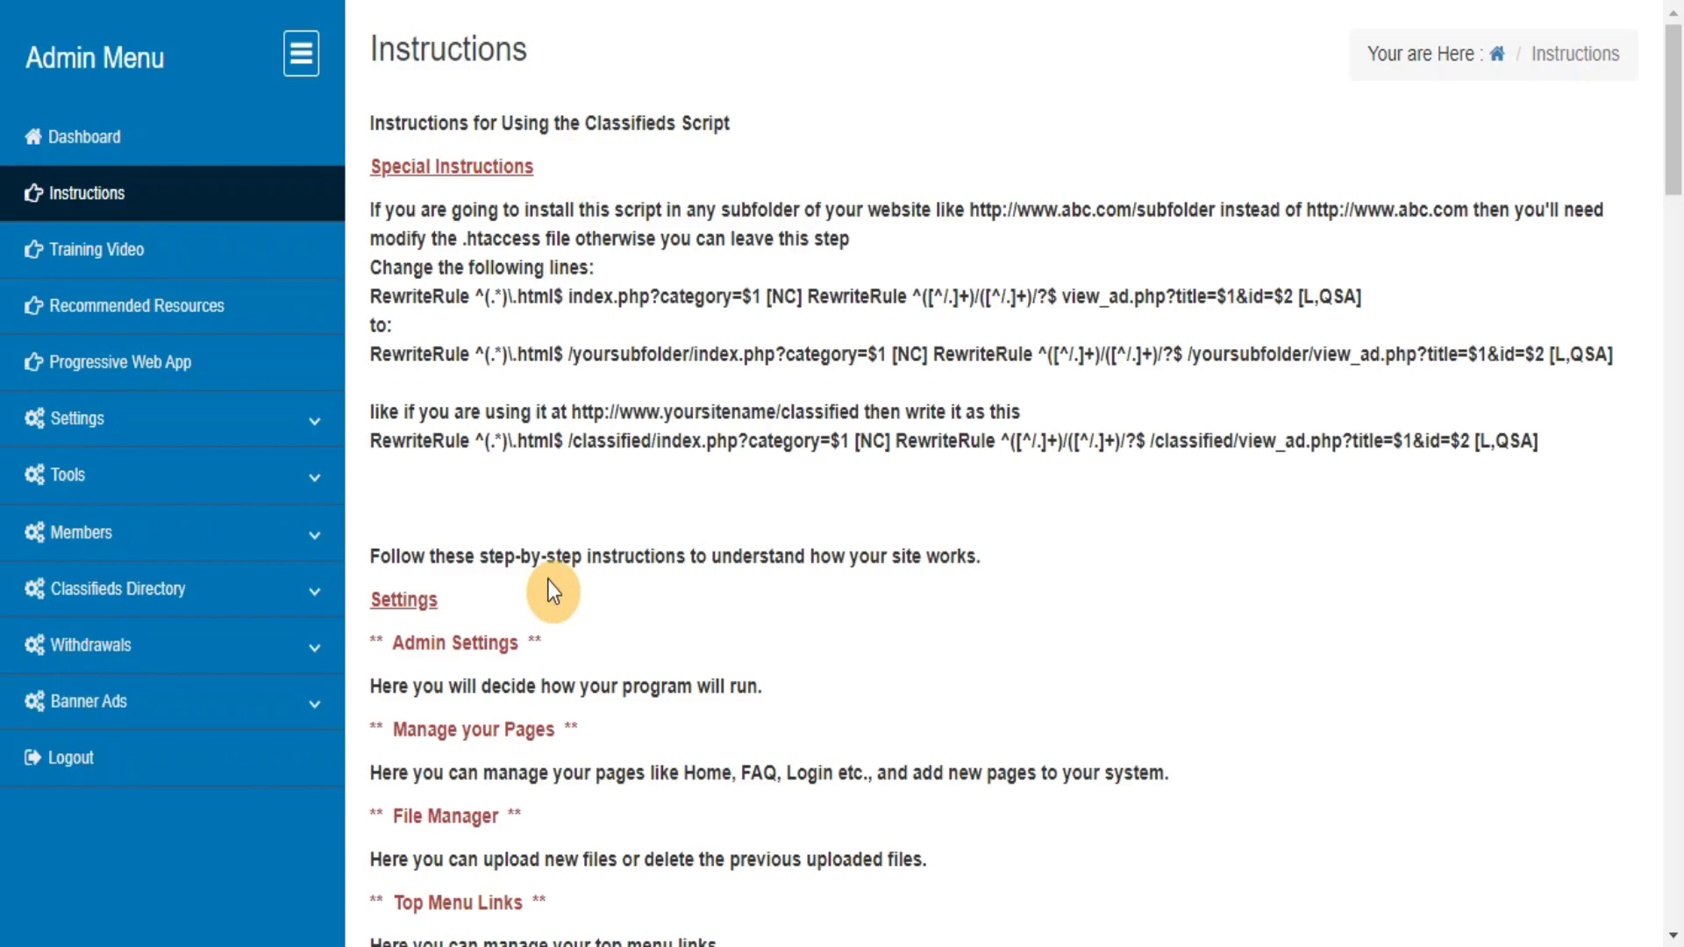
# Step: Open the admin settings, read the Google reCAPTCHA v2 API key setup instructions, and return to the settings form
pyautogui.click(278, 432)
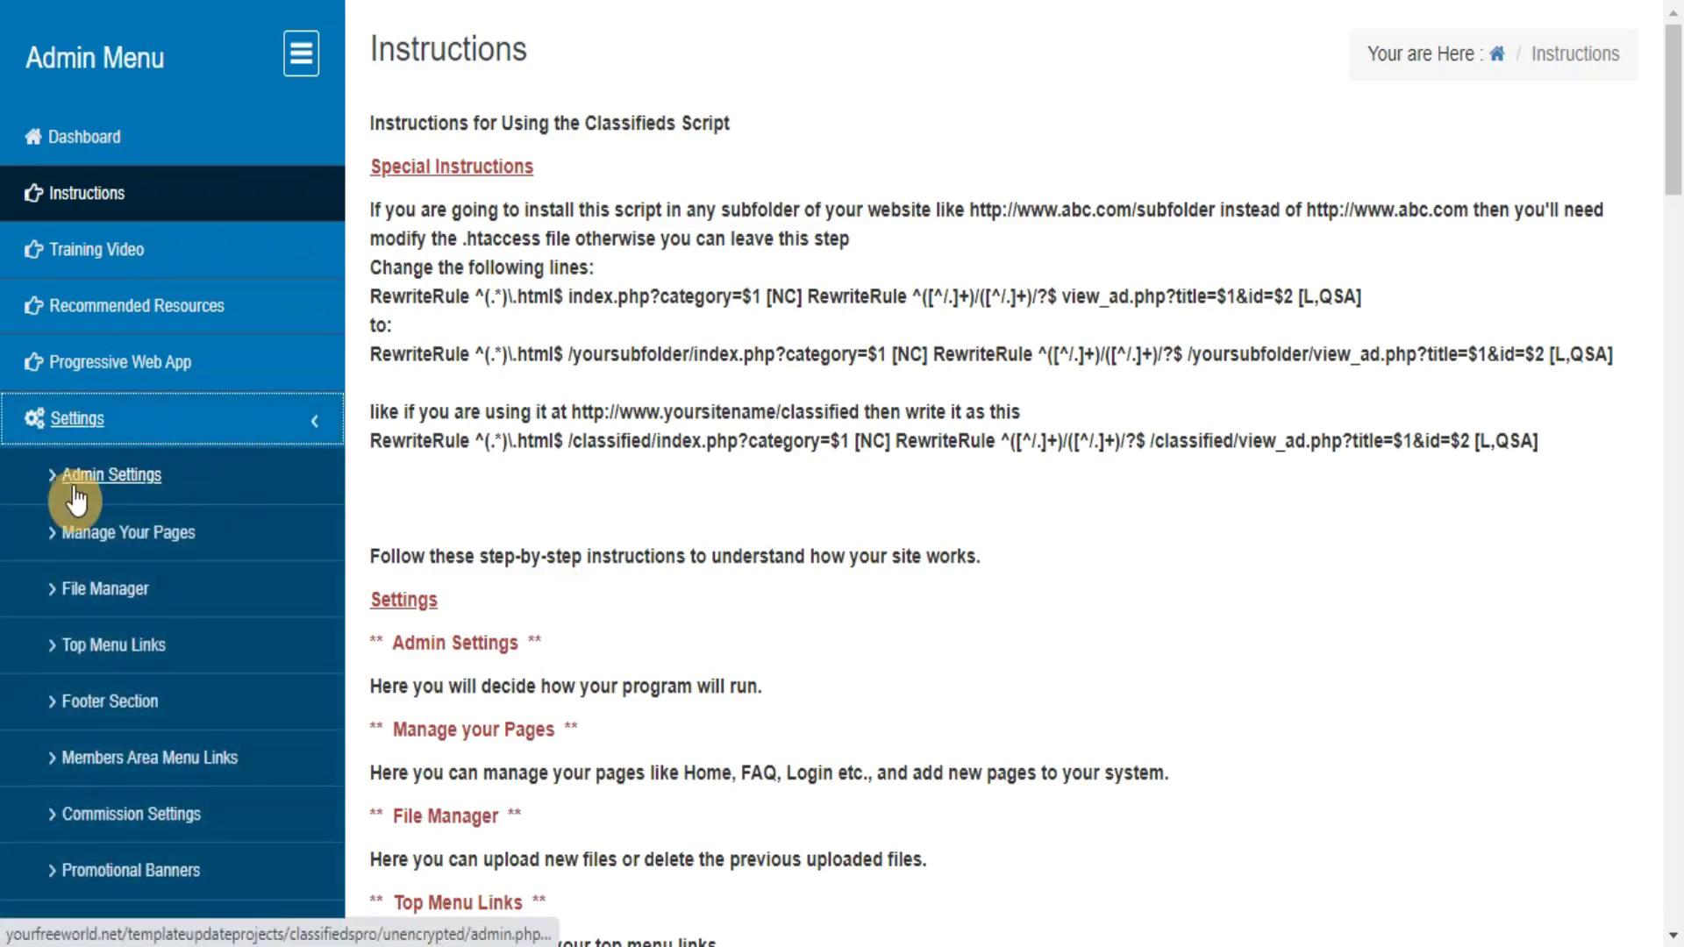
pyautogui.click(107, 492)
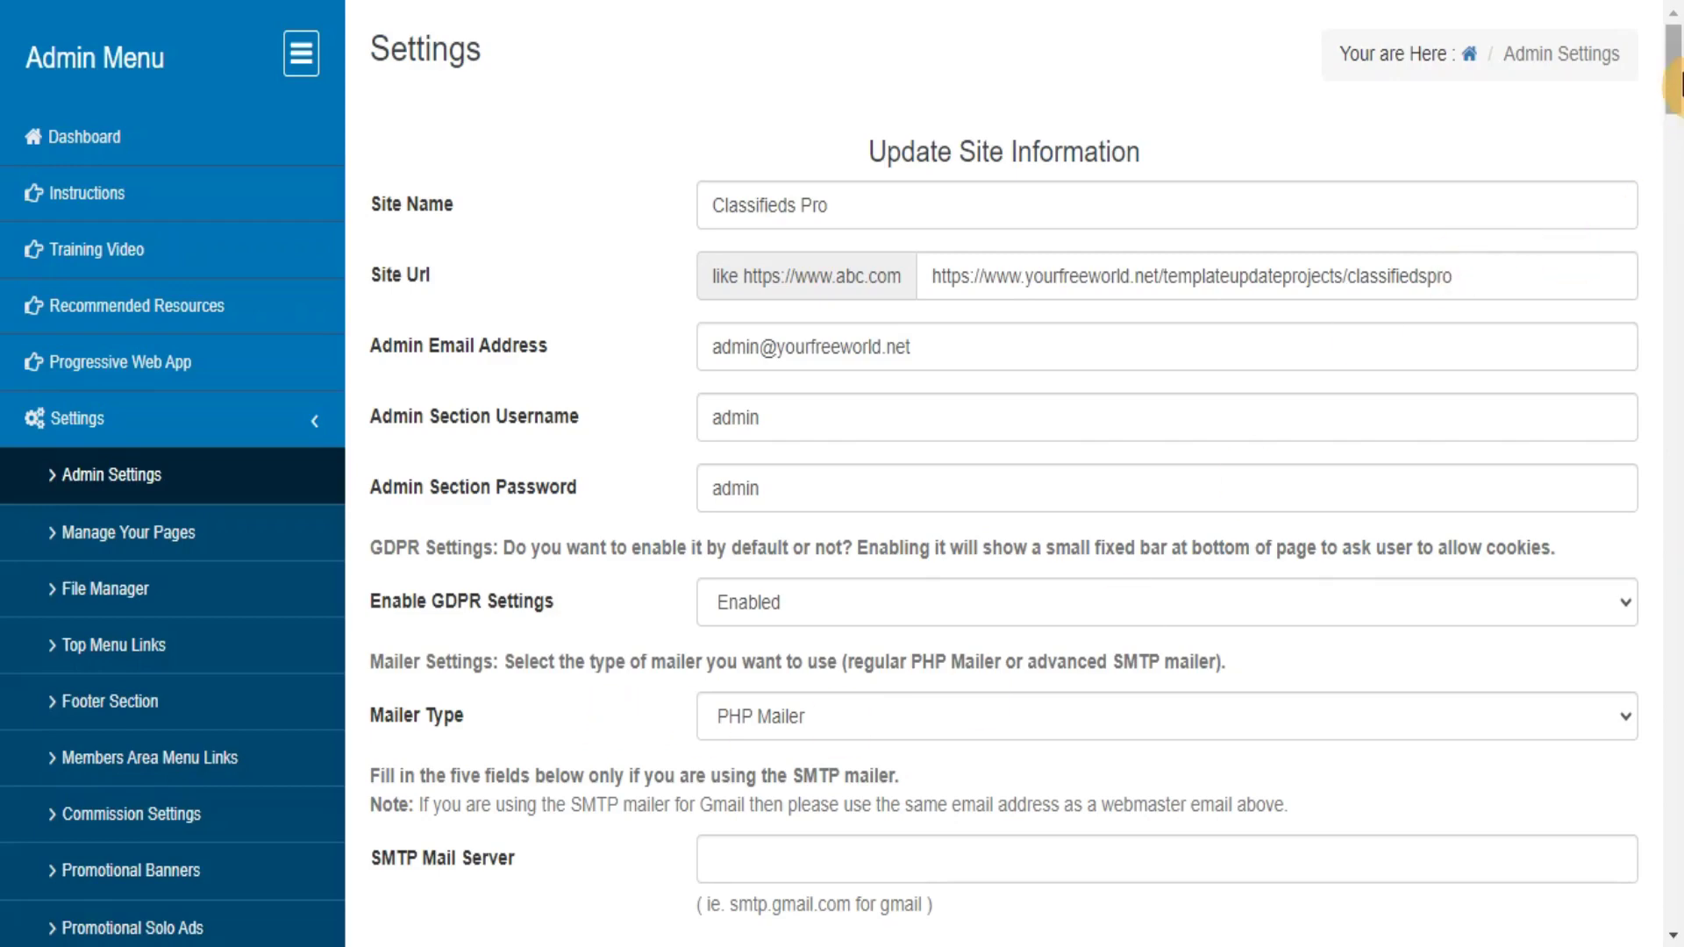
pyautogui.moveTo(1674, 57); pyautogui.dragTo(1665, 158)
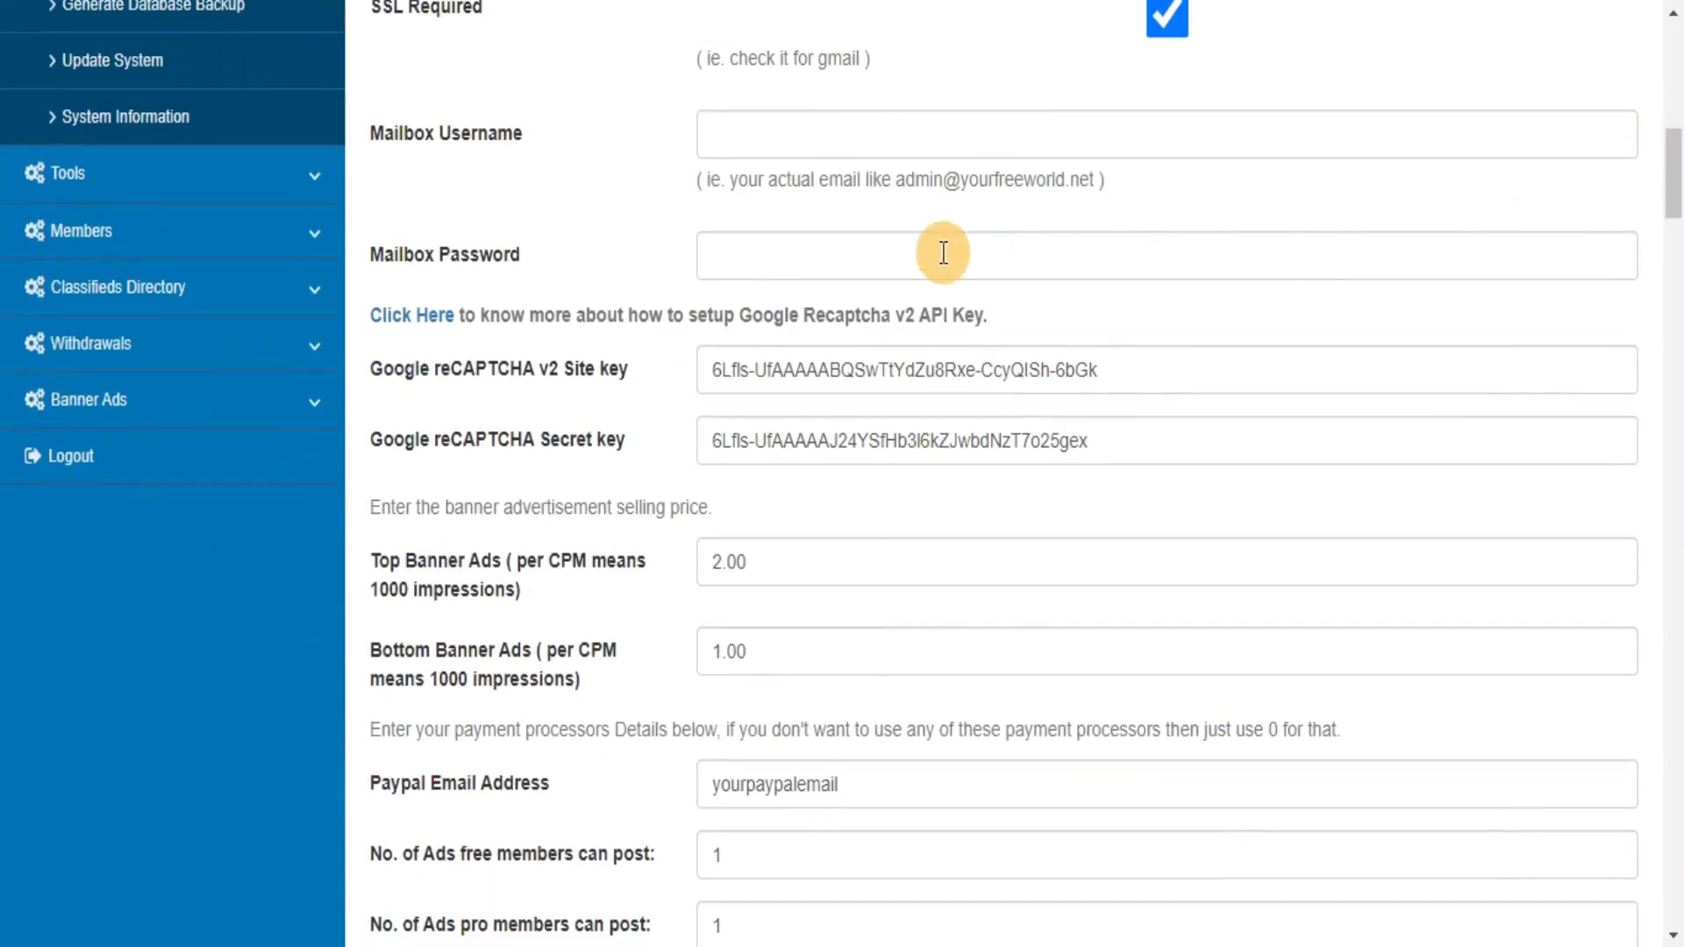
pyautogui.click(416, 317)
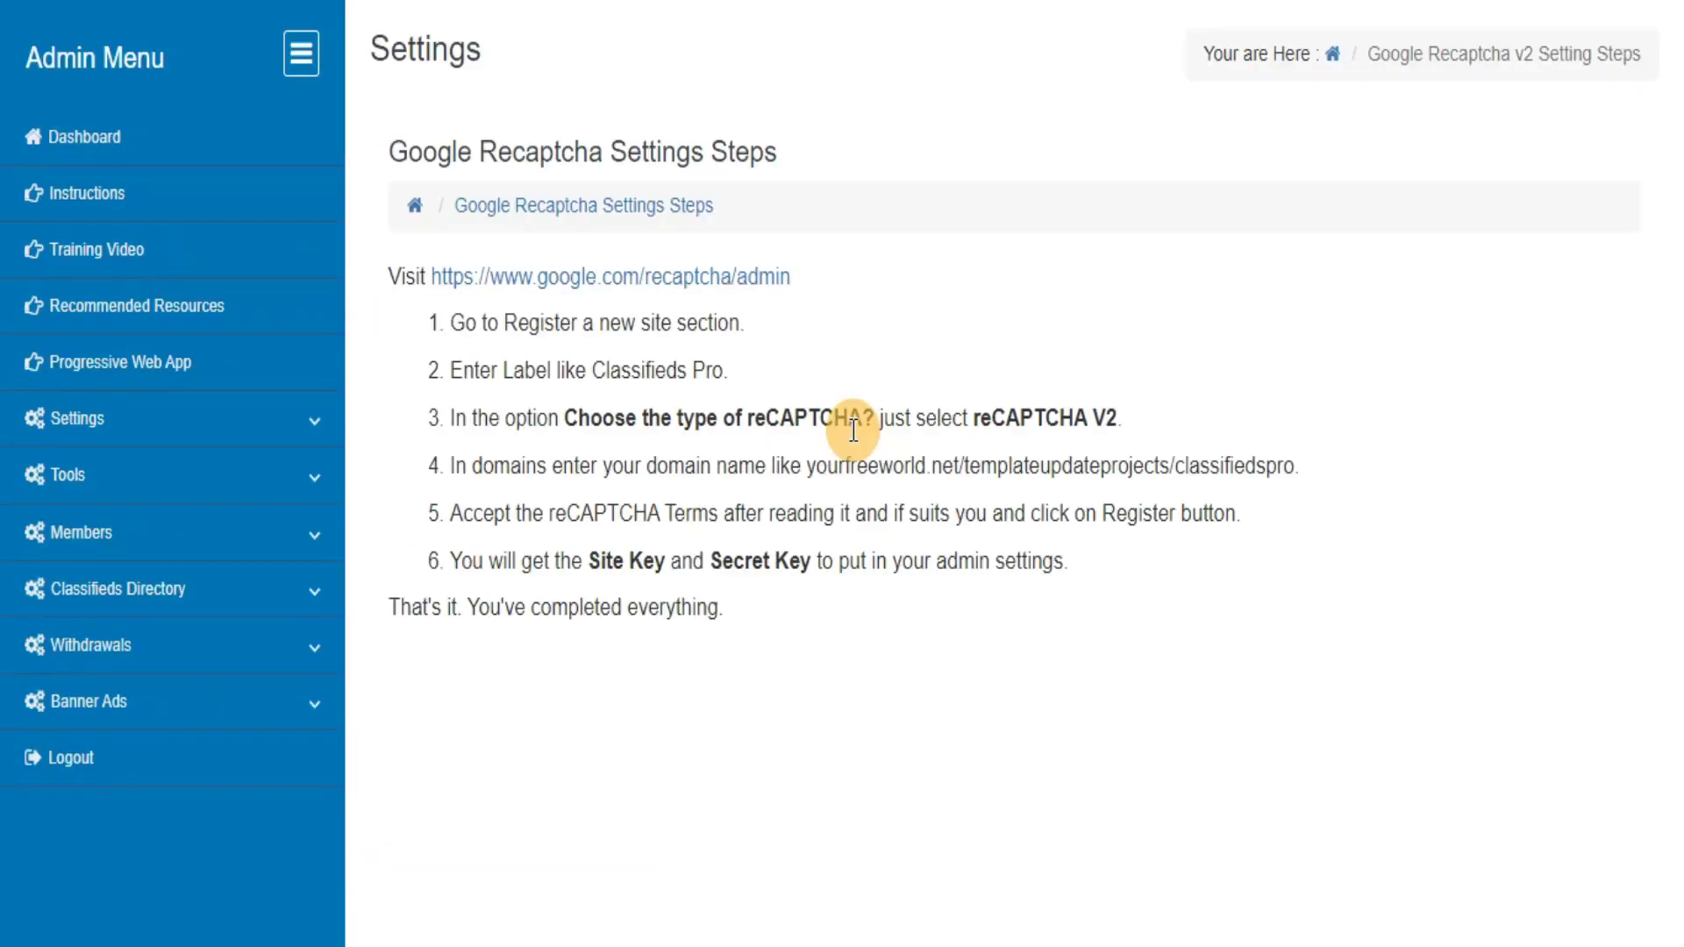
pyautogui.hotkey('alt', 'Left')
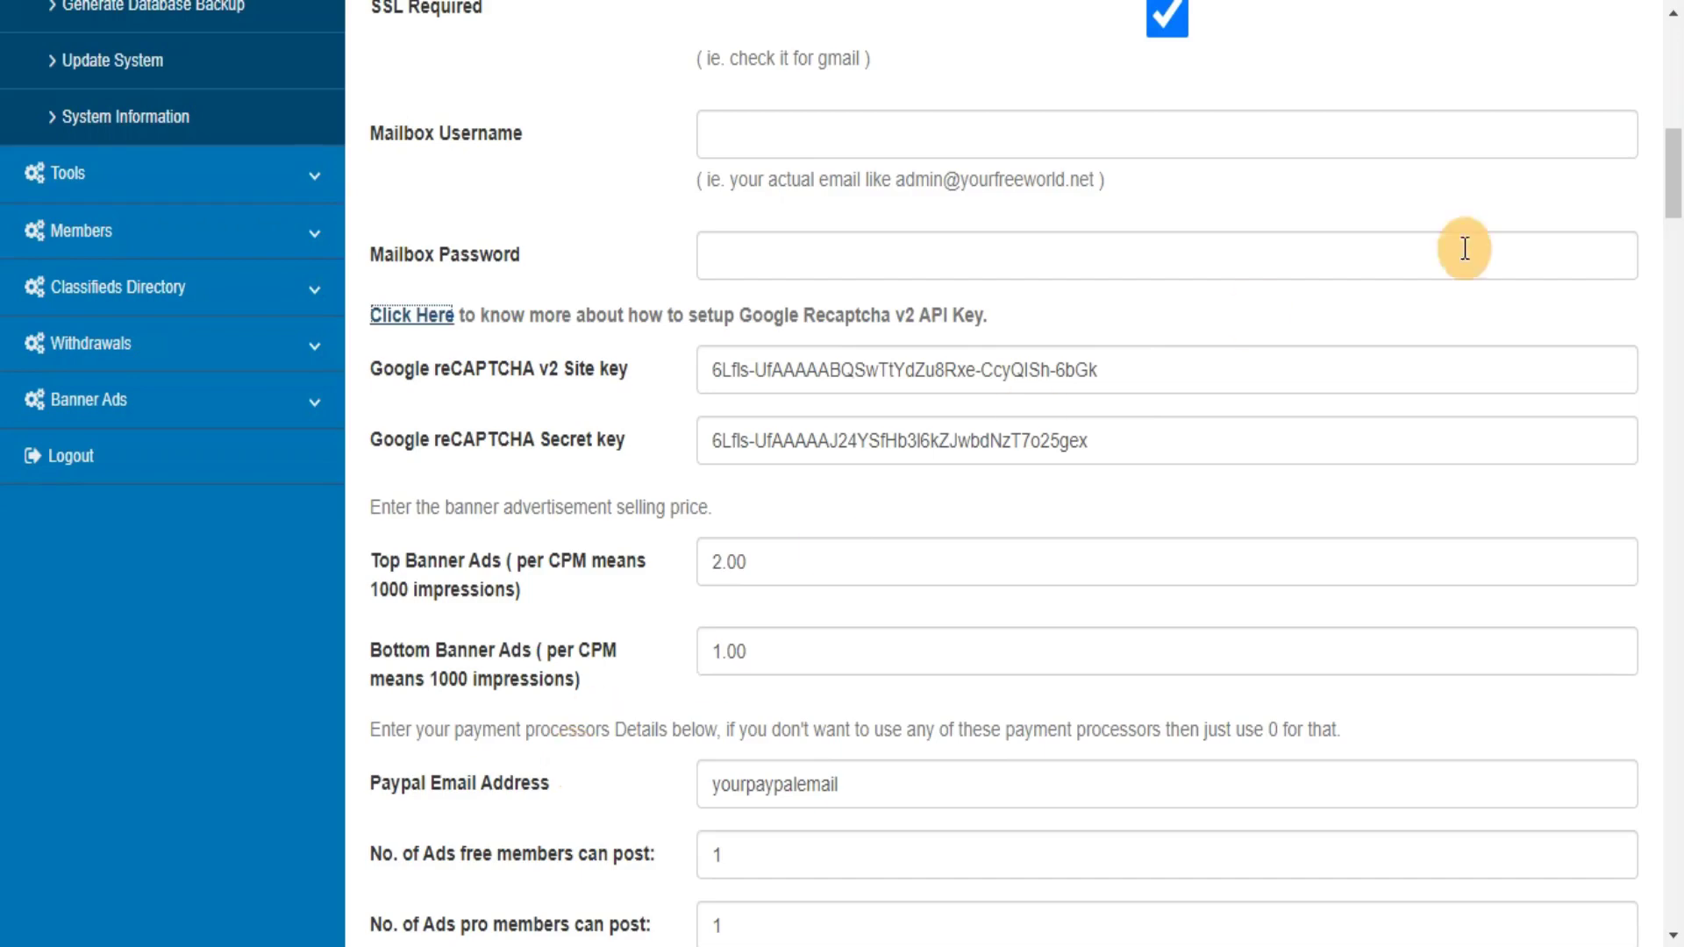
# Step: Review the remaining admin settings, from maintenance mode and signup fields to the email templates and bonus details, and save the form
pyautogui.moveTo(1674, 175); pyautogui.dragTo(1676, 445)
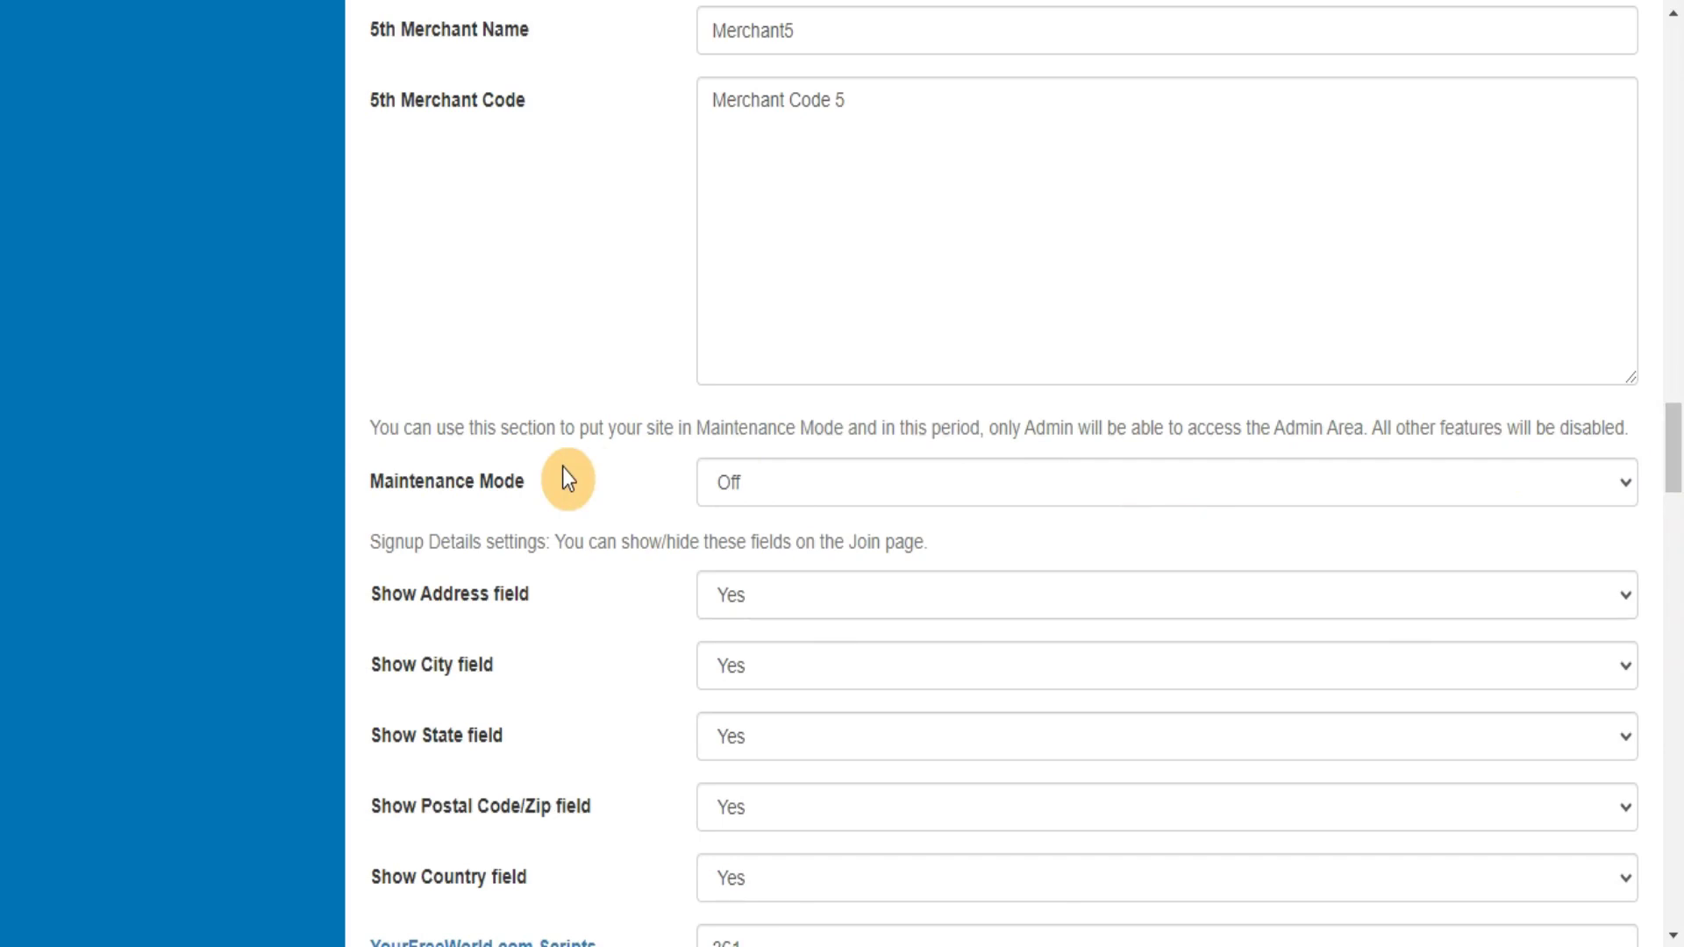
pyautogui.moveTo(1671, 444); pyautogui.dragTo(1670, 516)
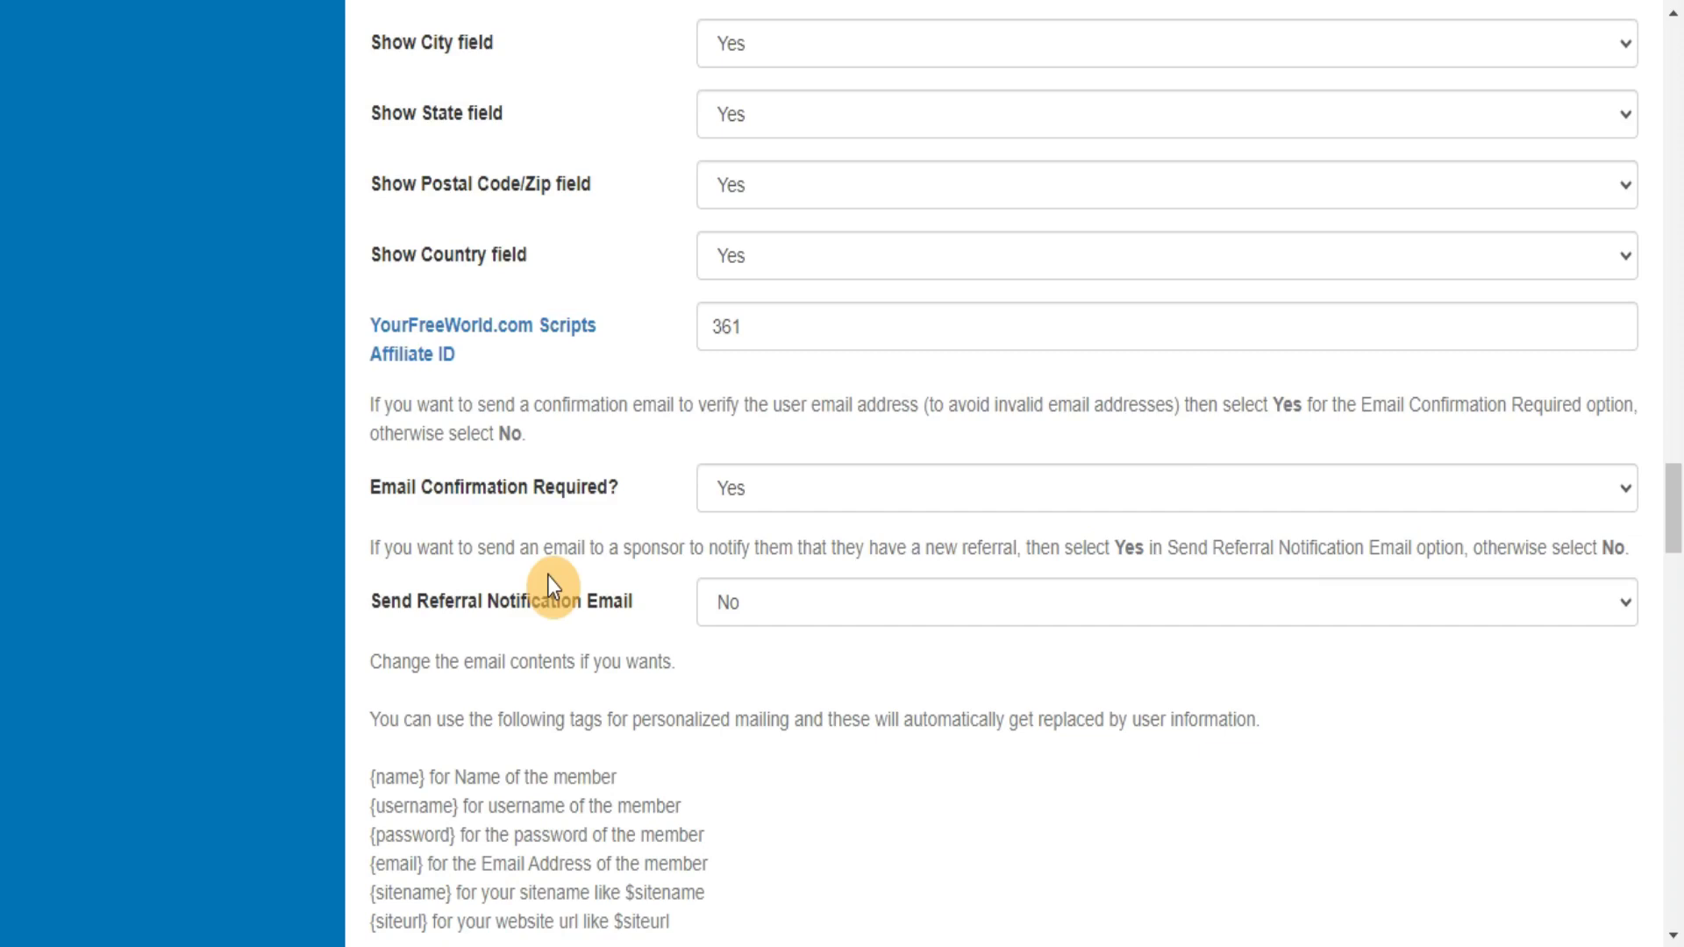
pyautogui.moveTo(1673, 509); pyautogui.dragTo(1678, 926)
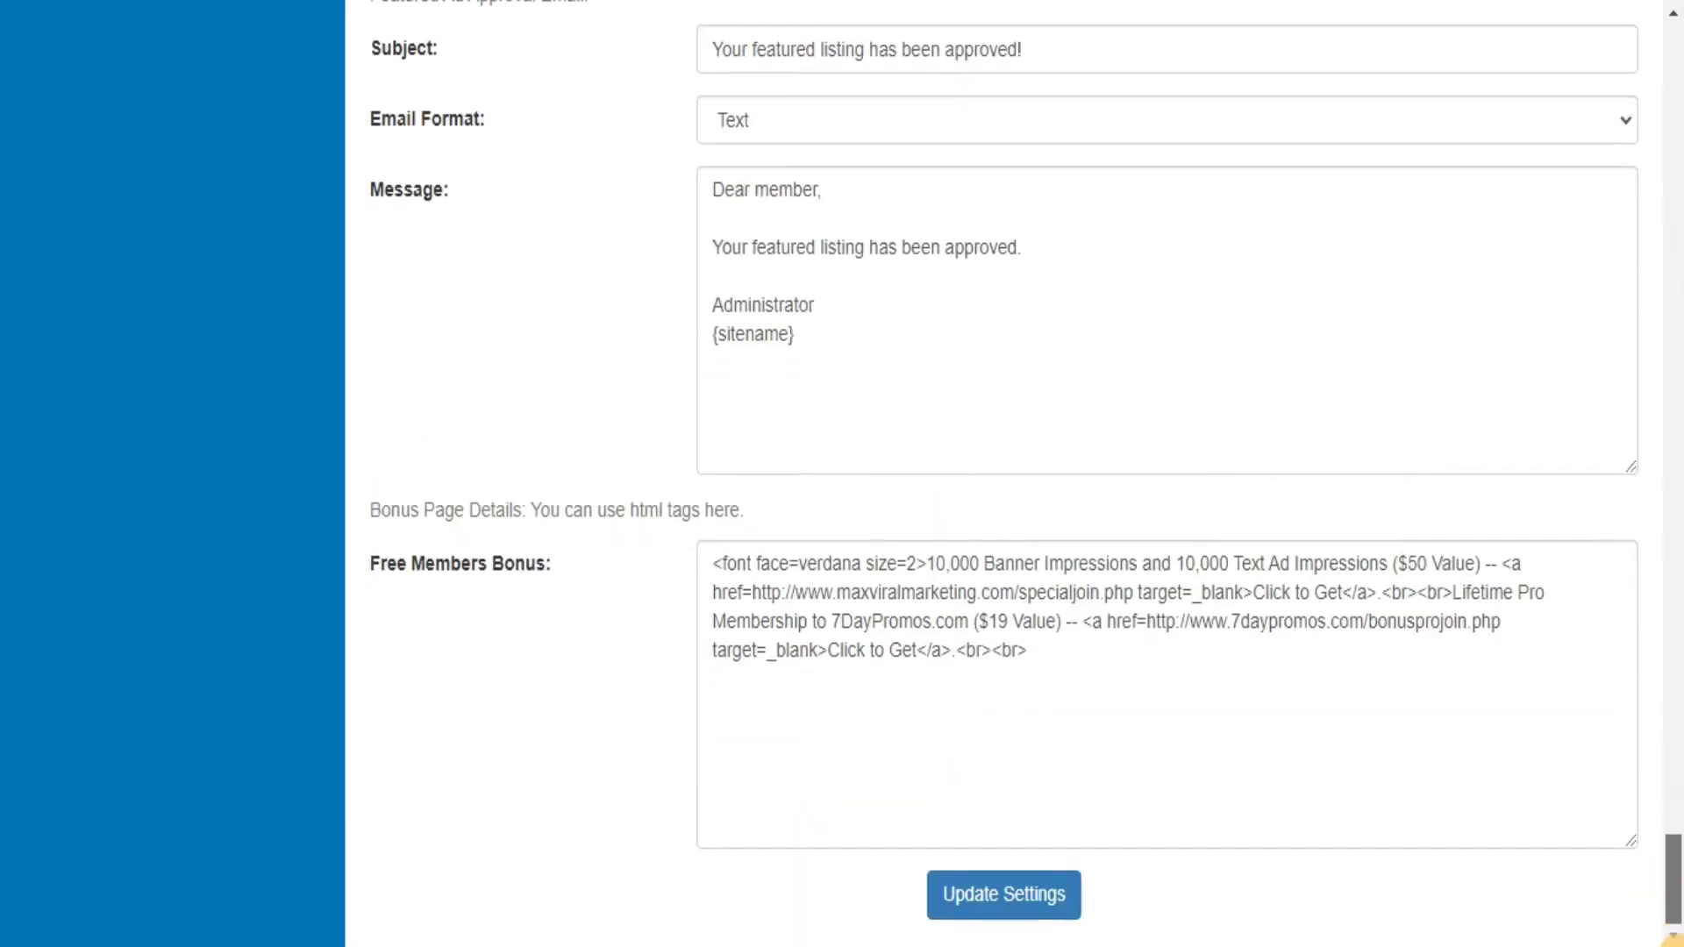
pyautogui.click(944, 895)
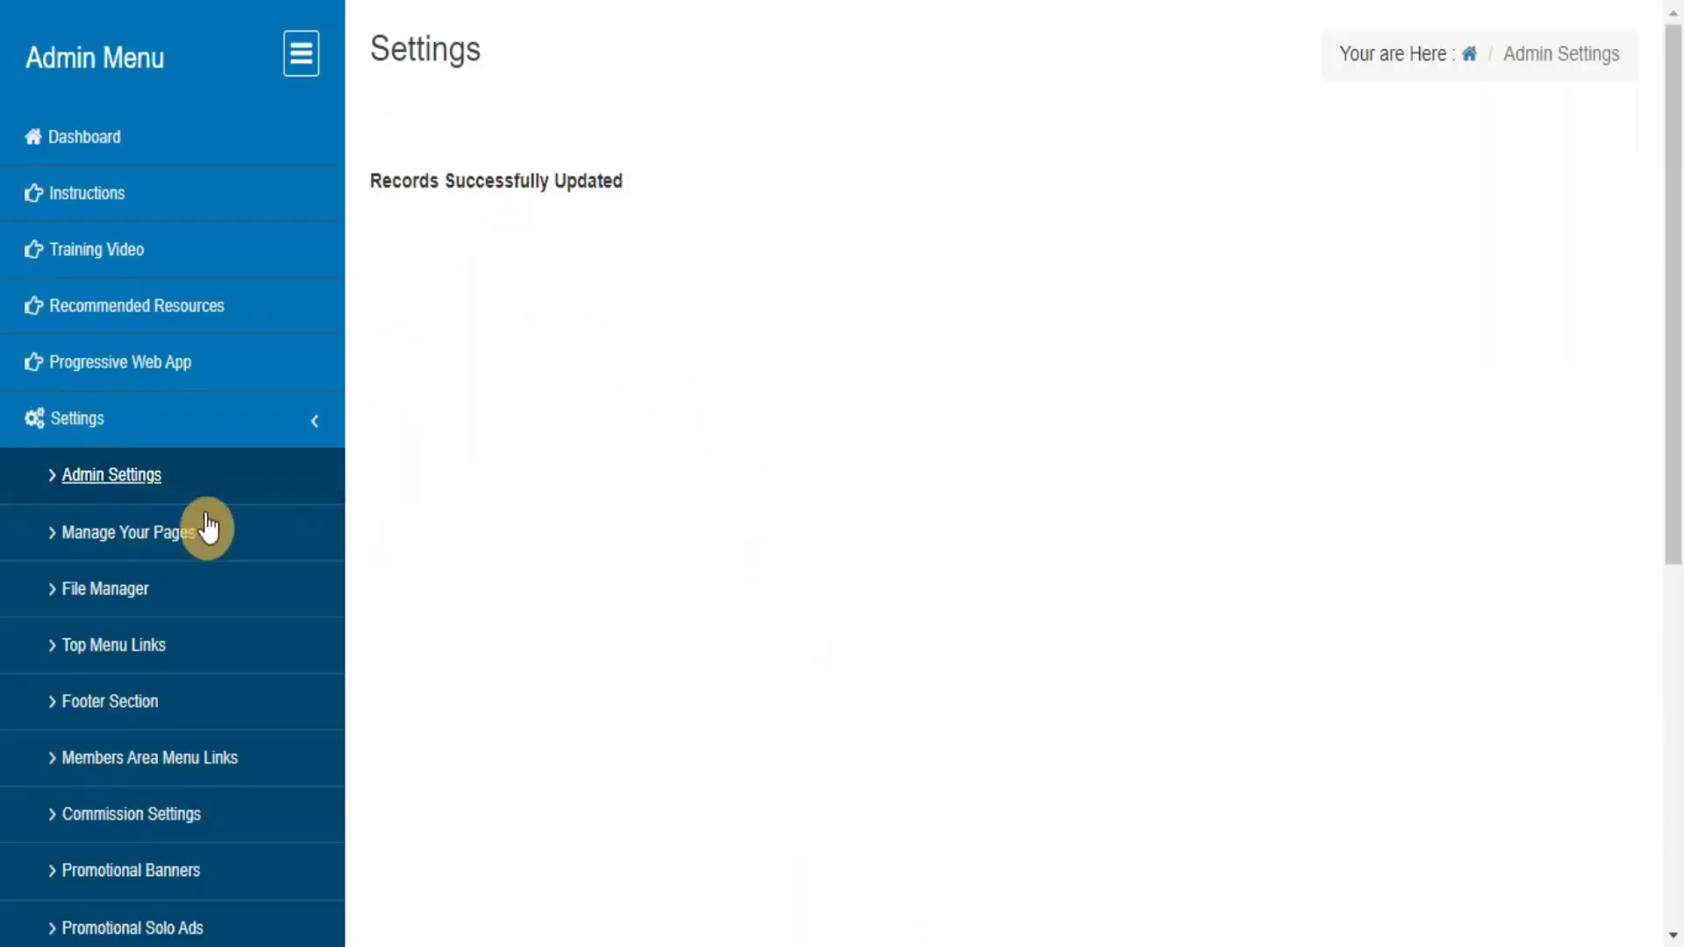
# Step: Add a new site page named How It Works with filename howitworks.php, using the With Template Header Footer format
pyautogui.click(96, 550)
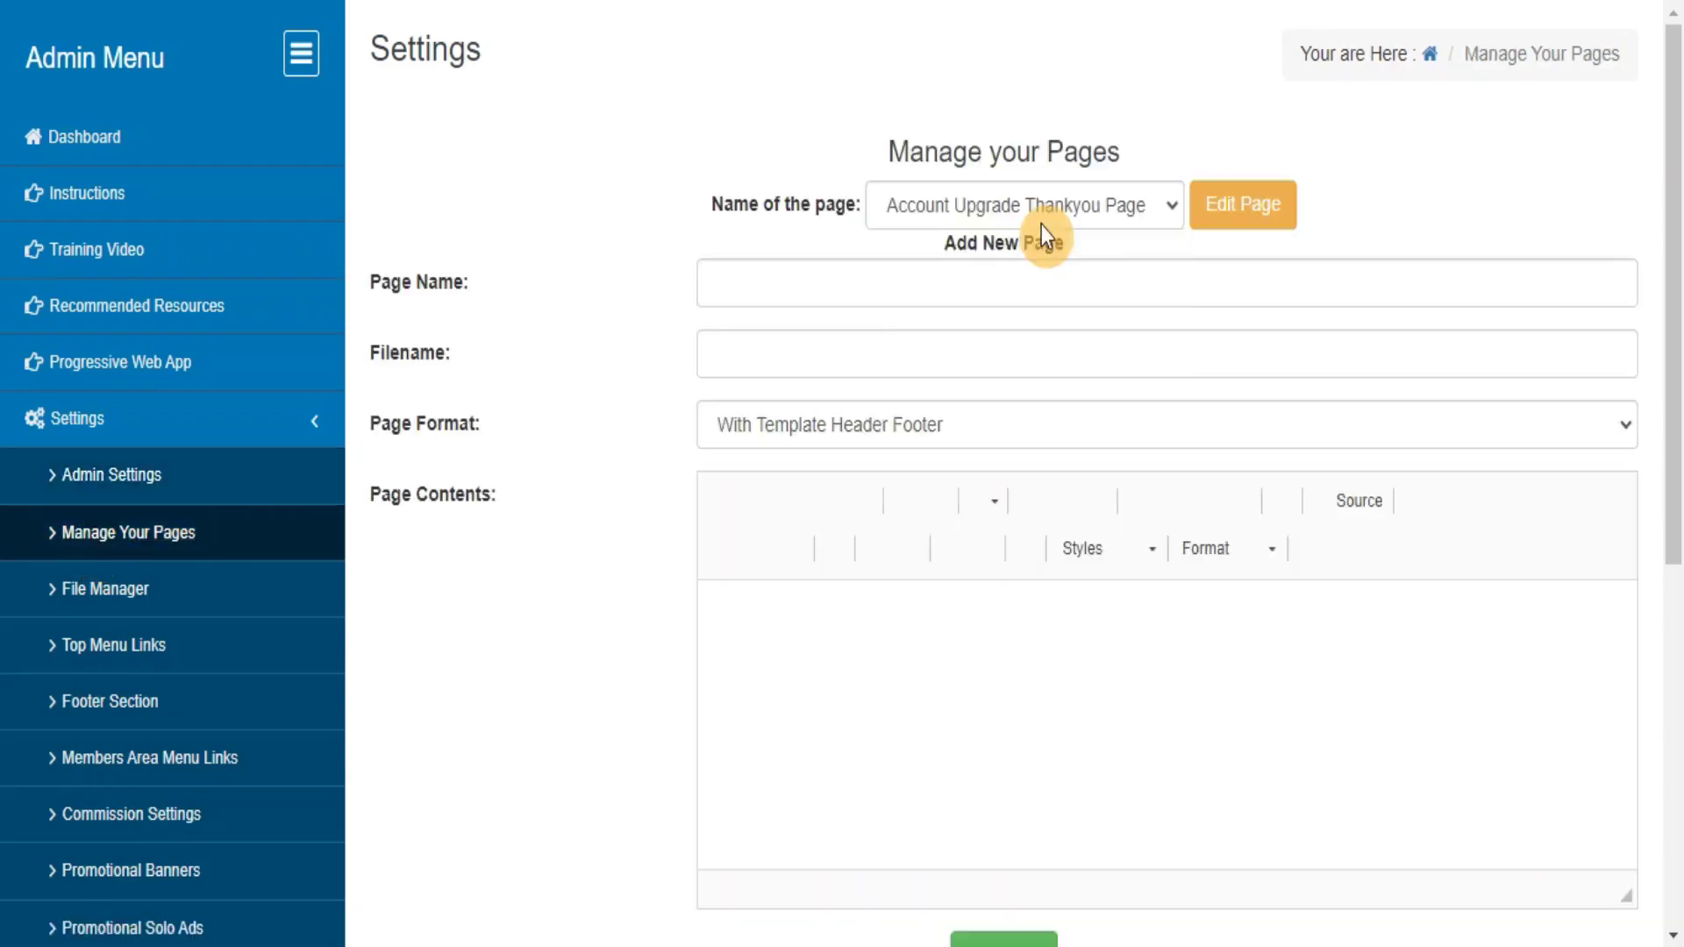
pyautogui.click(1041, 225)
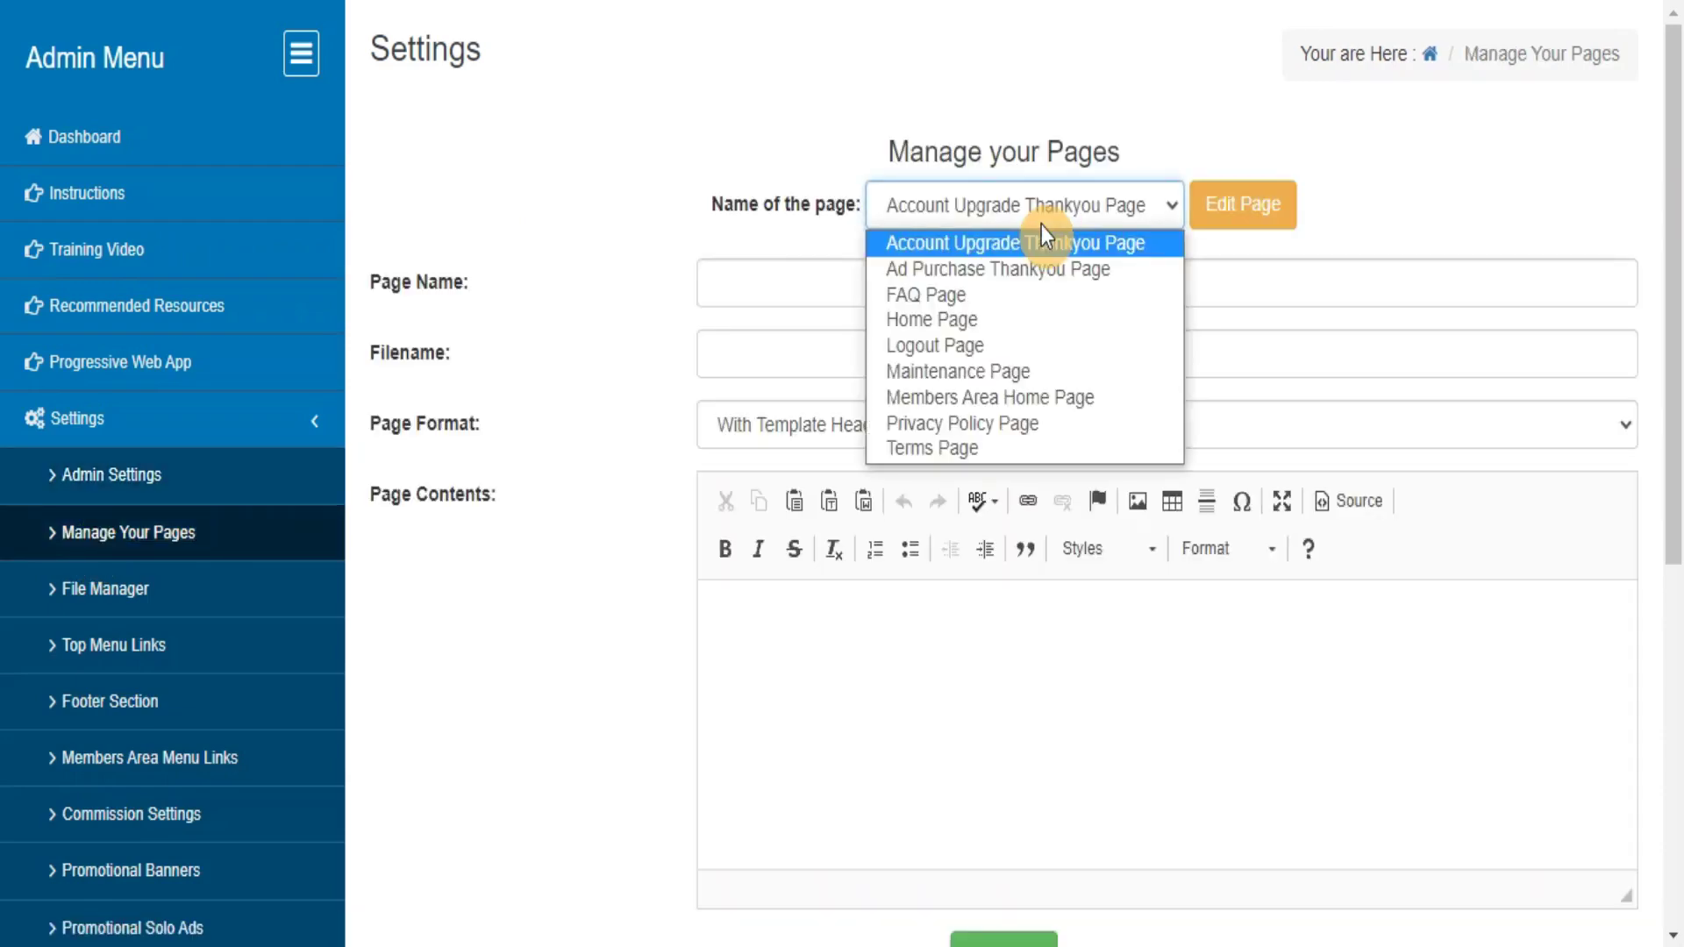
pyautogui.click(868, 293)
pyautogui.write('How ')
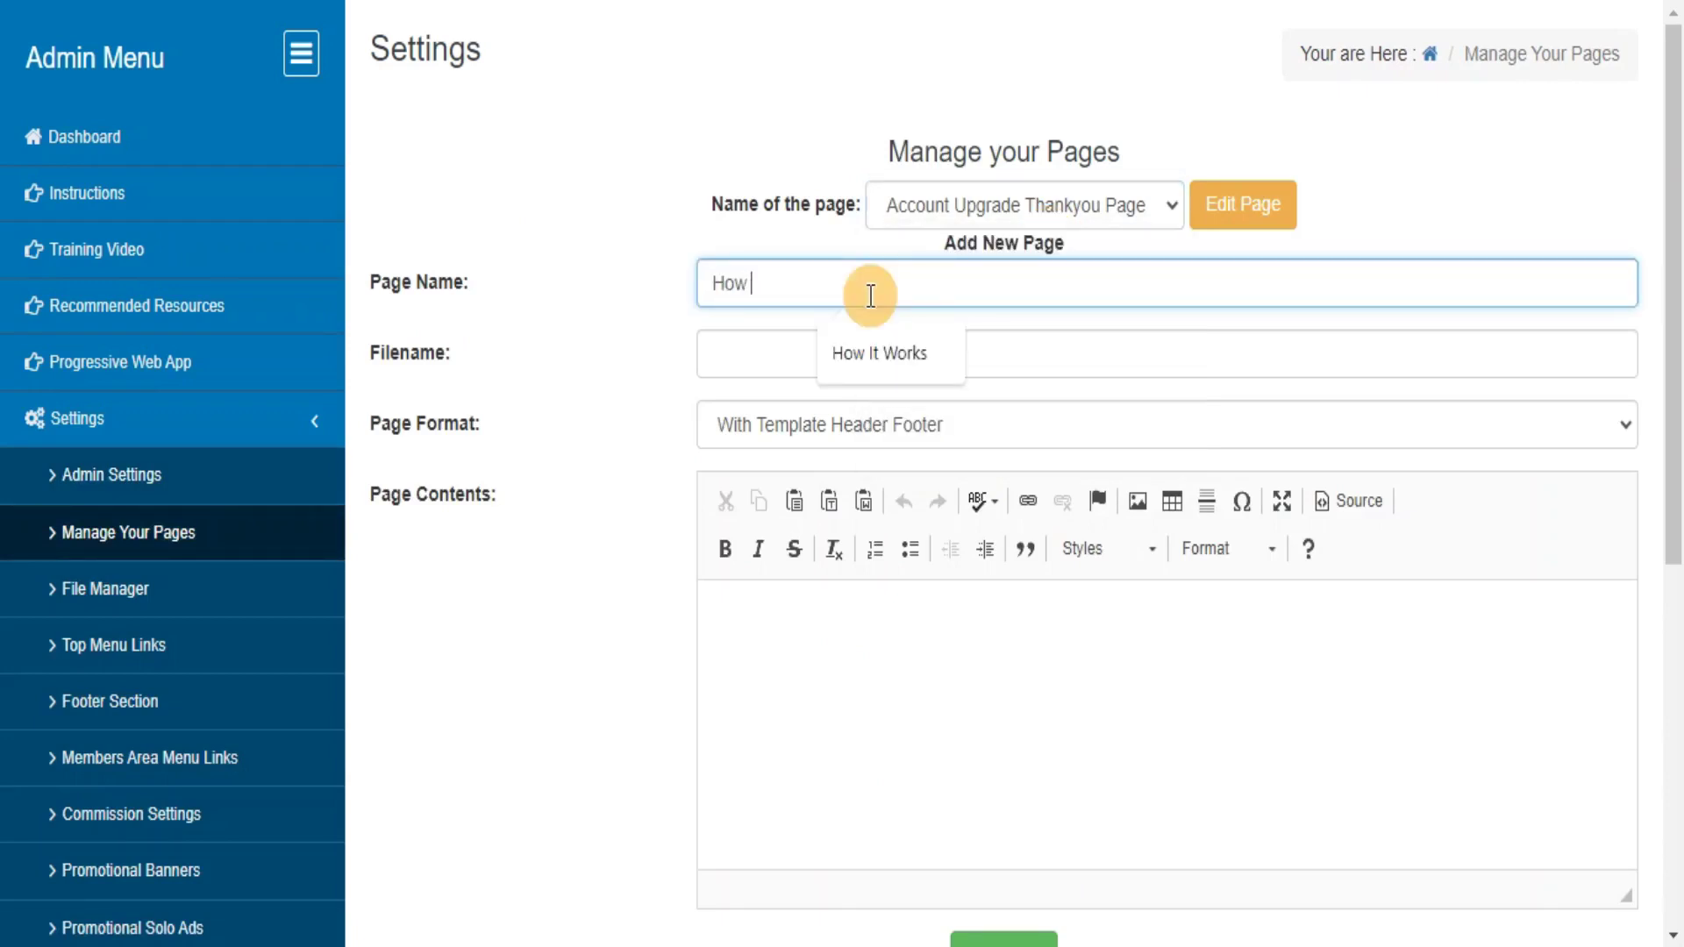
pyautogui.write('It Works')
pyautogui.press('Tab')
pyautogui.press('Tab')
pyautogui.scroll(-3, 1571, 462)
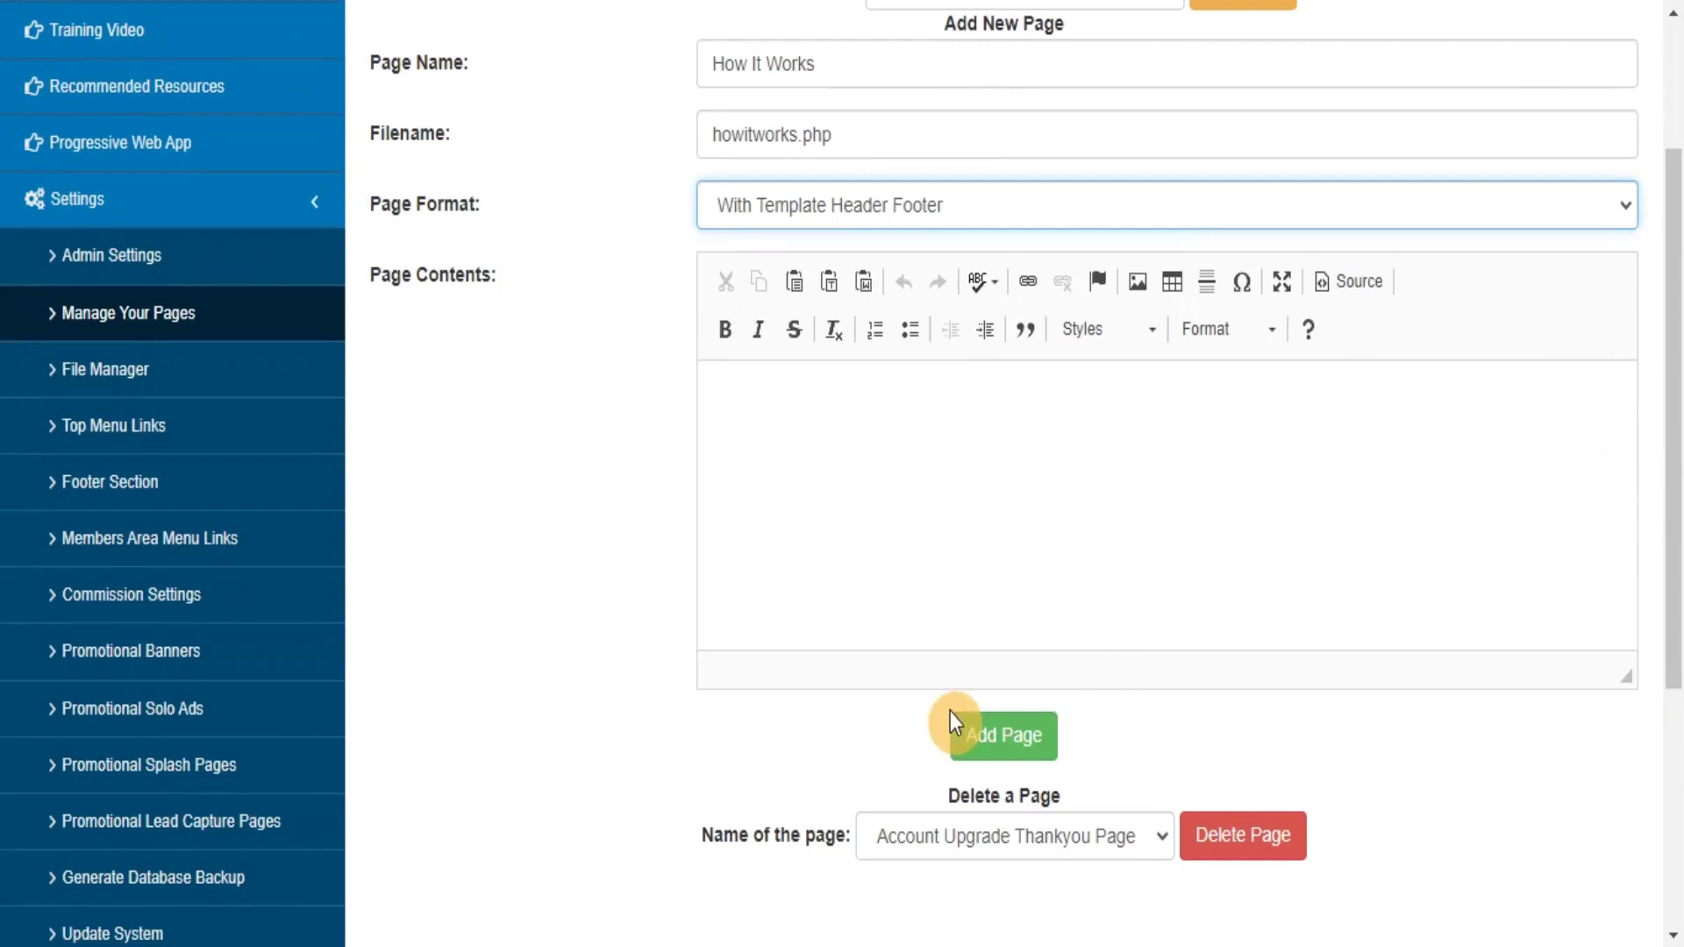
pyautogui.click(982, 741)
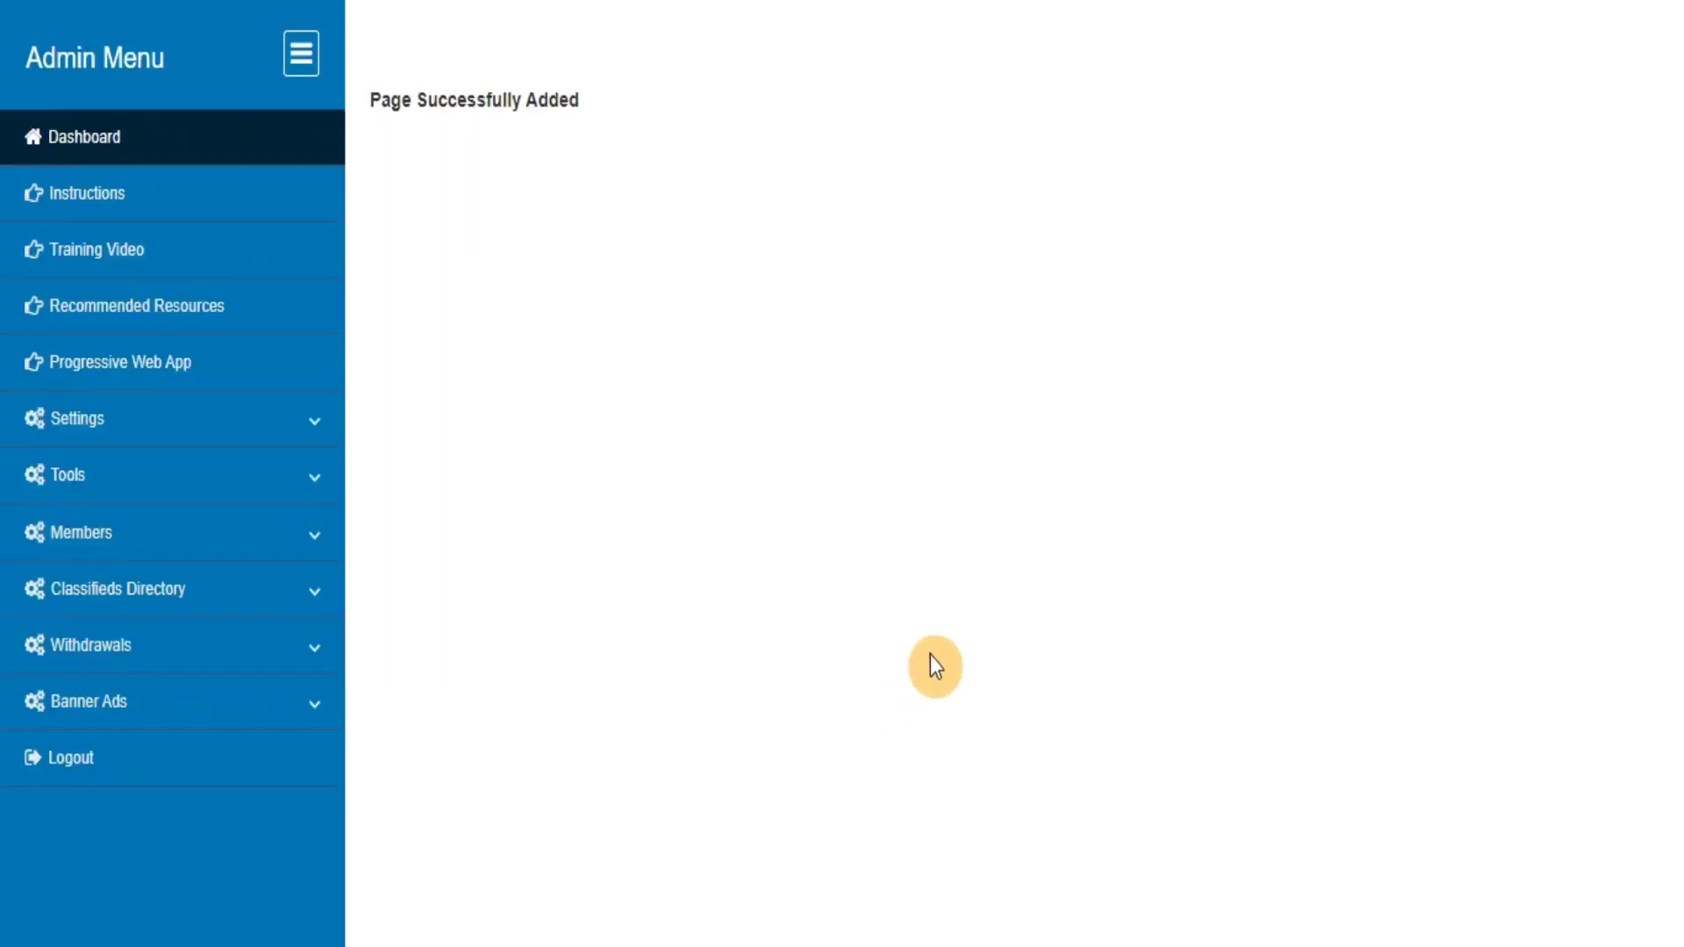
# Step: Check the list of editable pages in page management for the How It Works page
pyautogui.click(226, 417)
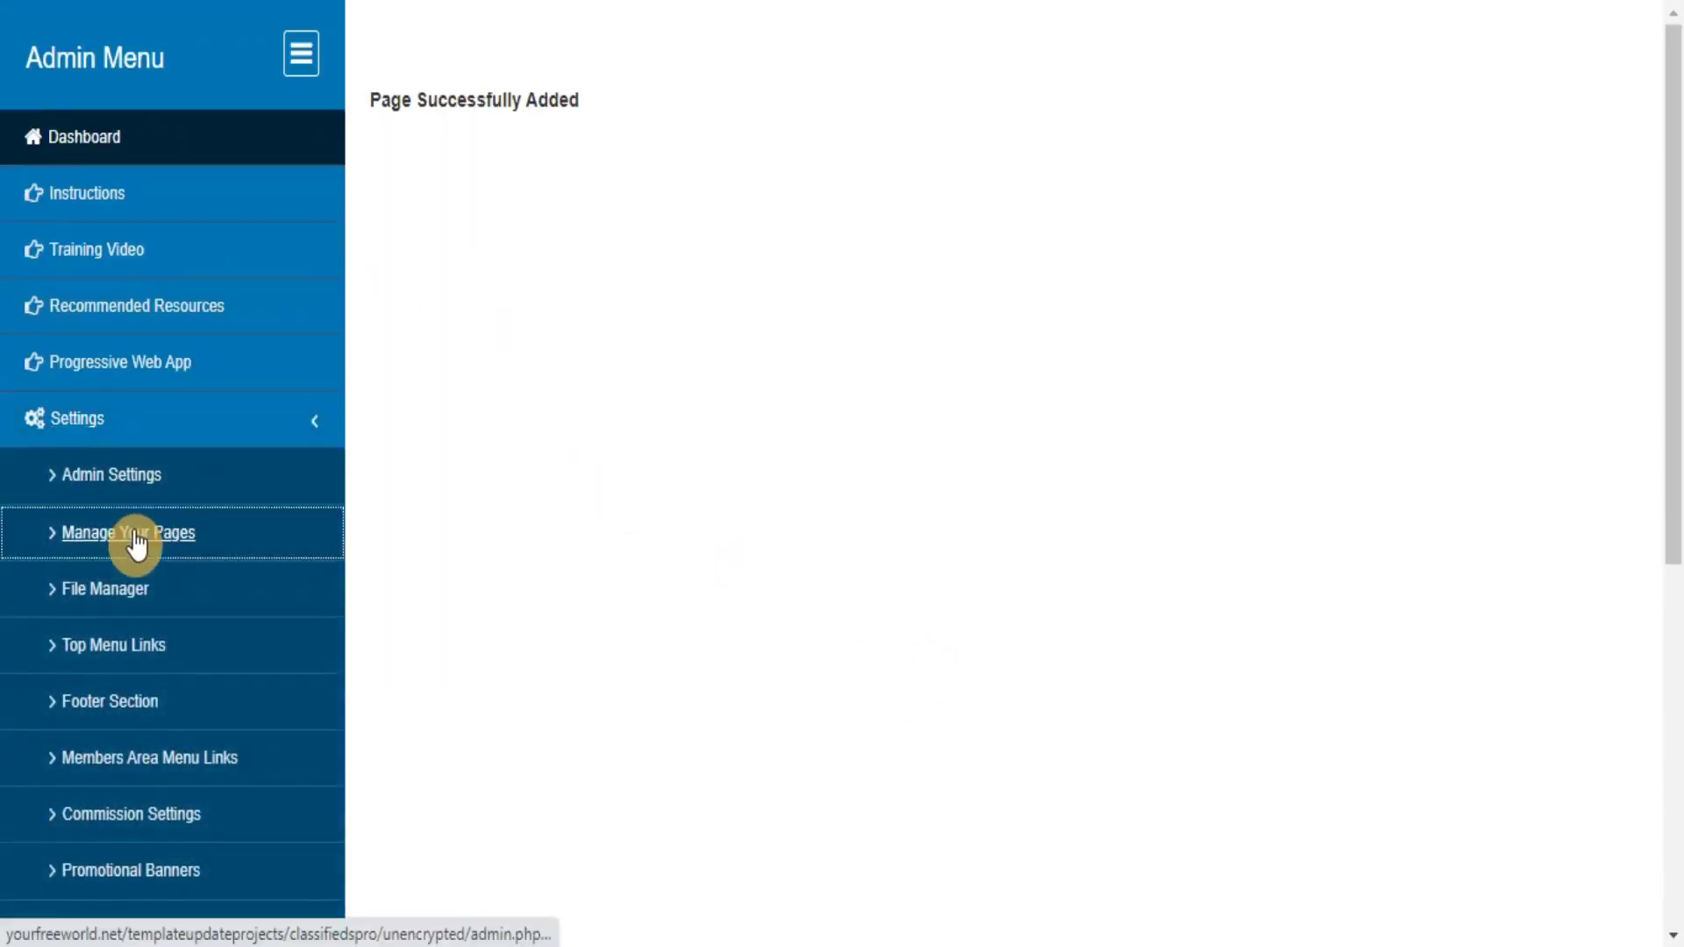
pyautogui.click(131, 533)
pyautogui.click(1136, 207)
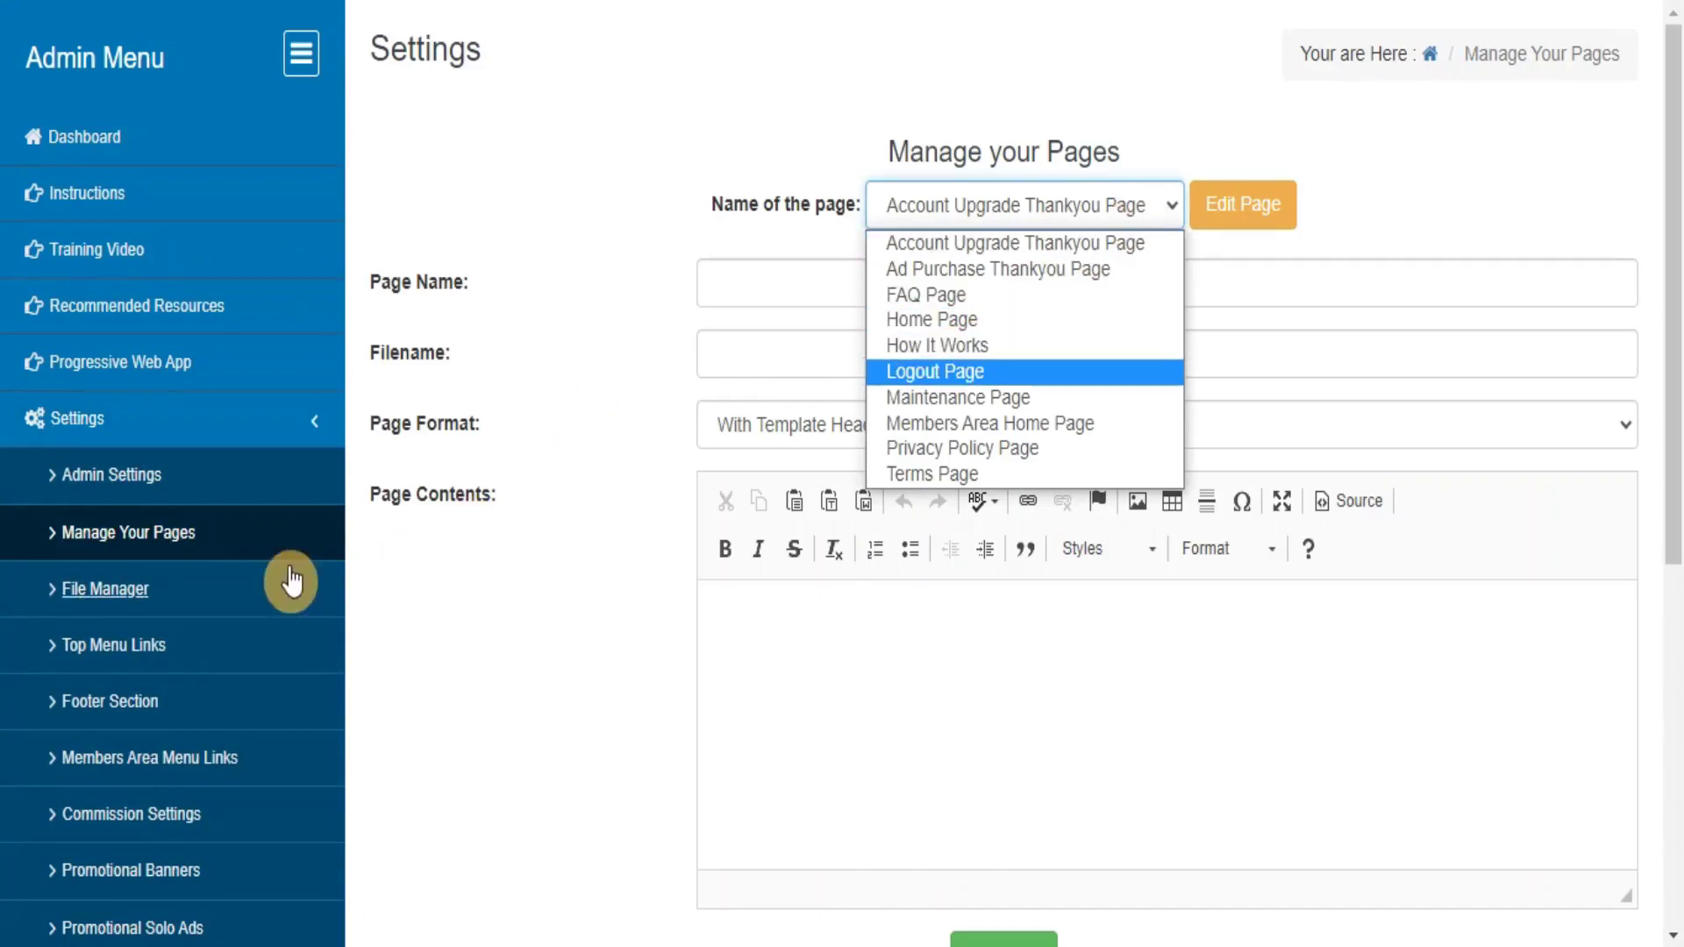
# Step: Look through the settings pages for File Manager, Top Menu Links, Footer Section, Members Area Menu Links and Commission Settings
pyautogui.click(107, 605)
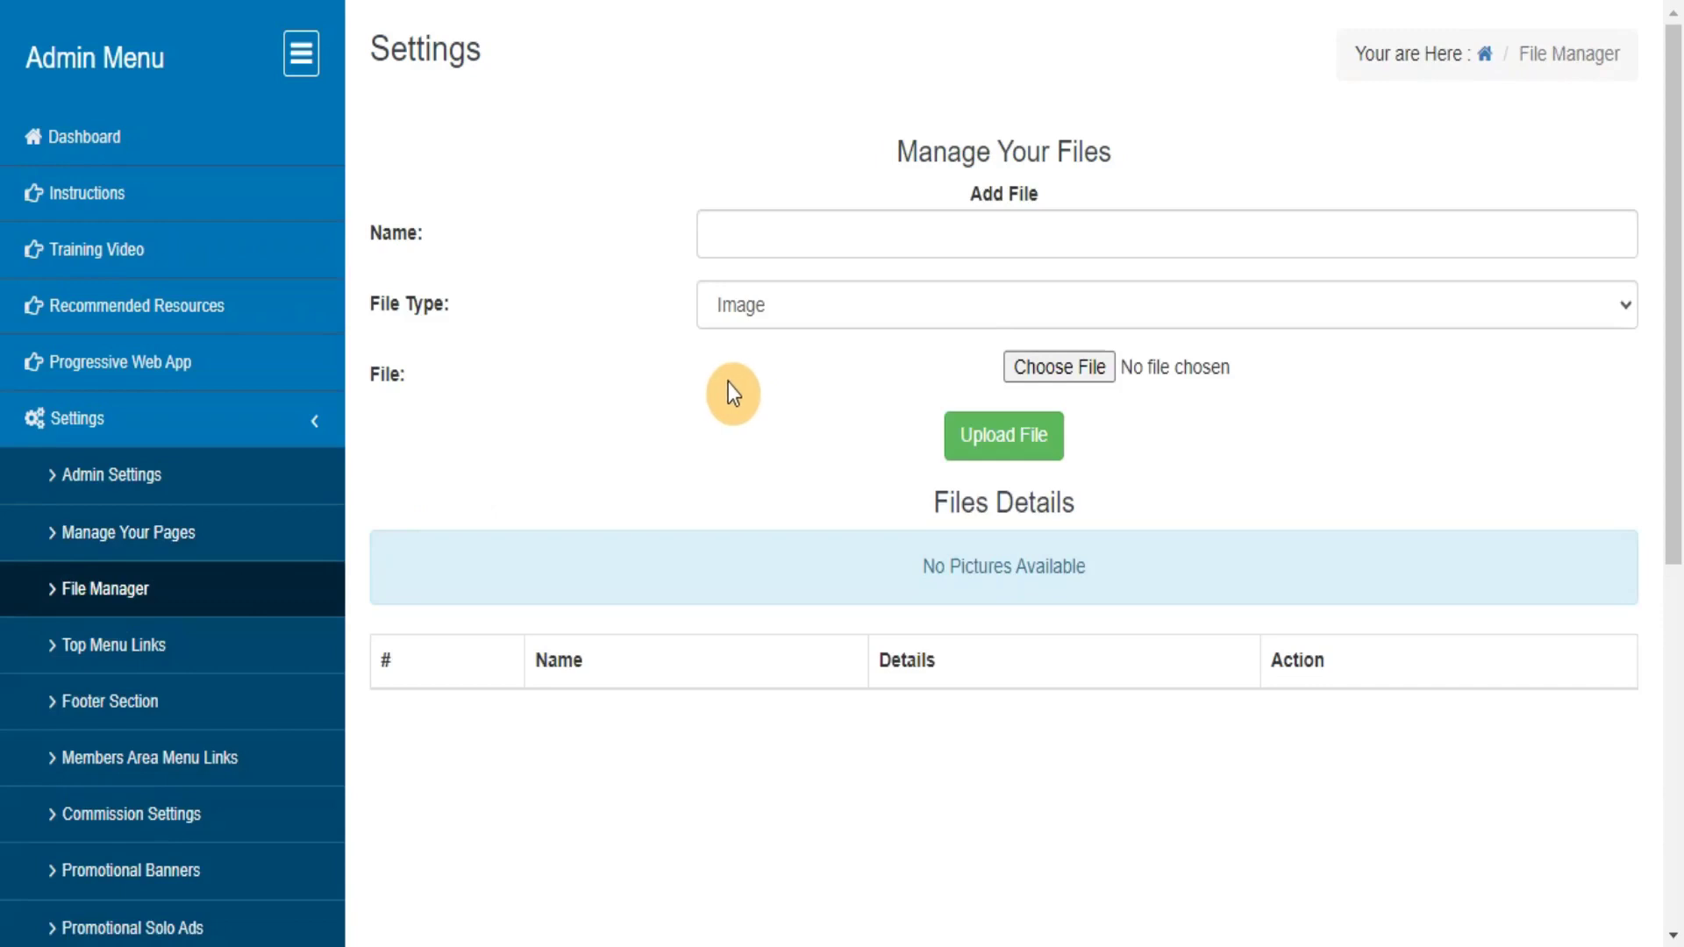
pyautogui.click(88, 654)
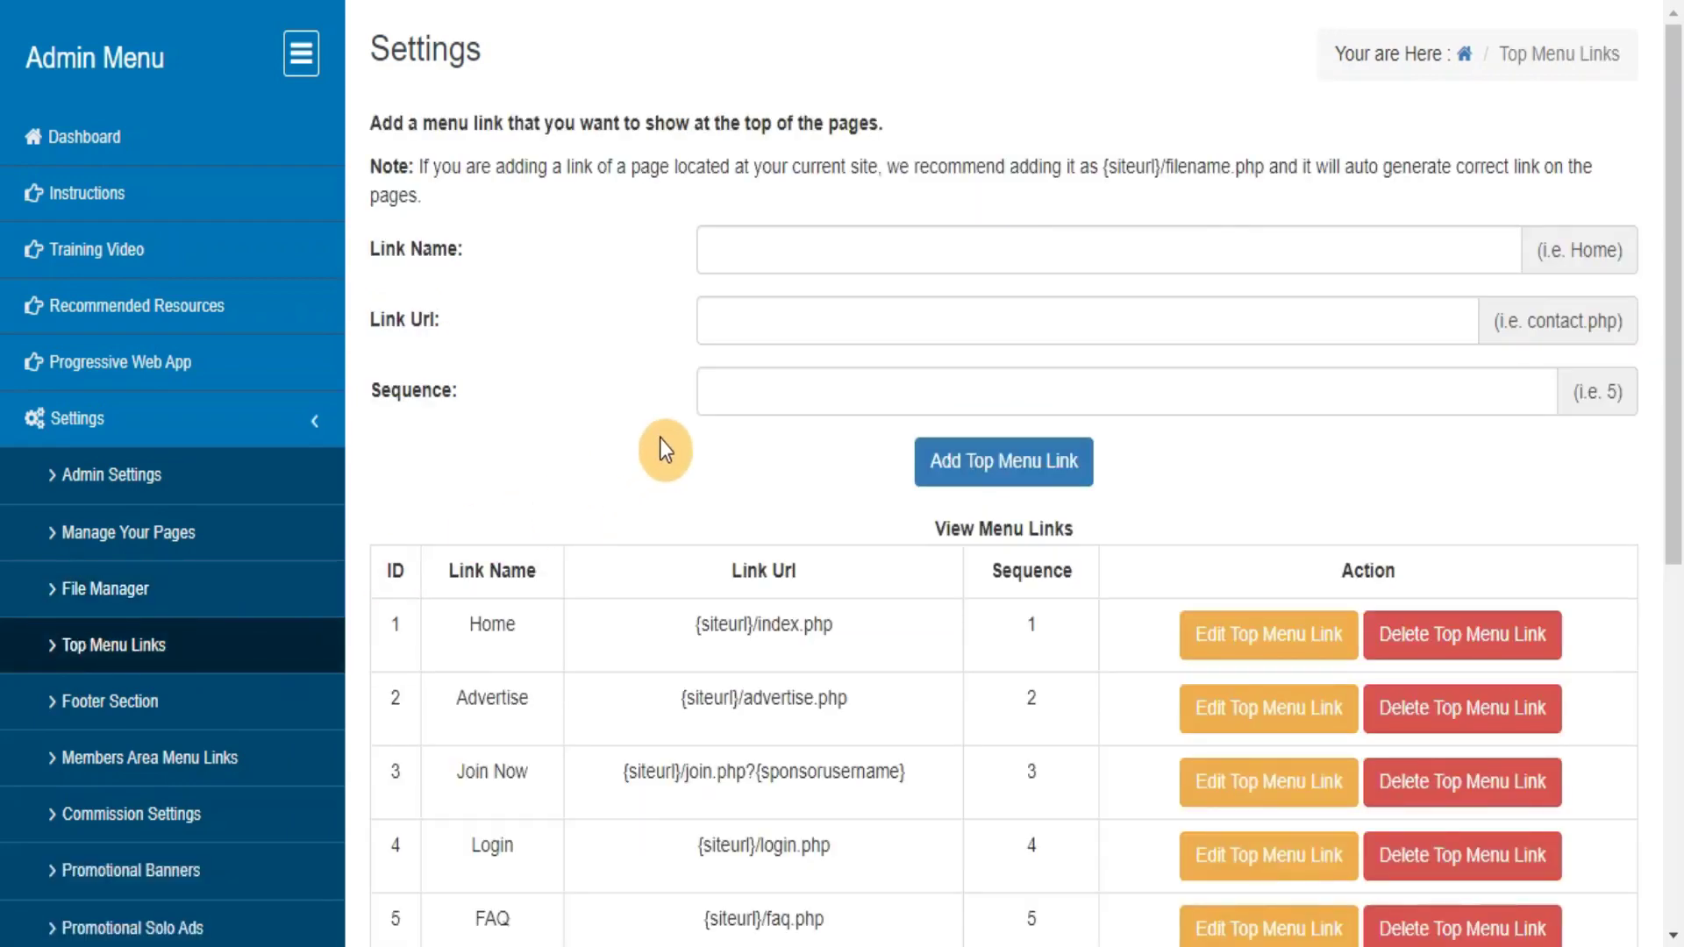
pyautogui.click(90, 709)
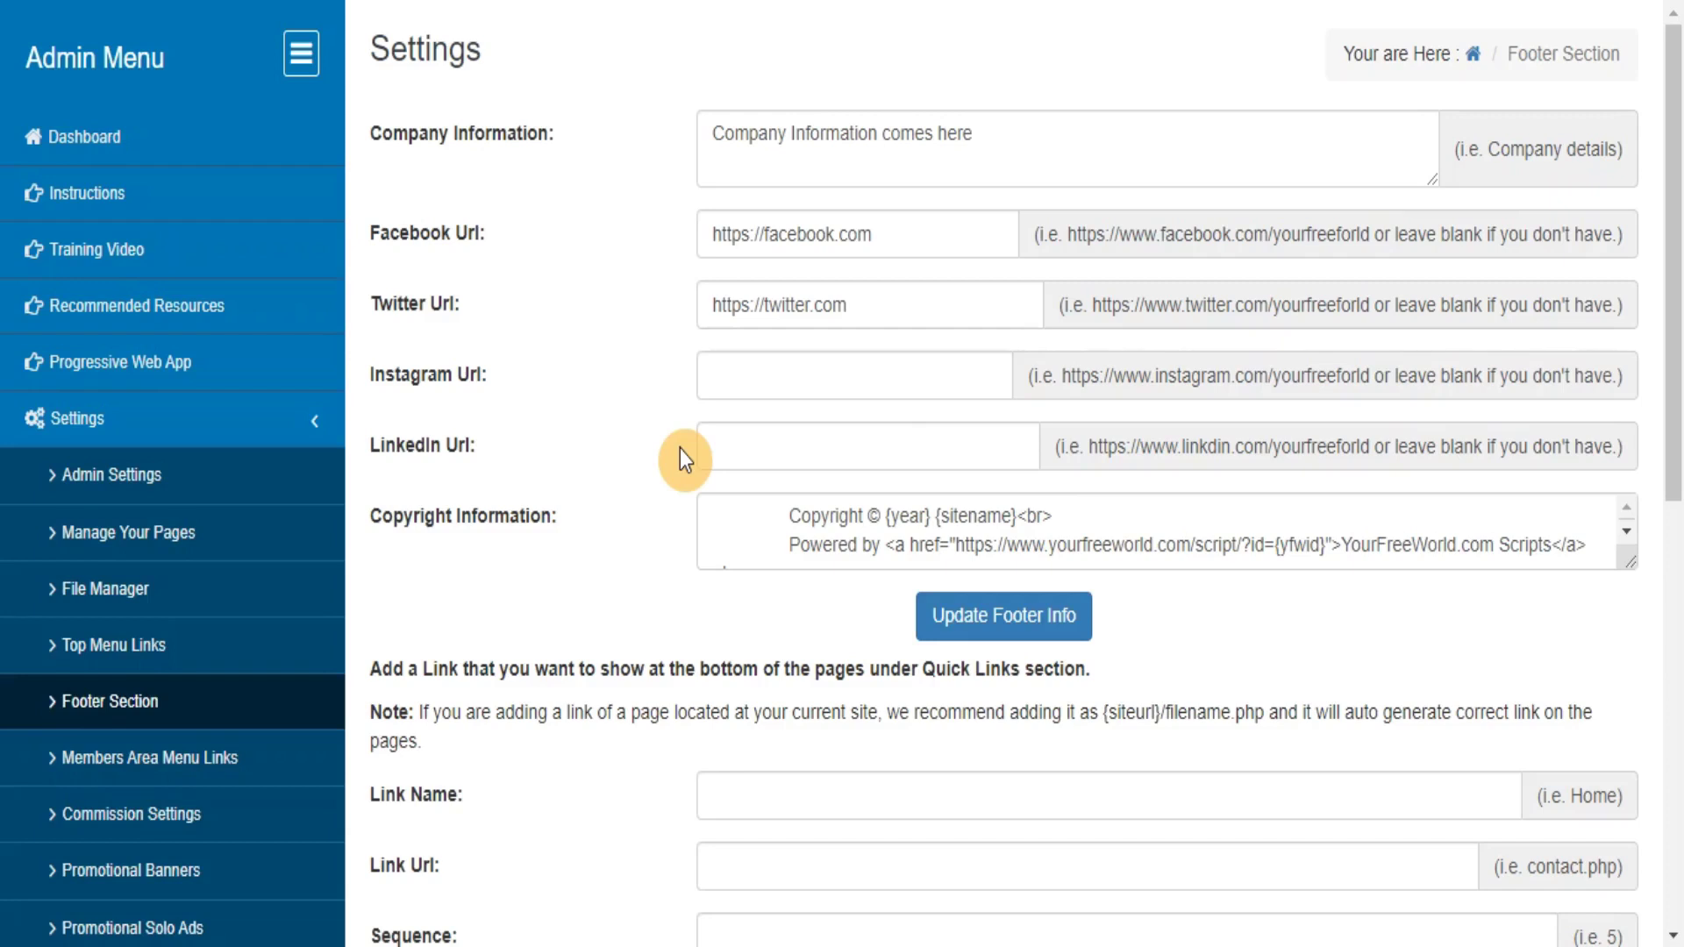
pyautogui.click(129, 769)
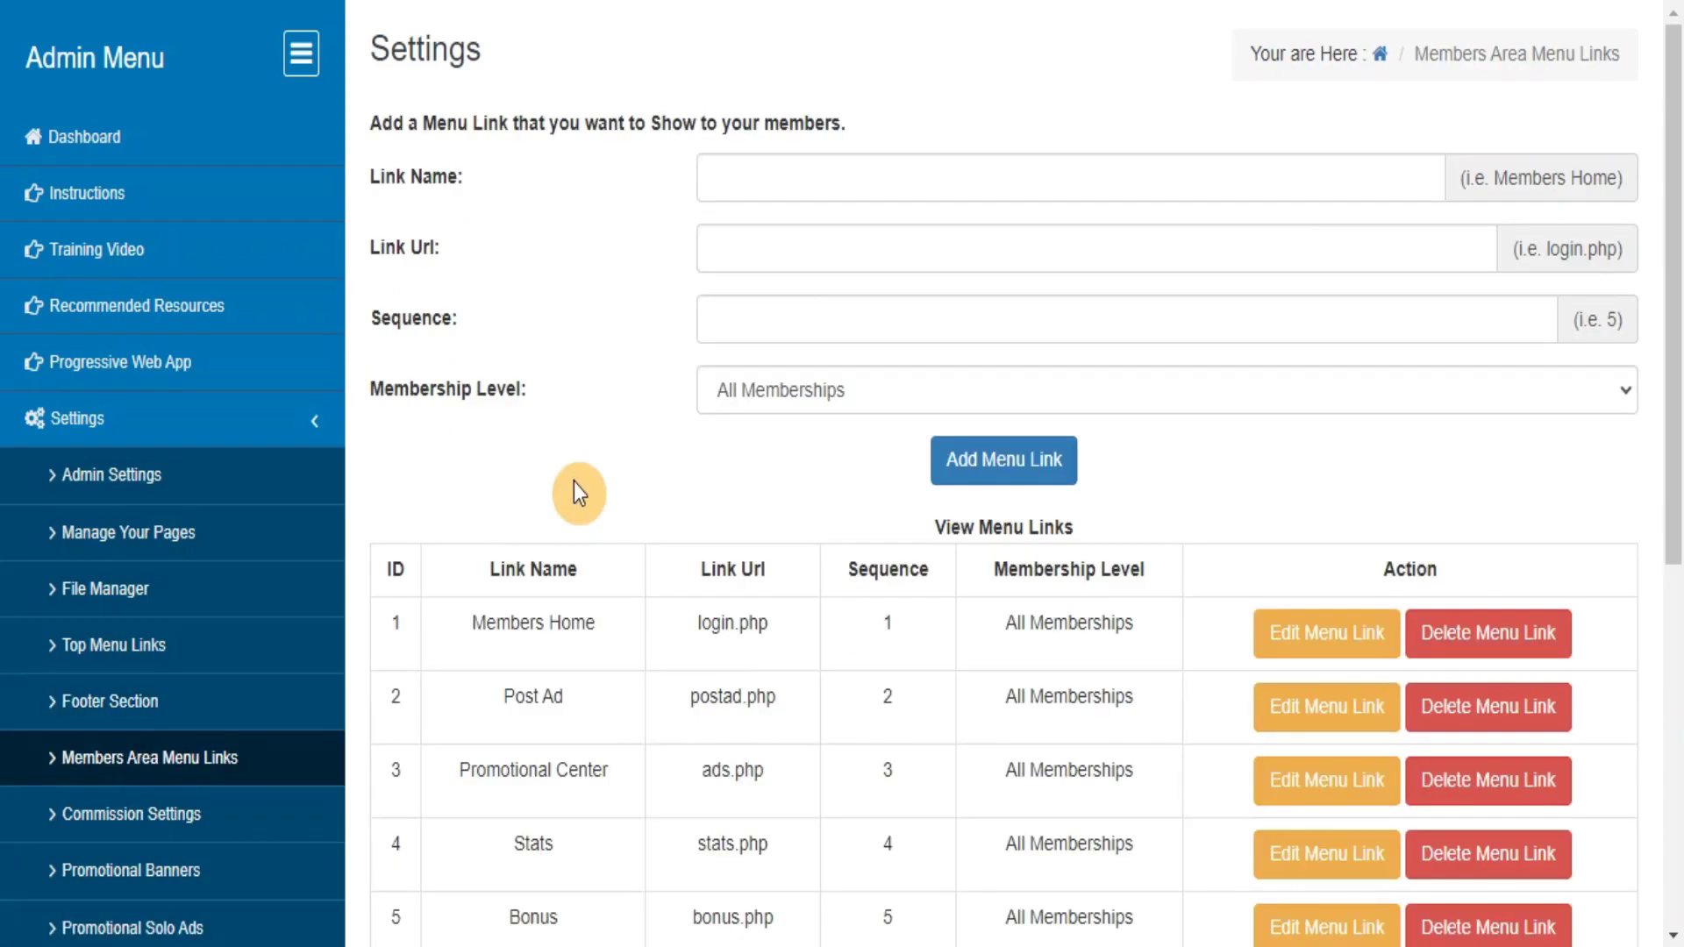
pyautogui.click(155, 822)
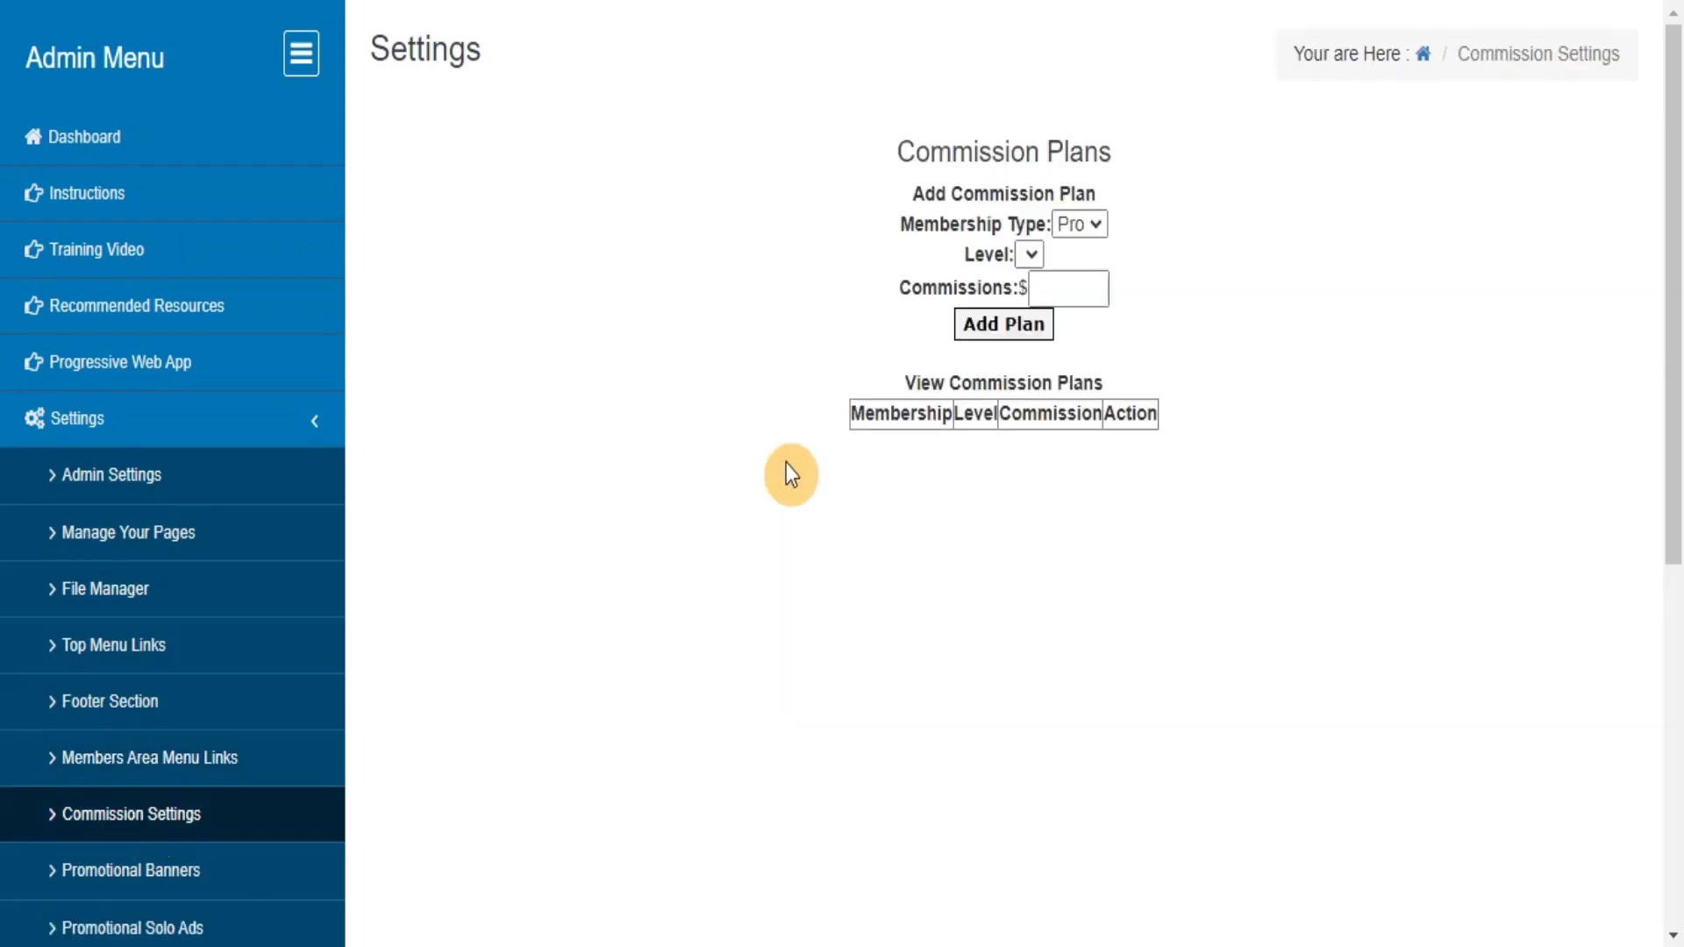
# Step: Upload banner.gif from the Banner folder as a promotional banner and view it in the promotional banners list
pyautogui.click(116, 886)
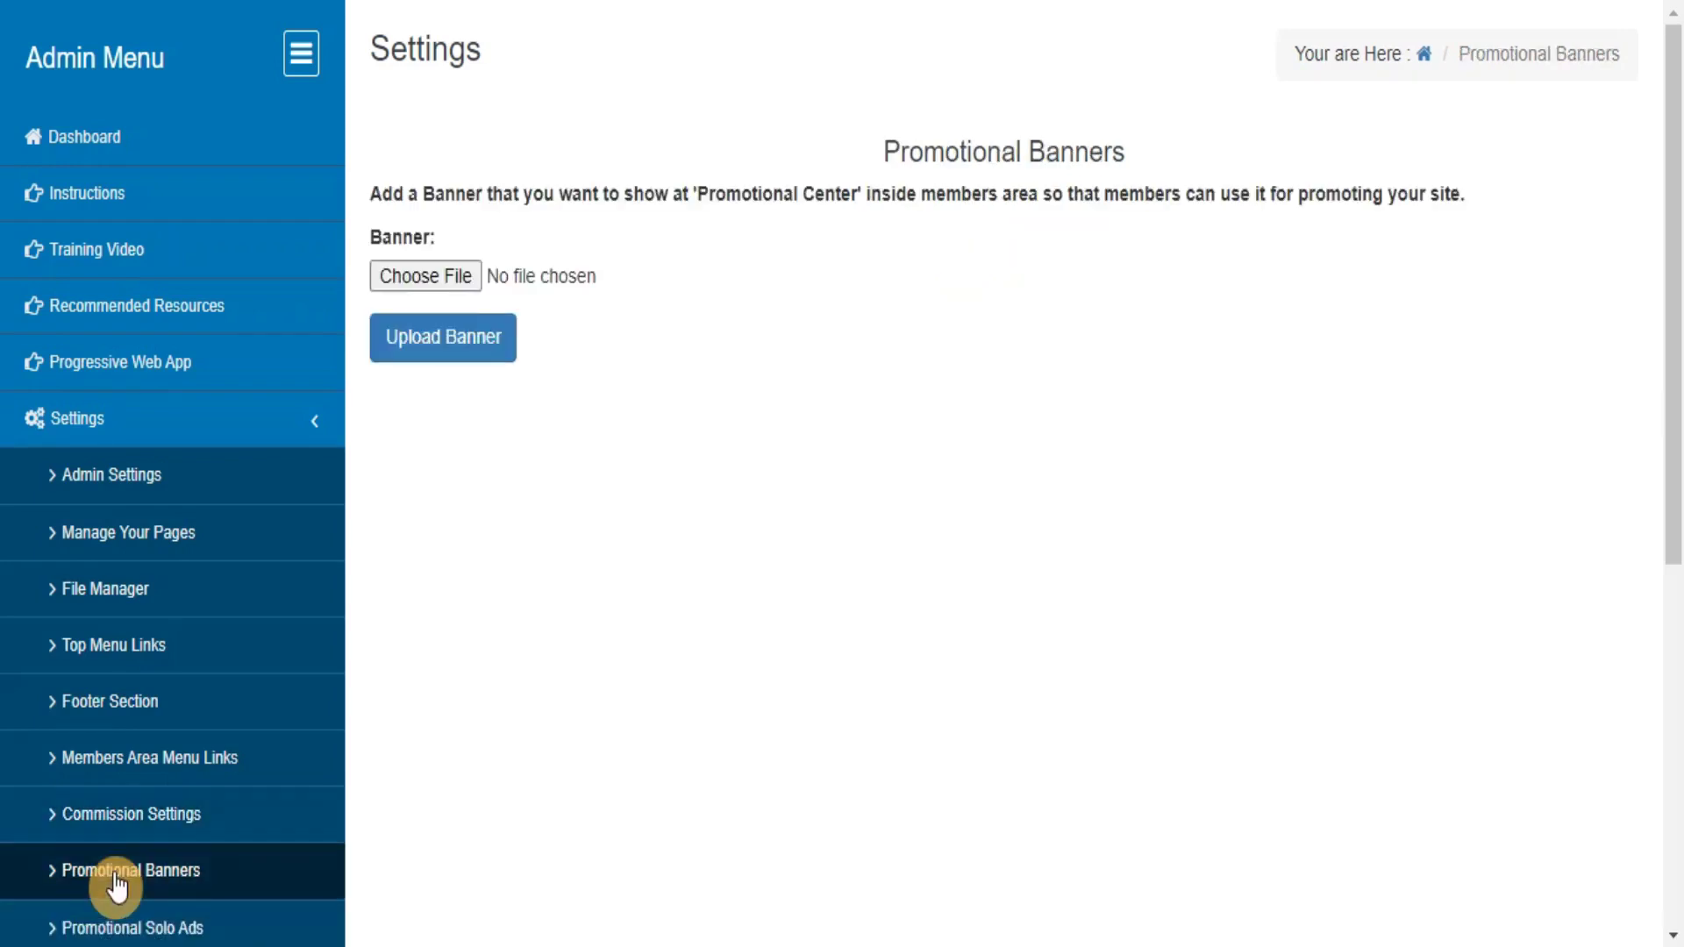
pyautogui.click(460, 274)
pyautogui.click(786, 559)
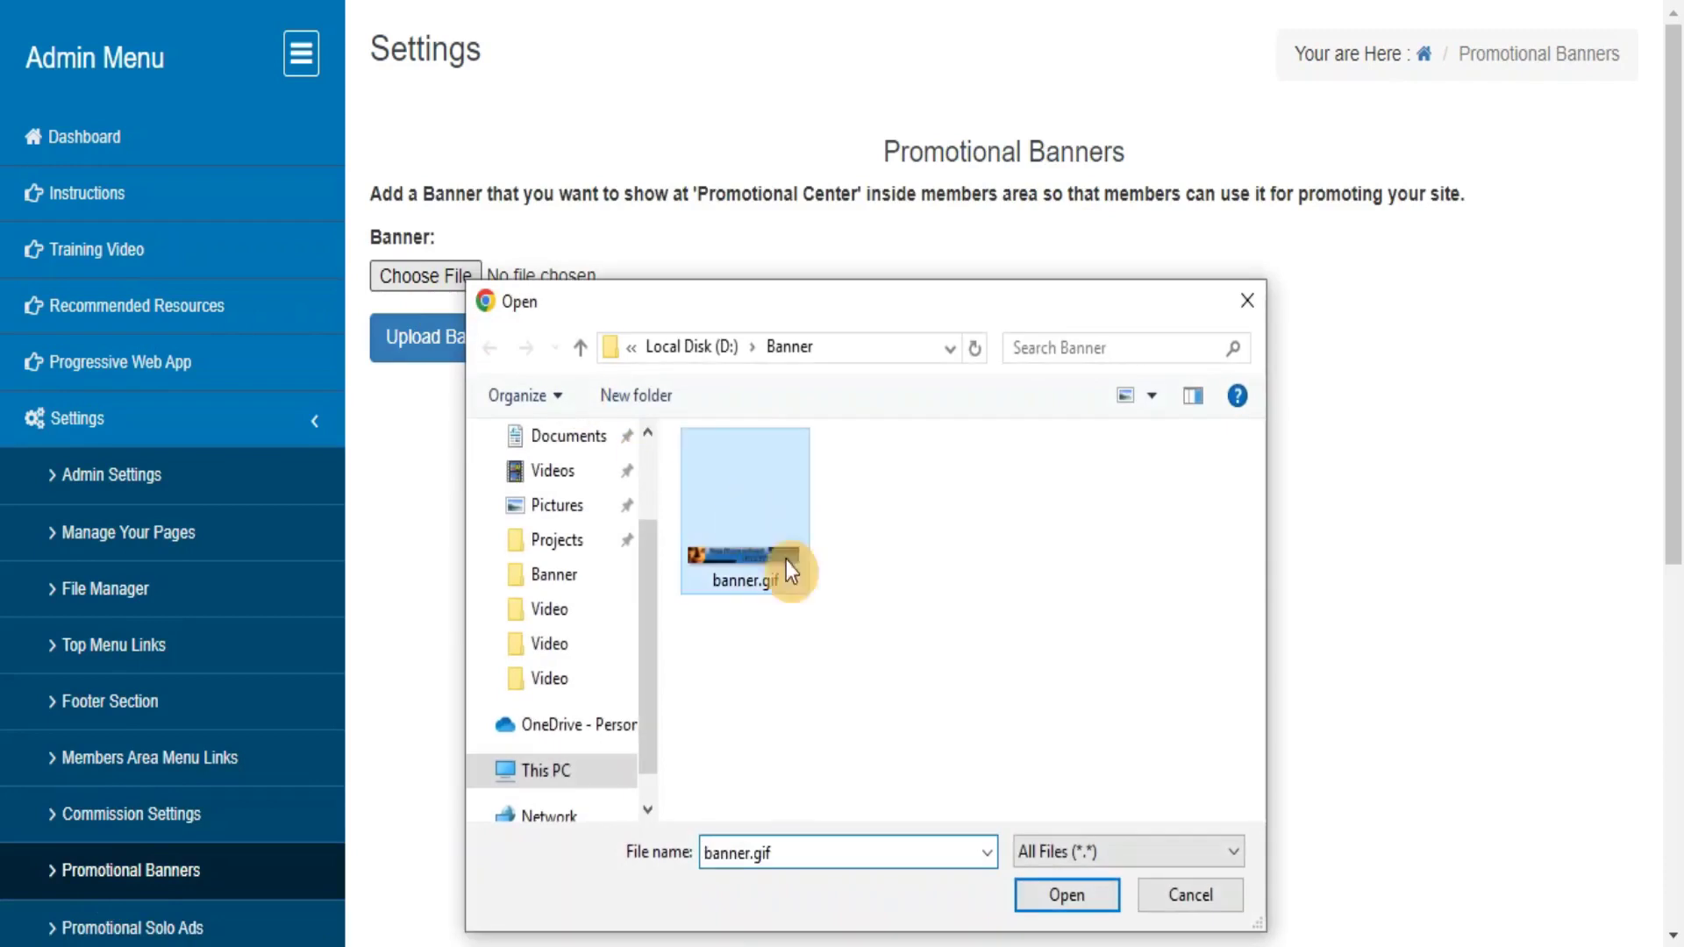
pyautogui.click(1076, 892)
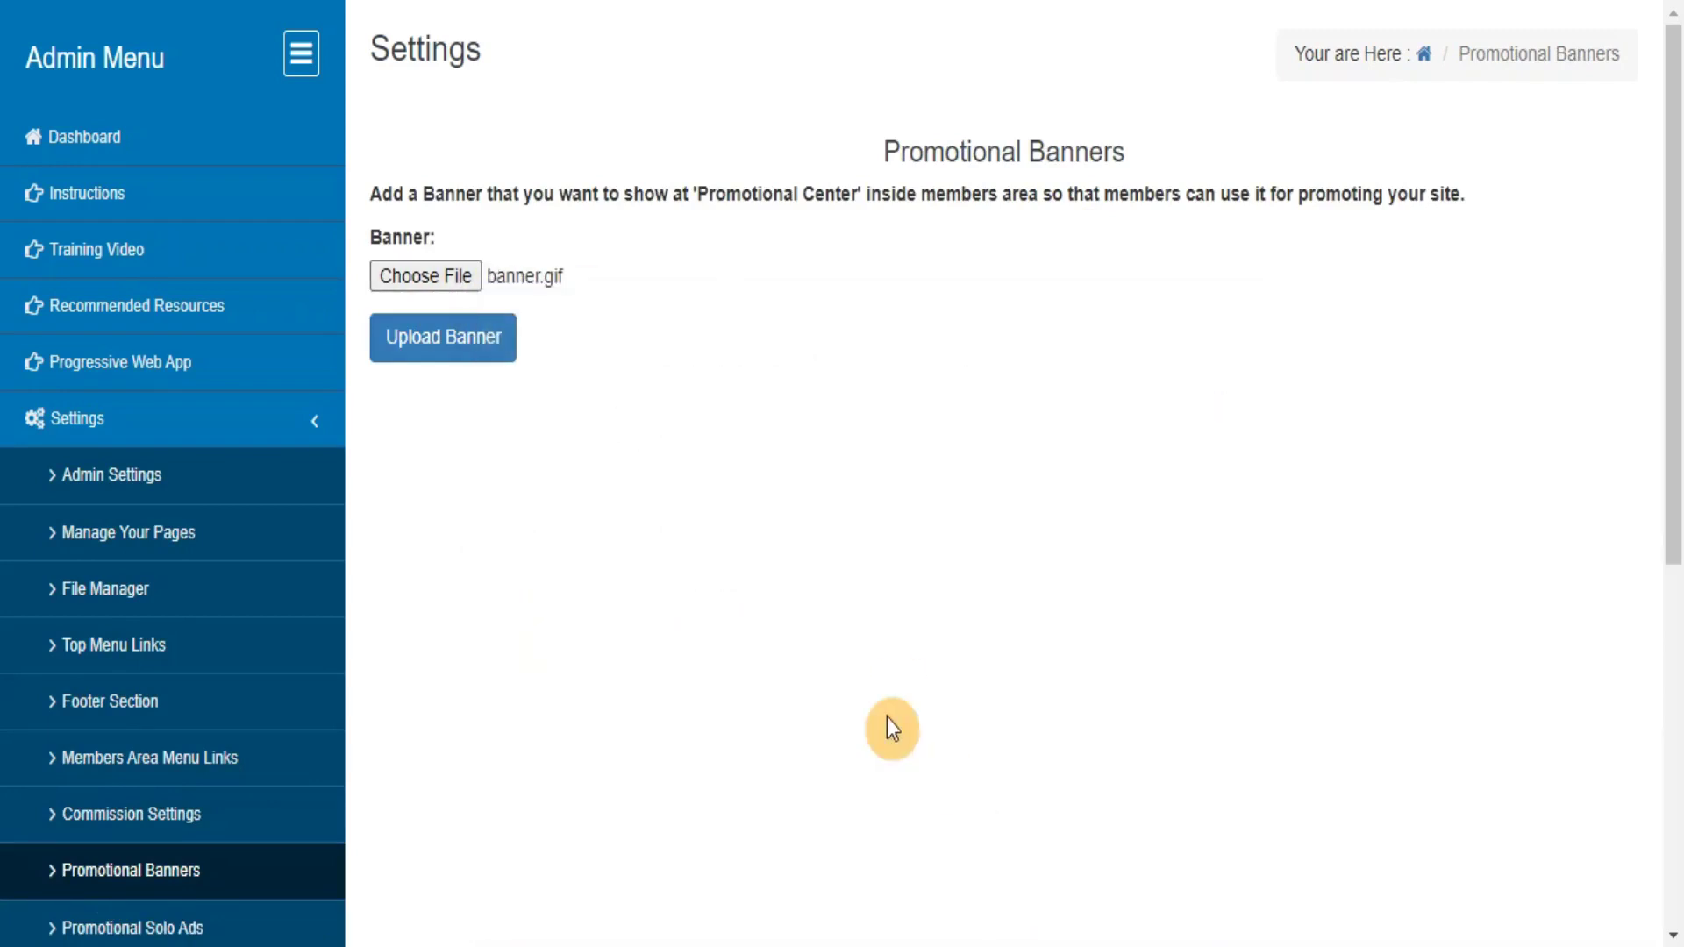
pyautogui.click(442, 343)
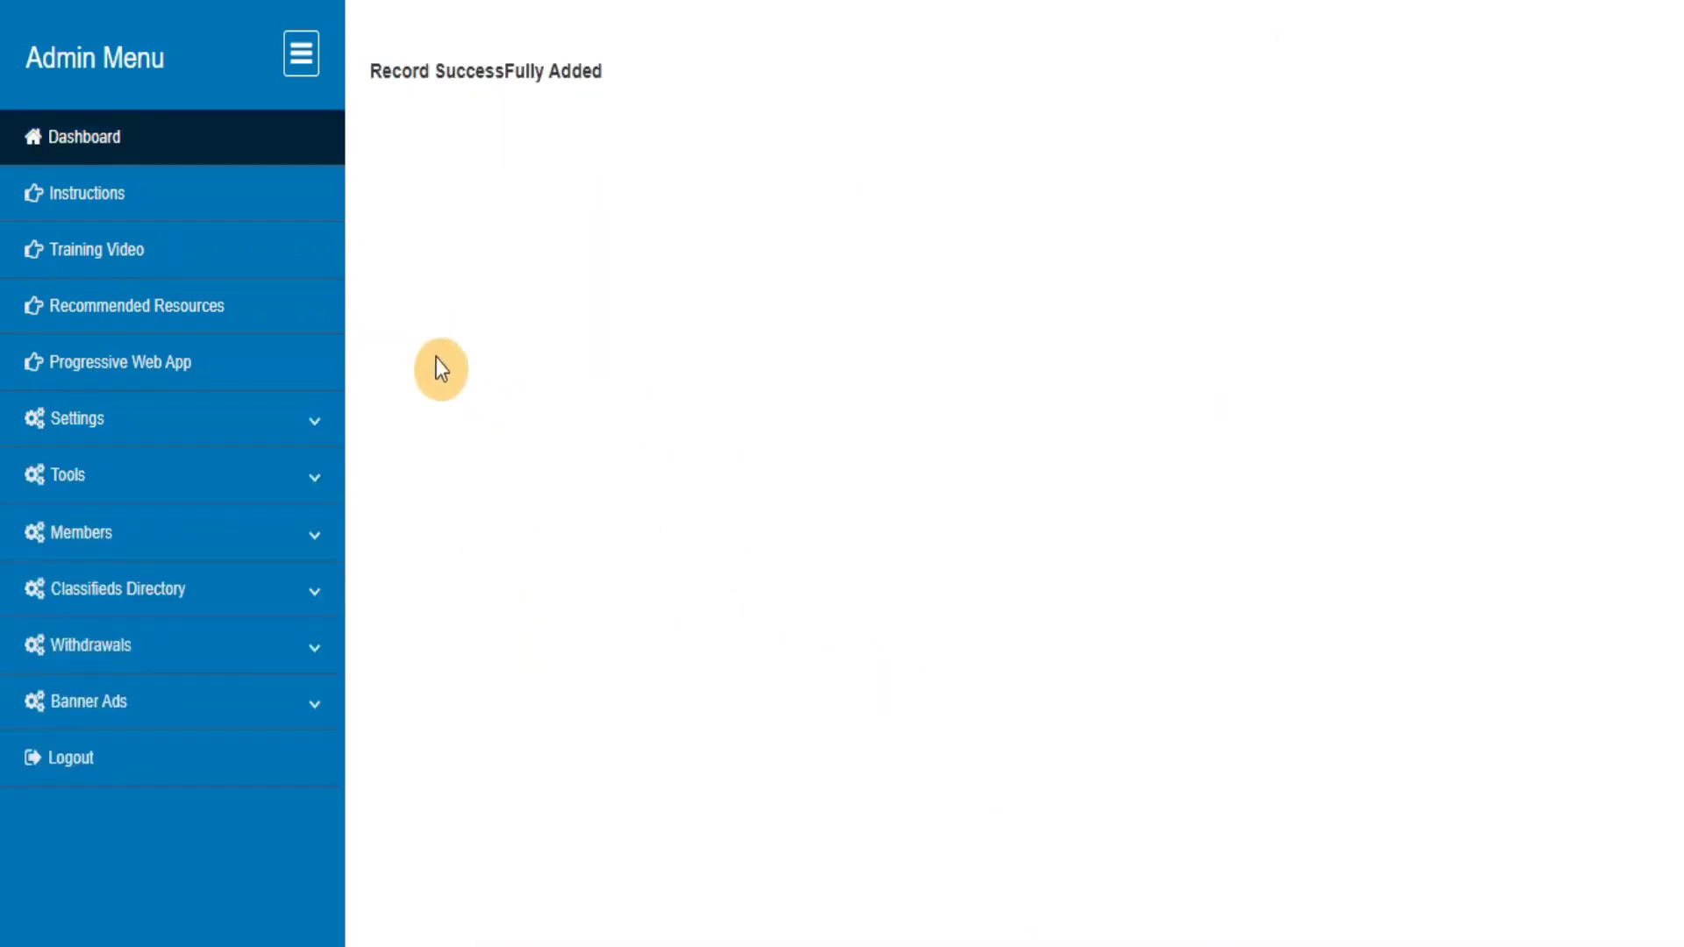
pyautogui.click(329, 430)
pyautogui.click(131, 894)
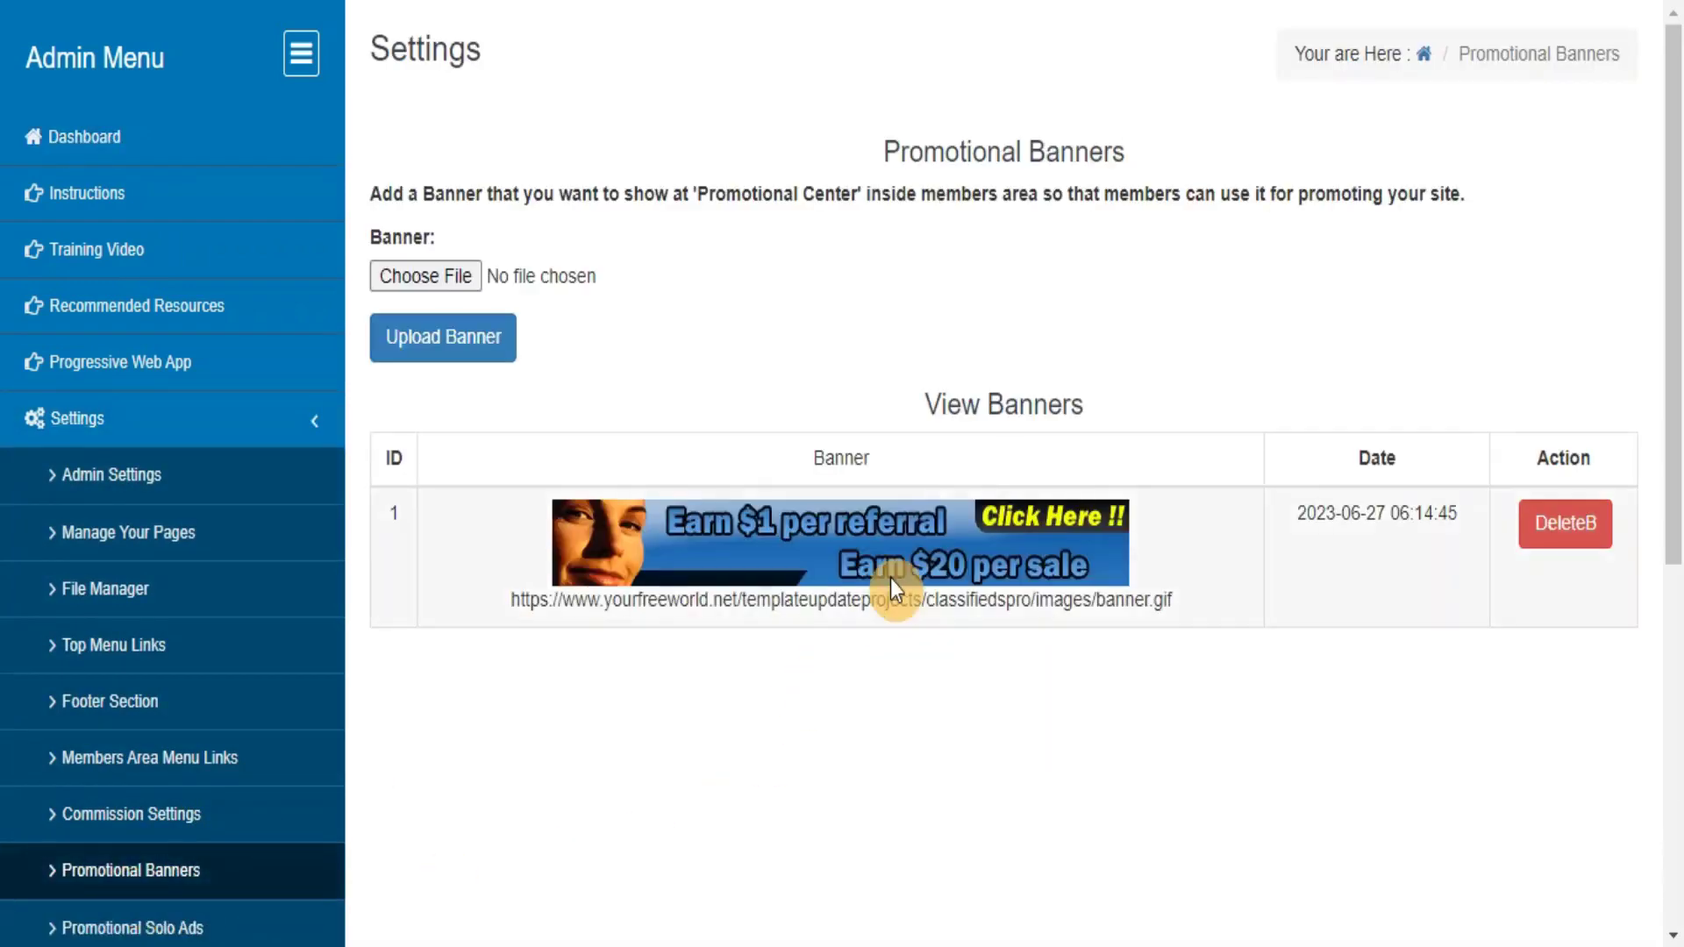
# Step: Add a promotional solo ad with subject "test solo ad" and a Dear Marketer message containing the {refurl}, {name} and {username} tags
pyautogui.click(103, 932)
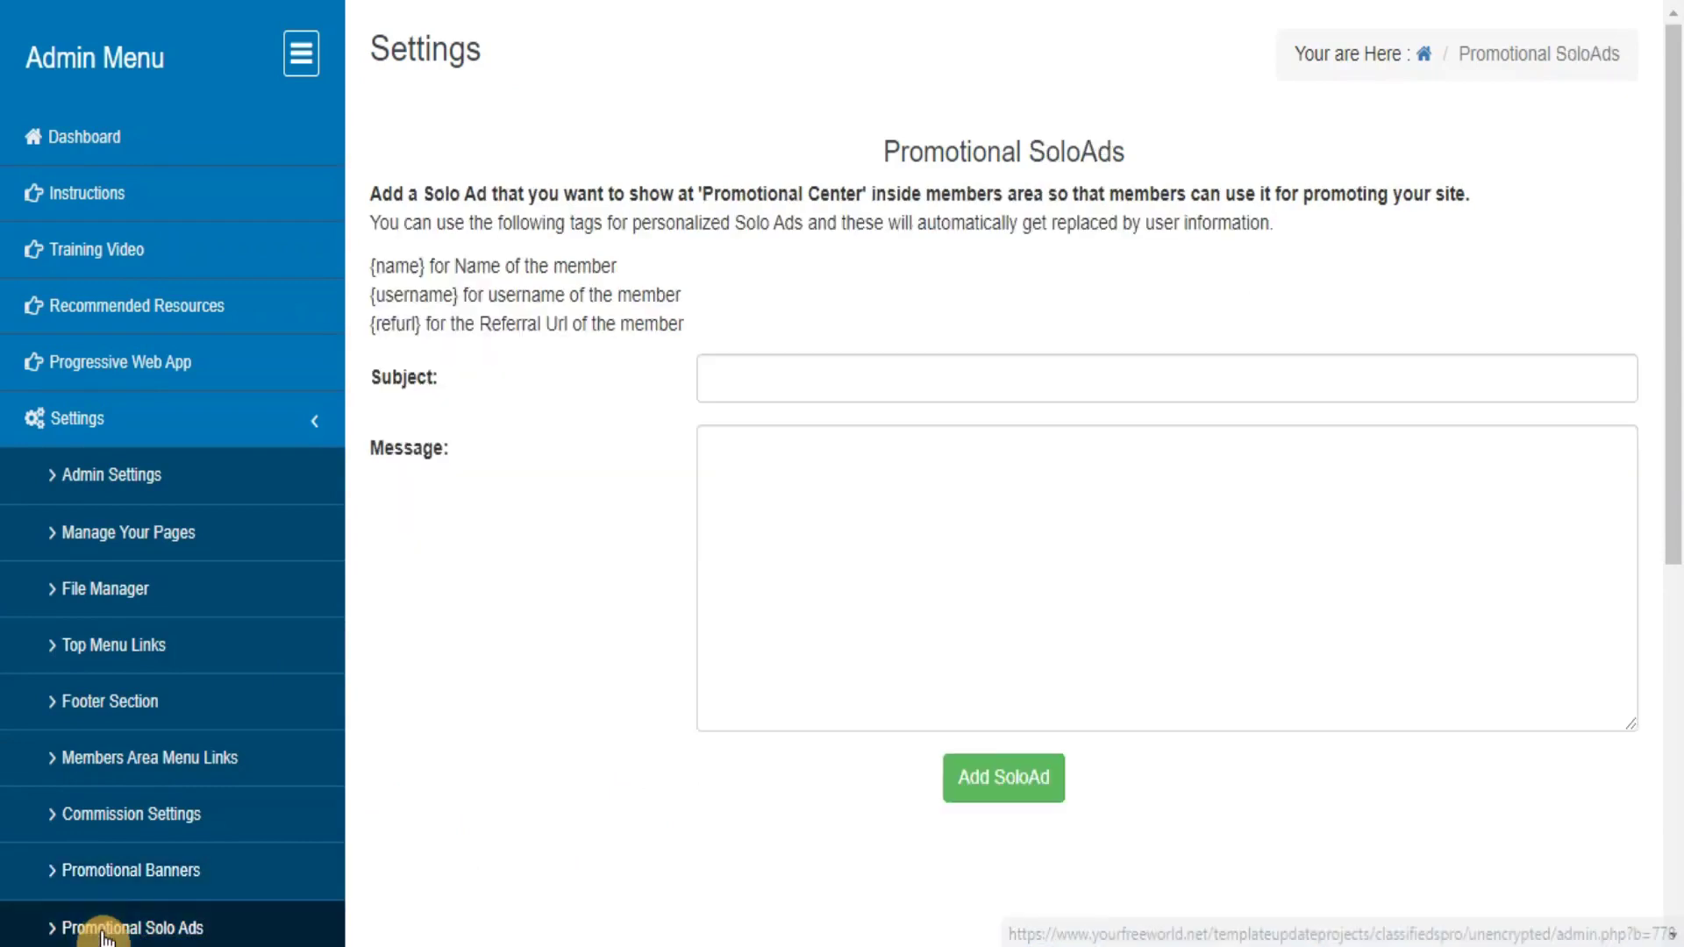
pyautogui.click(811, 386)
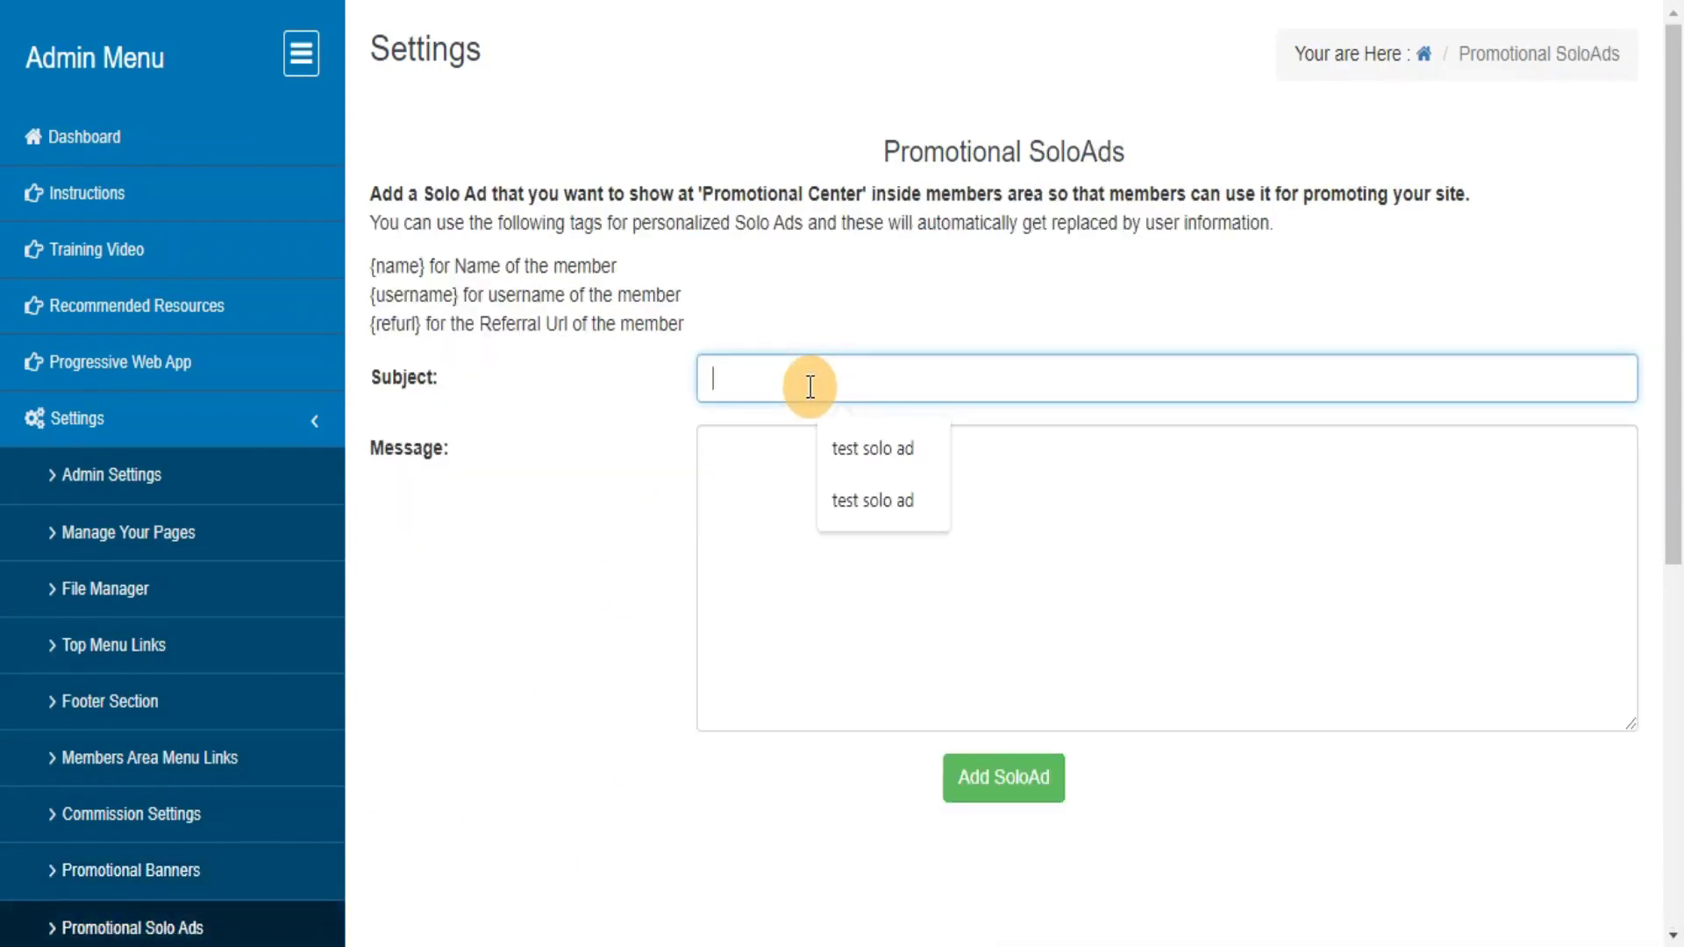
pyautogui.write('test solo ad')
pyautogui.press('Tab')
pyautogui.write('Dear Marketer,  This is a test solo ad: {refurl}  Regards, {name} {username}')
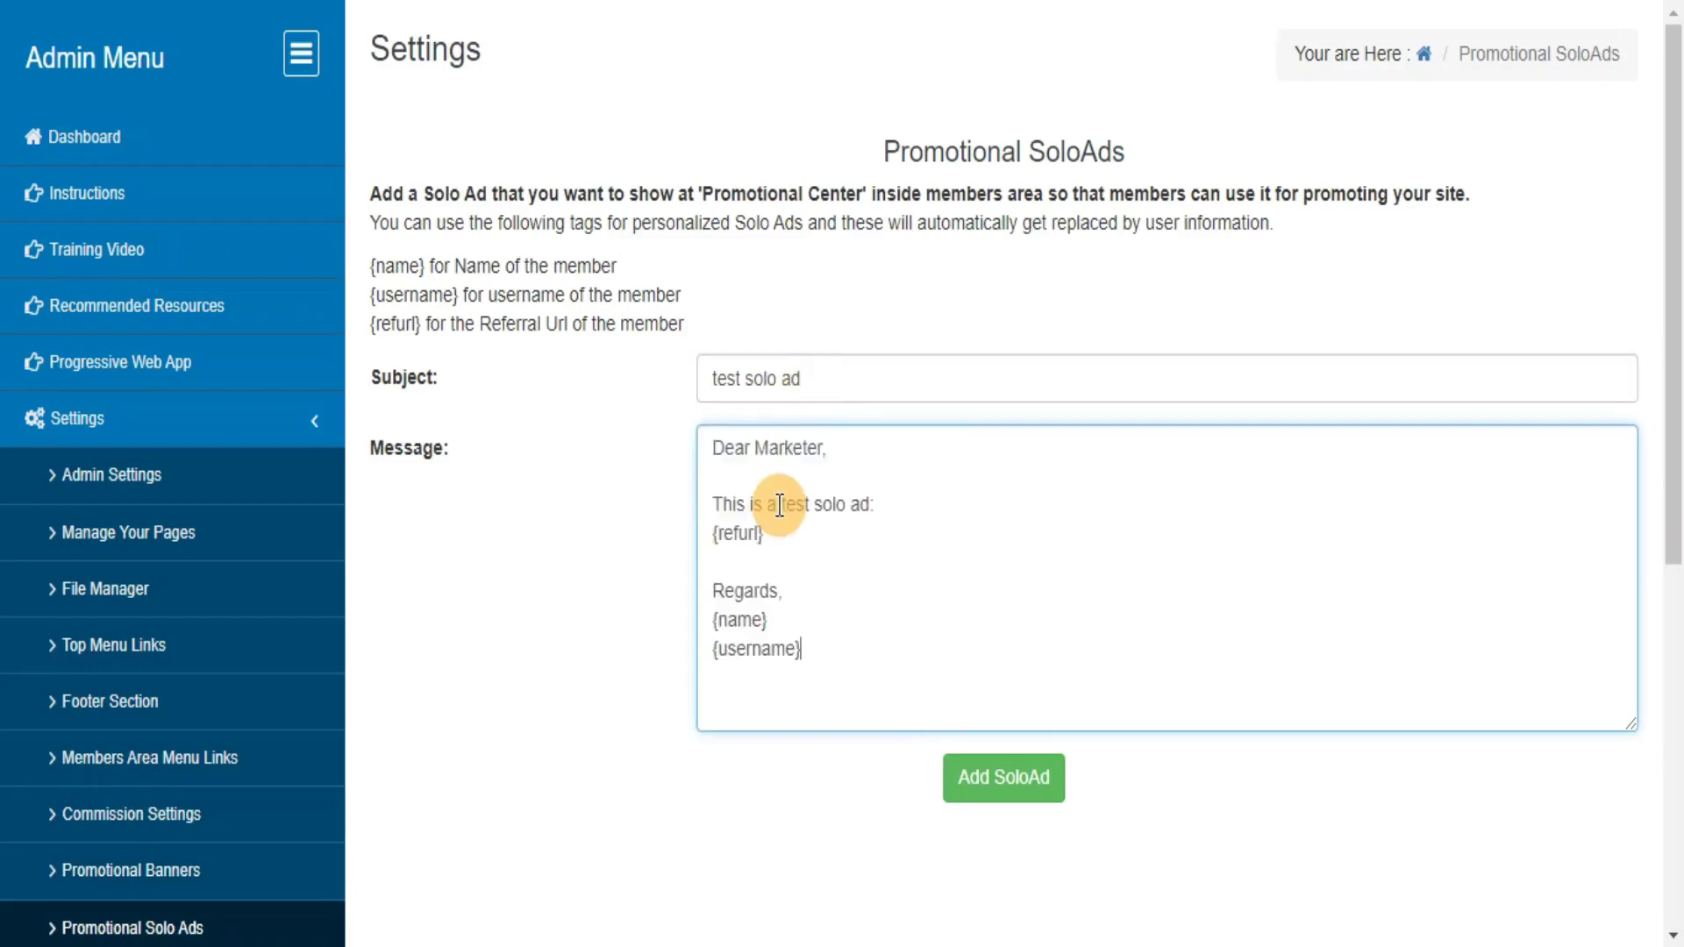
pyautogui.click(1005, 765)
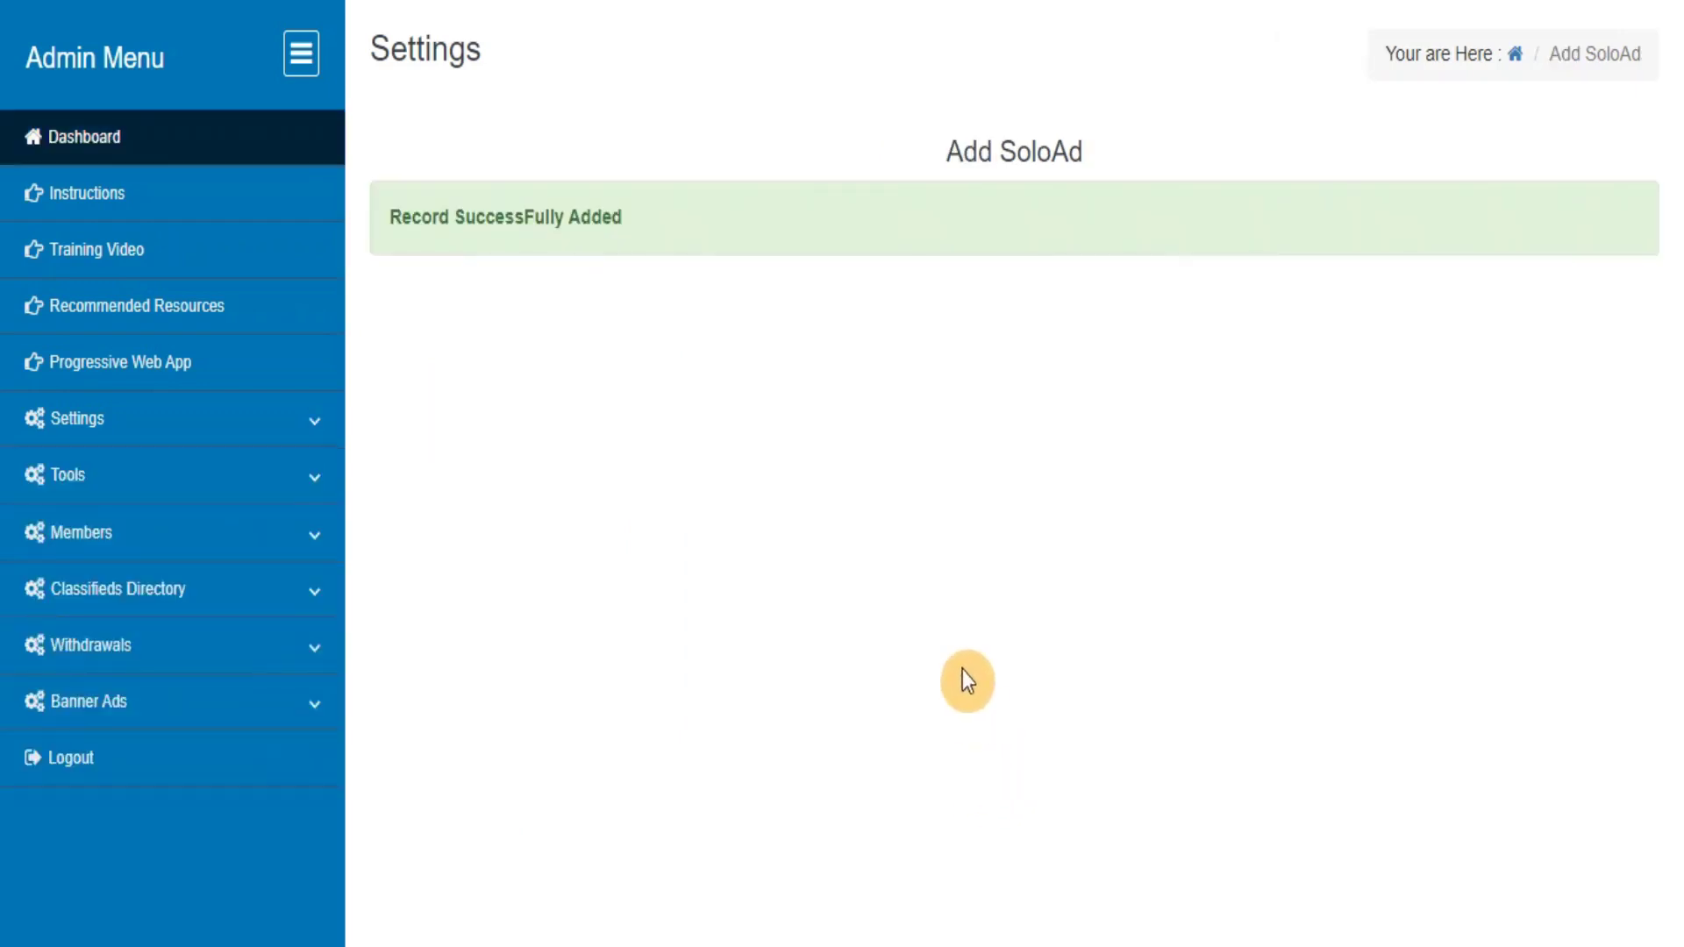
# Step: Reopen the promotional solo ads page and check the added ad in its list
pyautogui.click(317, 421)
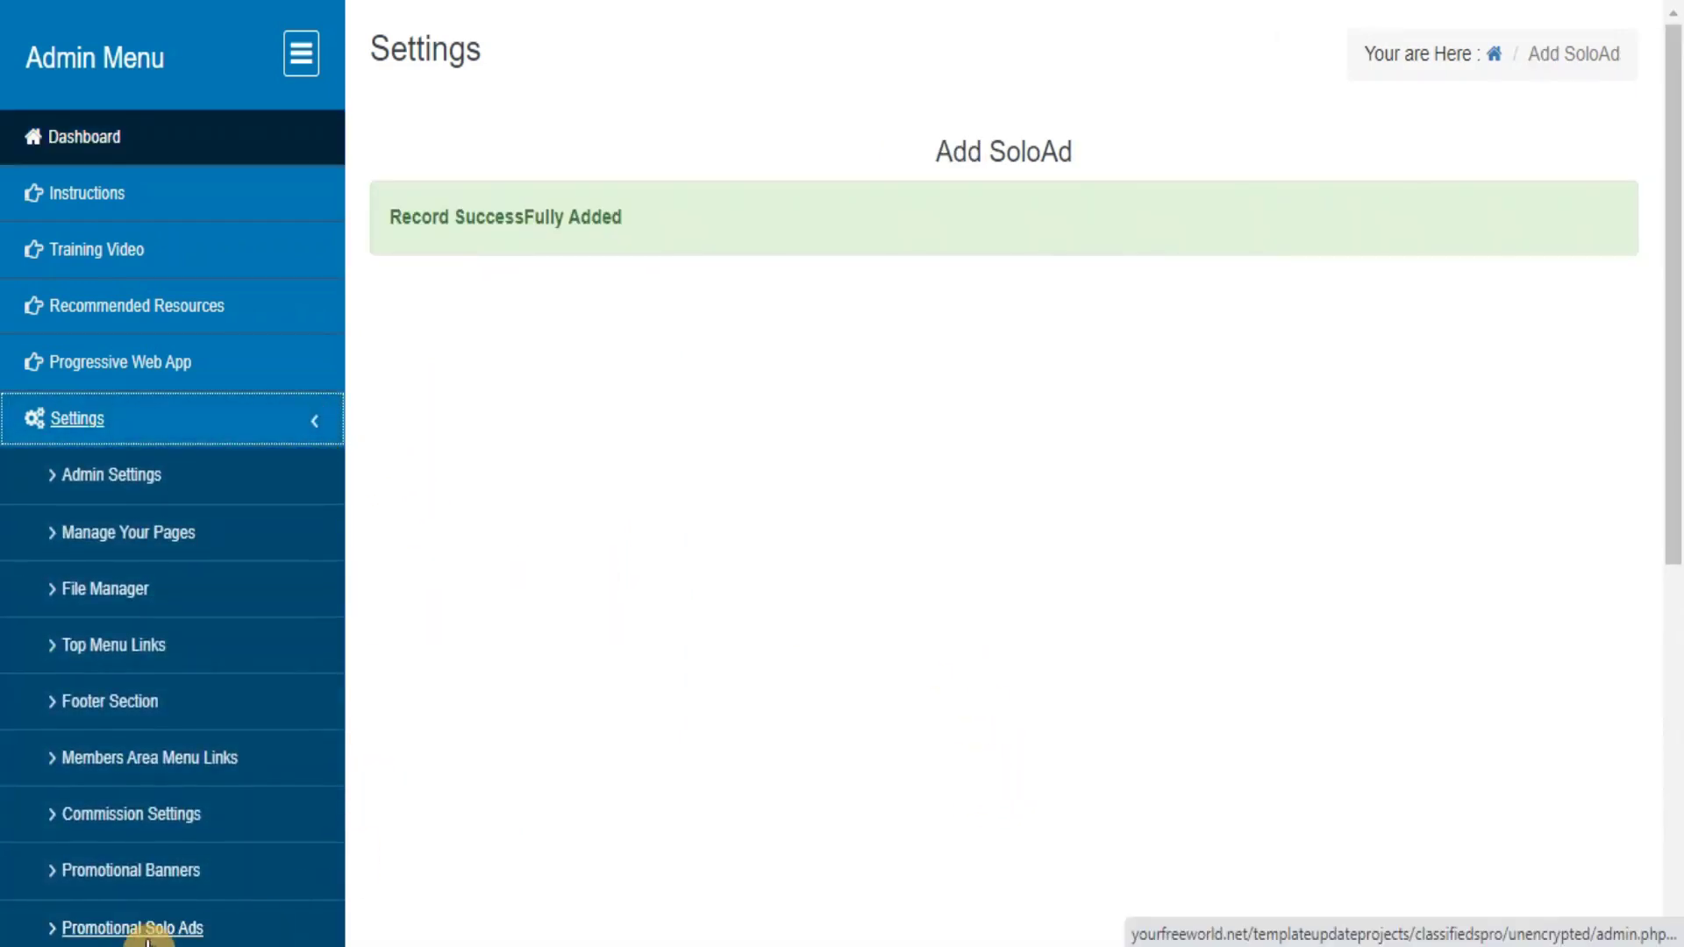
pyautogui.click(146, 935)
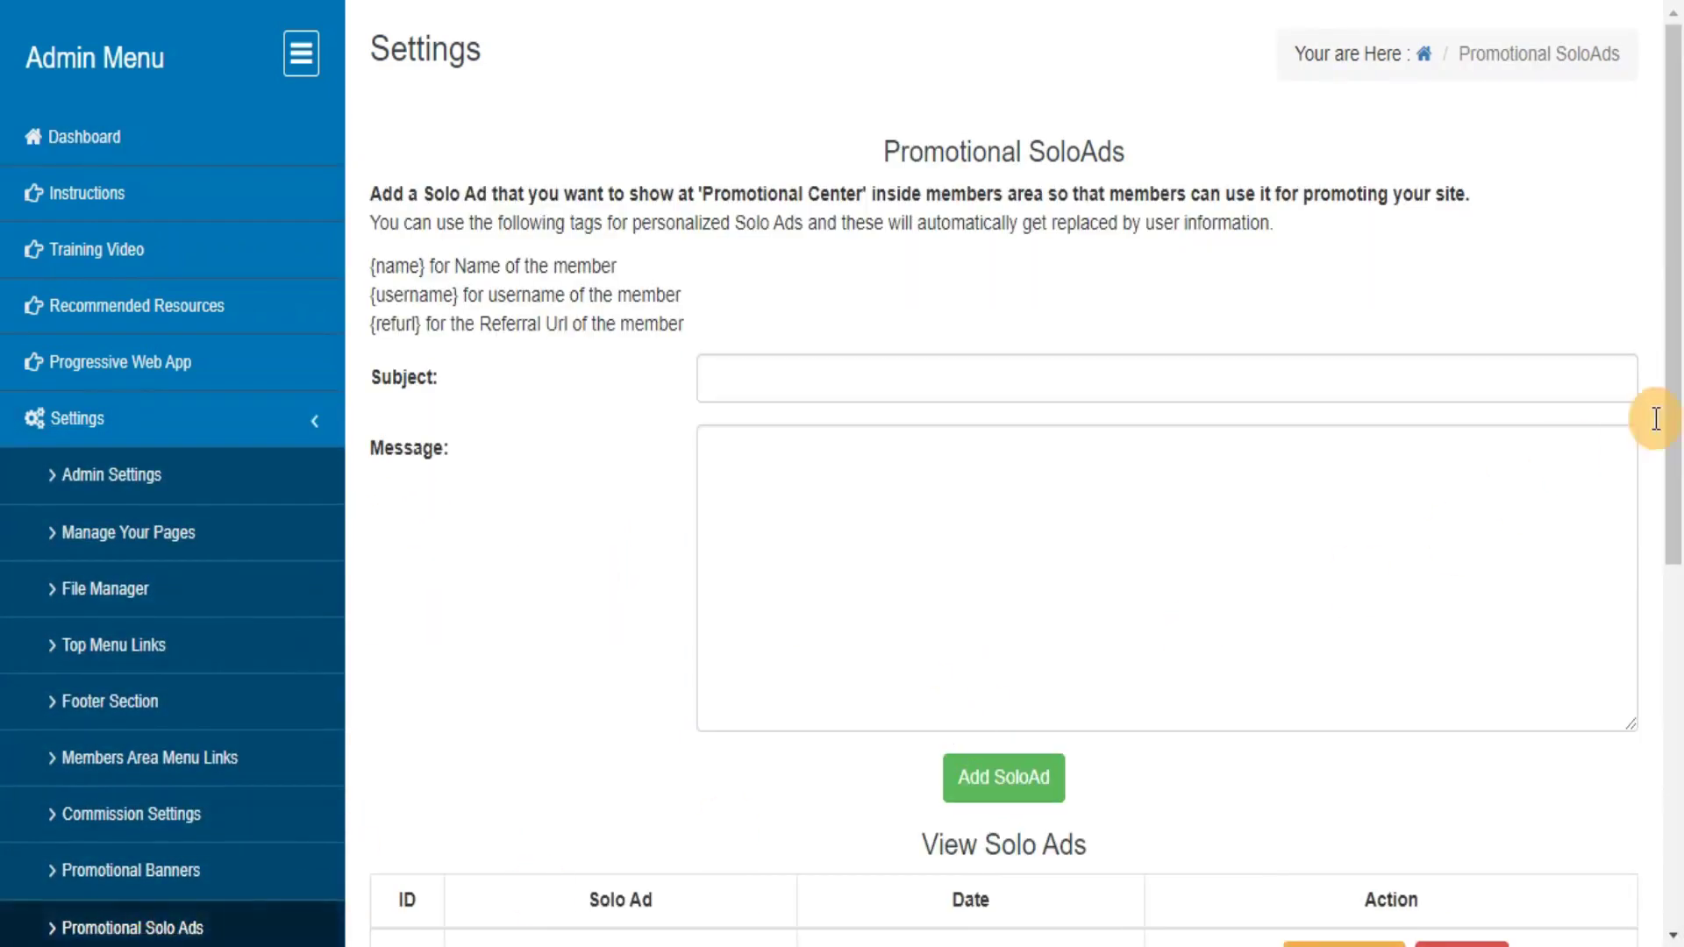
pyautogui.scroll(-5, 1647, 413)
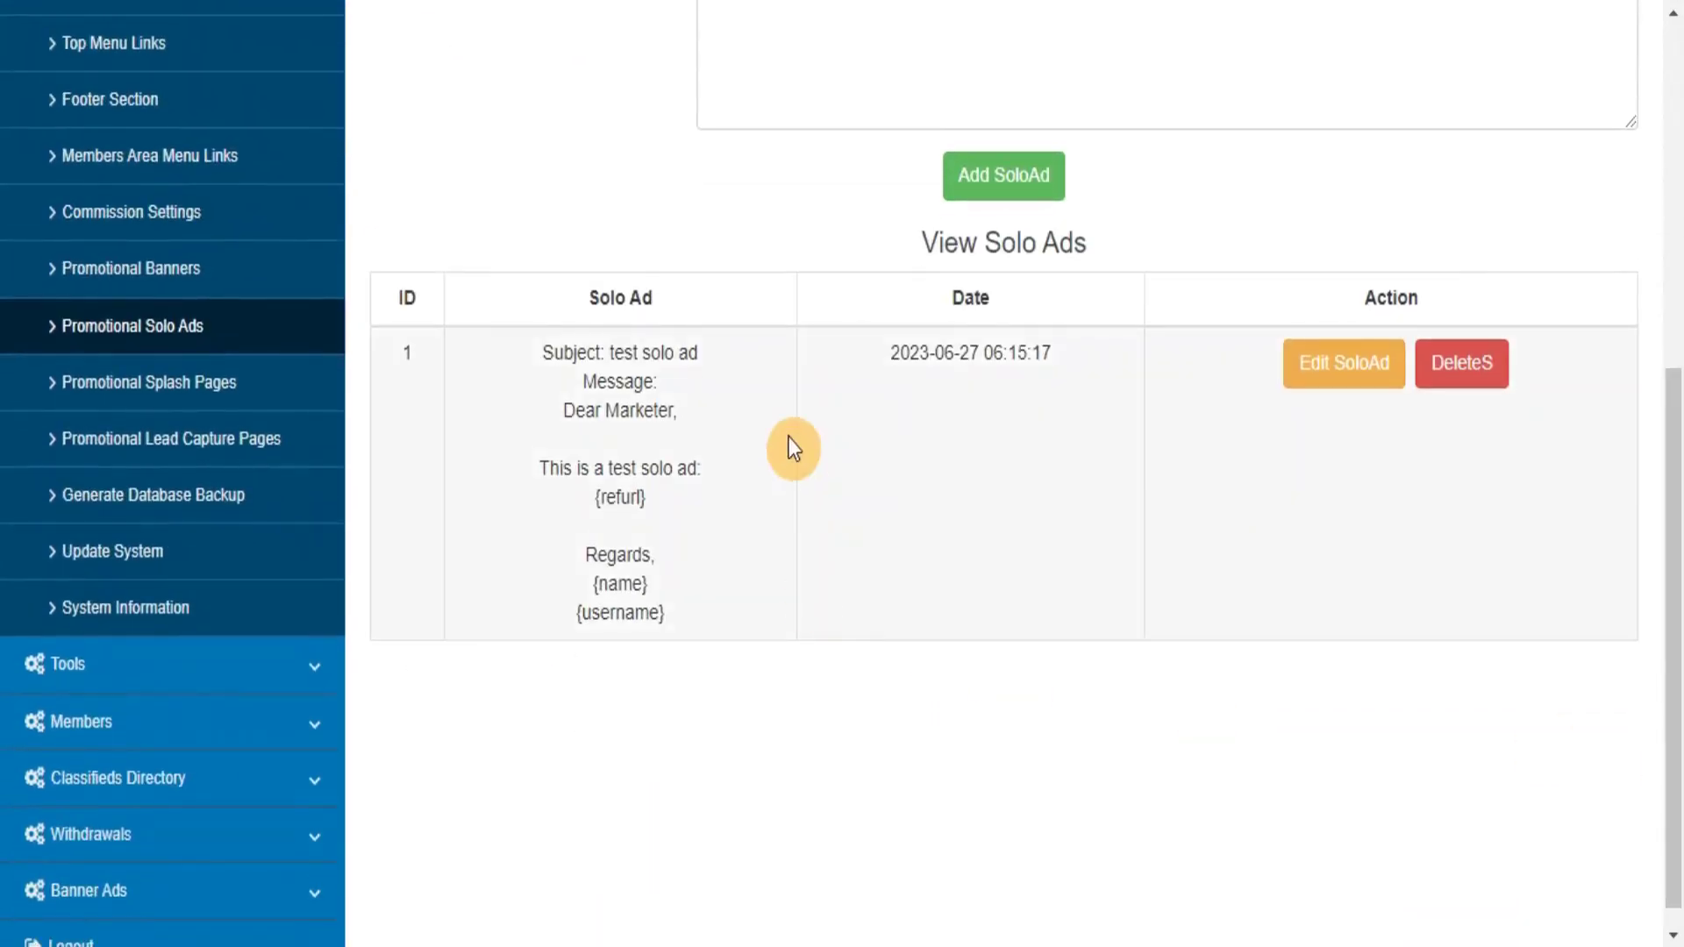
# Step: Examine the promotional splash page form, including the MaxViralMarketing splash page URL and API key fields
pyautogui.click(117, 386)
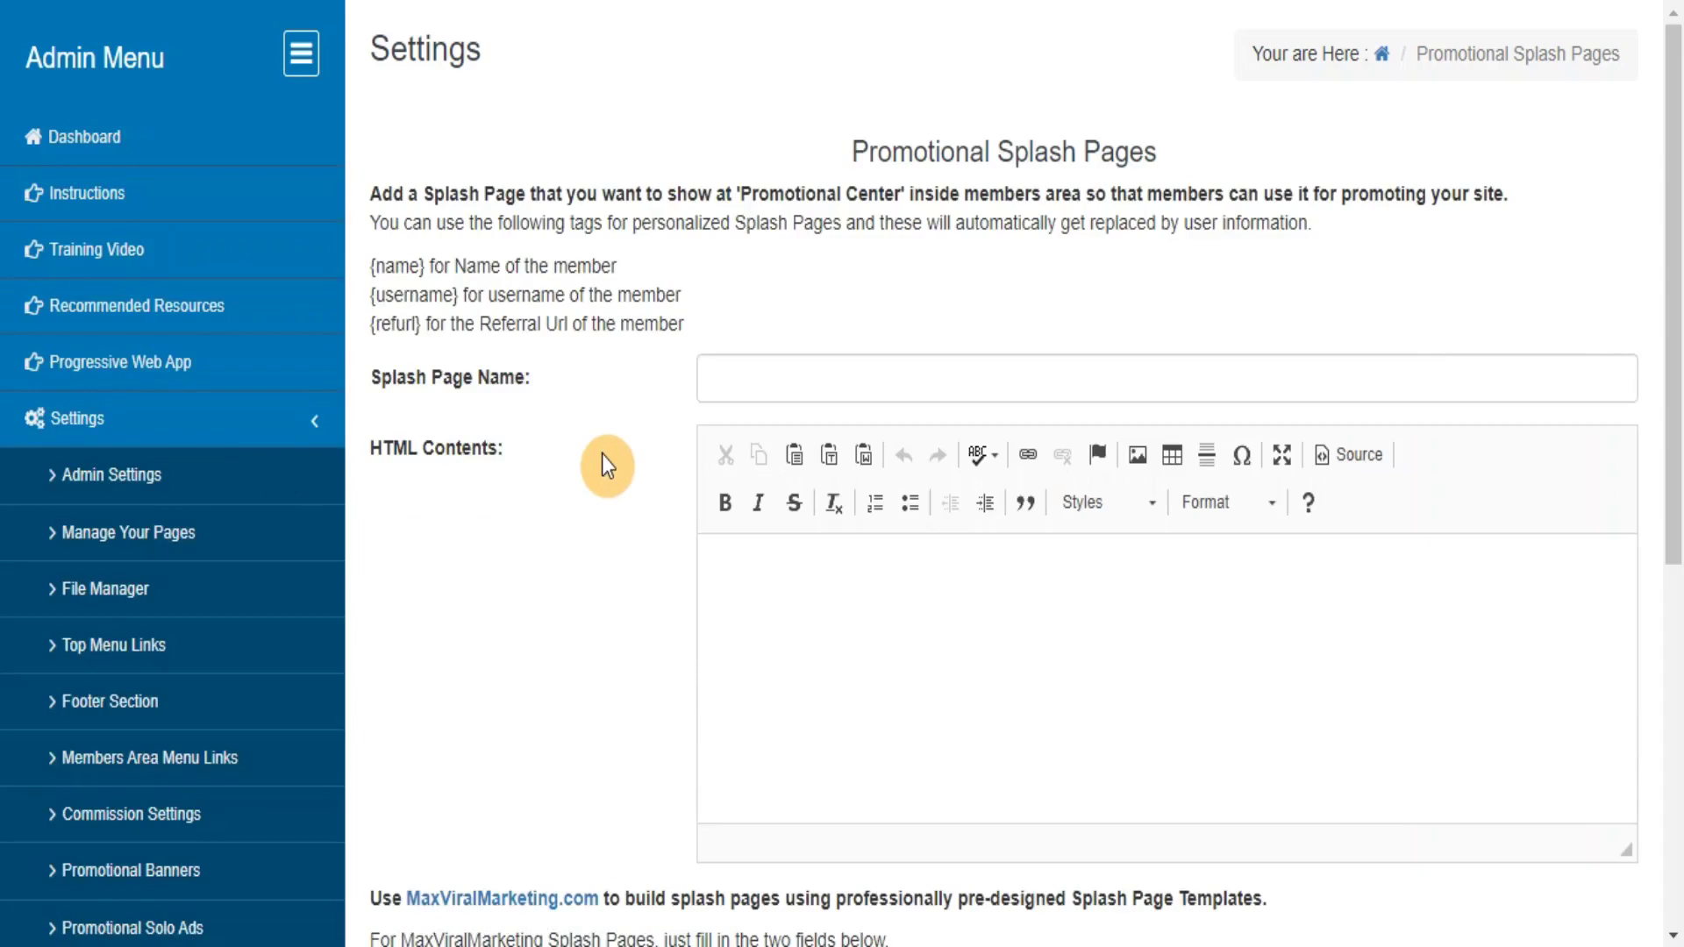
pyautogui.moveTo(1674, 407); pyautogui.dragTo(1630, 708)
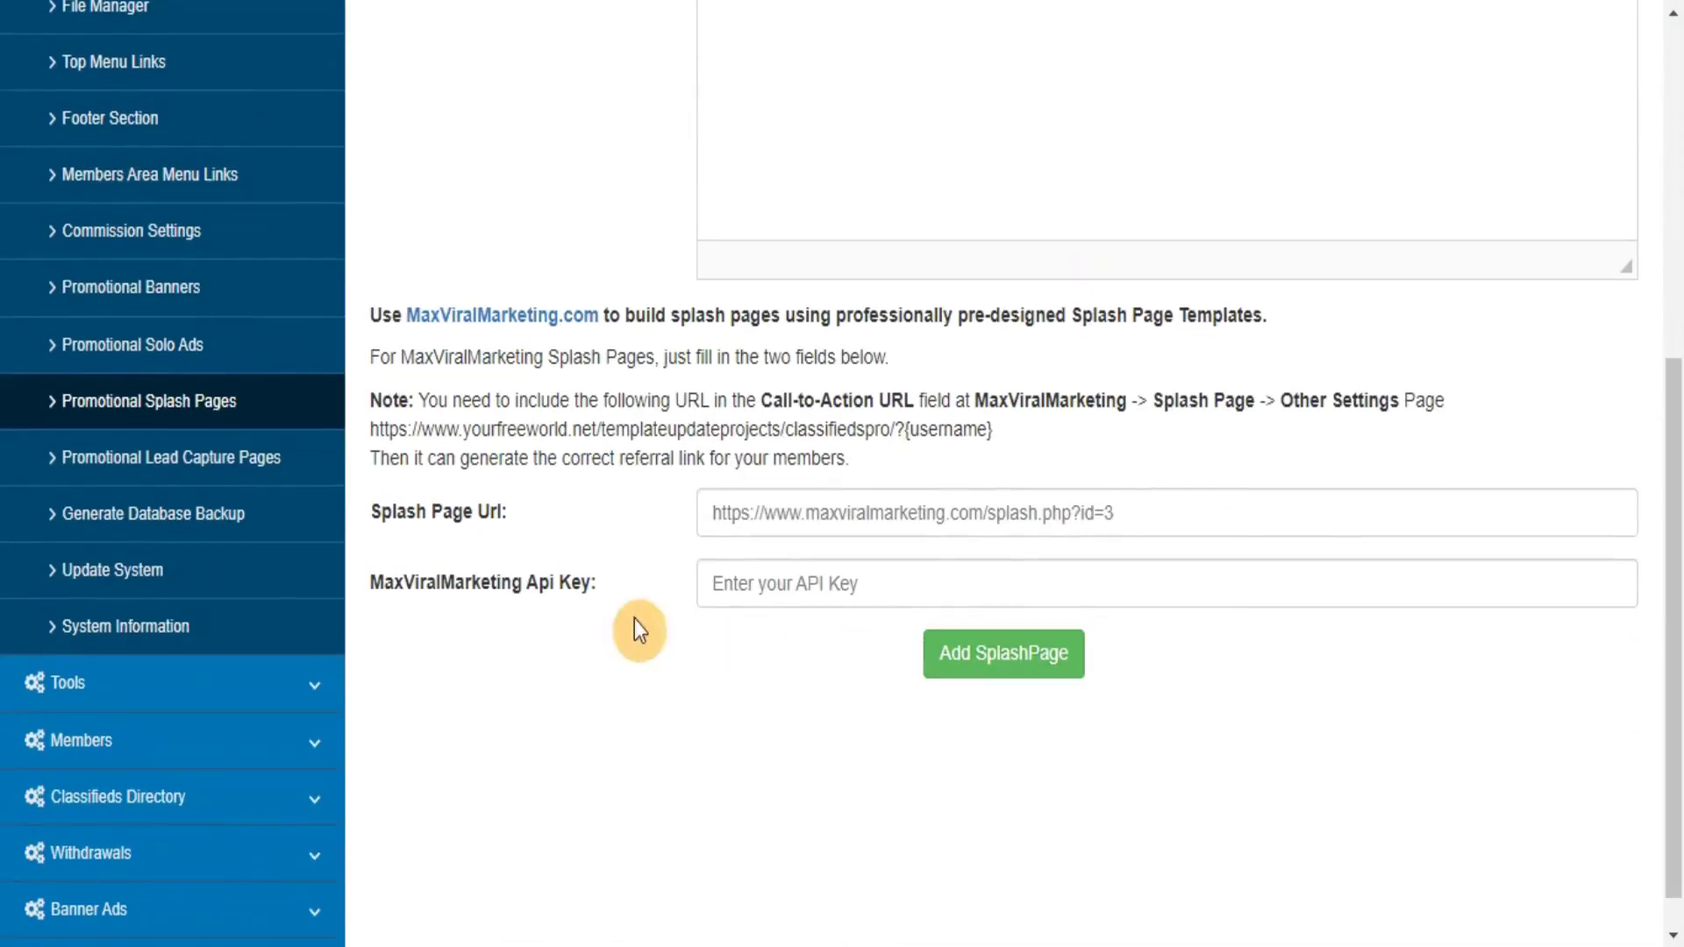
# Step: Examine the promotional lead capture page form and generate a database backup
pyautogui.click(151, 462)
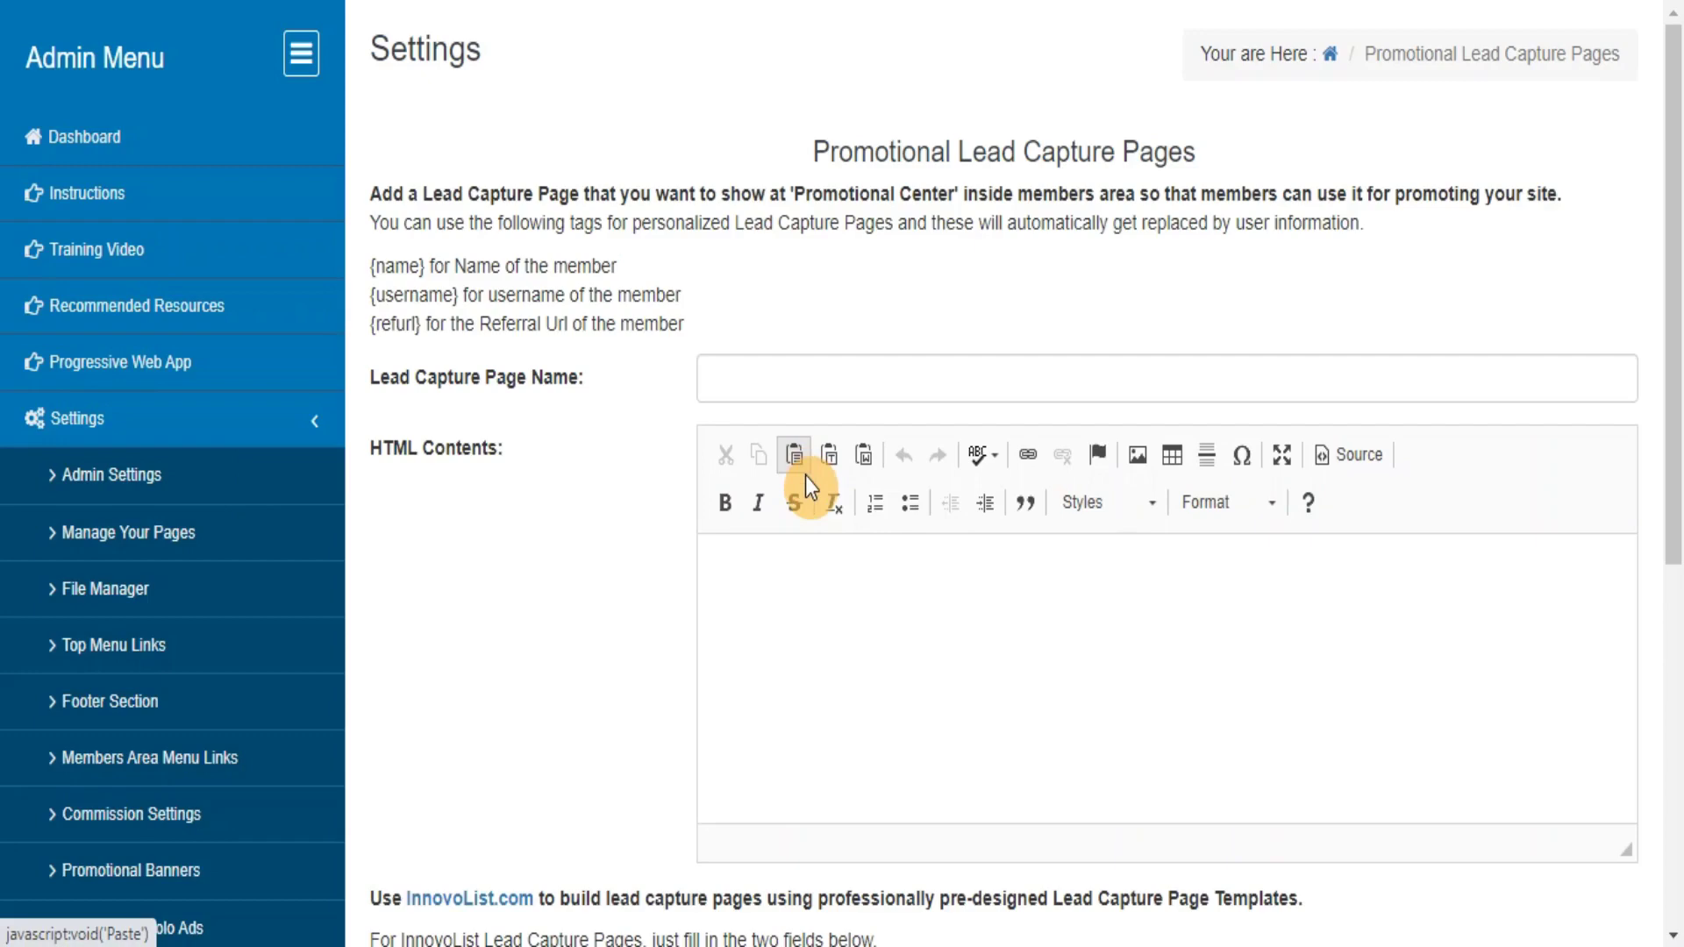
pyautogui.moveTo(1674, 344); pyautogui.dragTo(1673, 702)
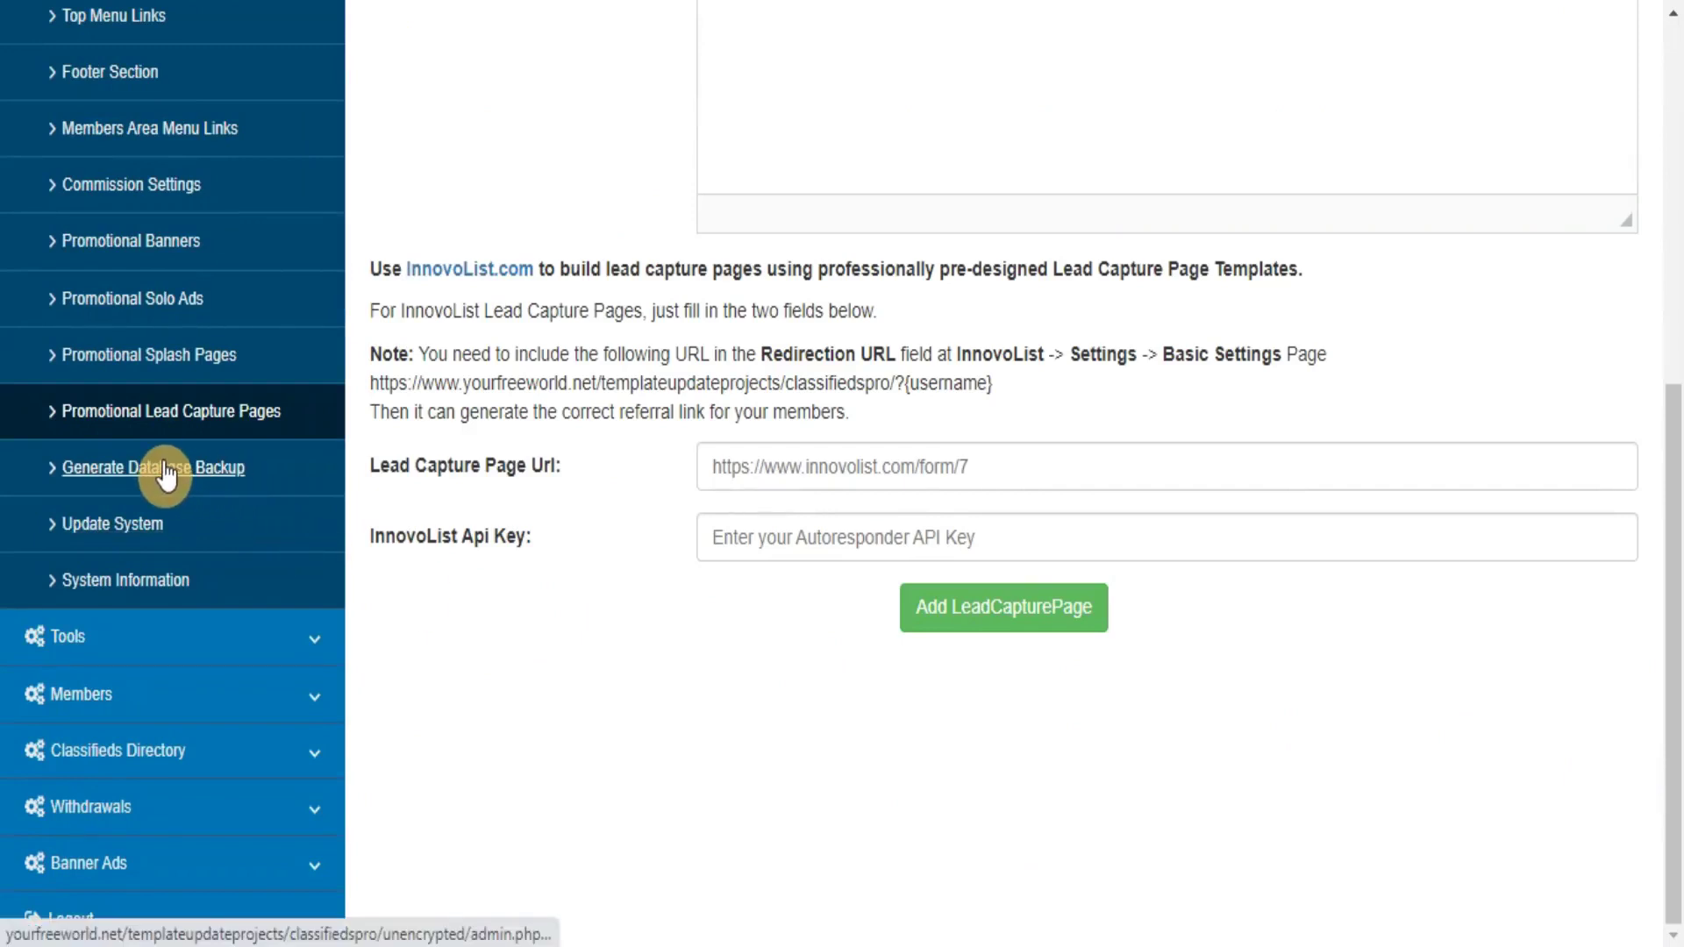
pyautogui.click(163, 474)
pyautogui.click(161, 469)
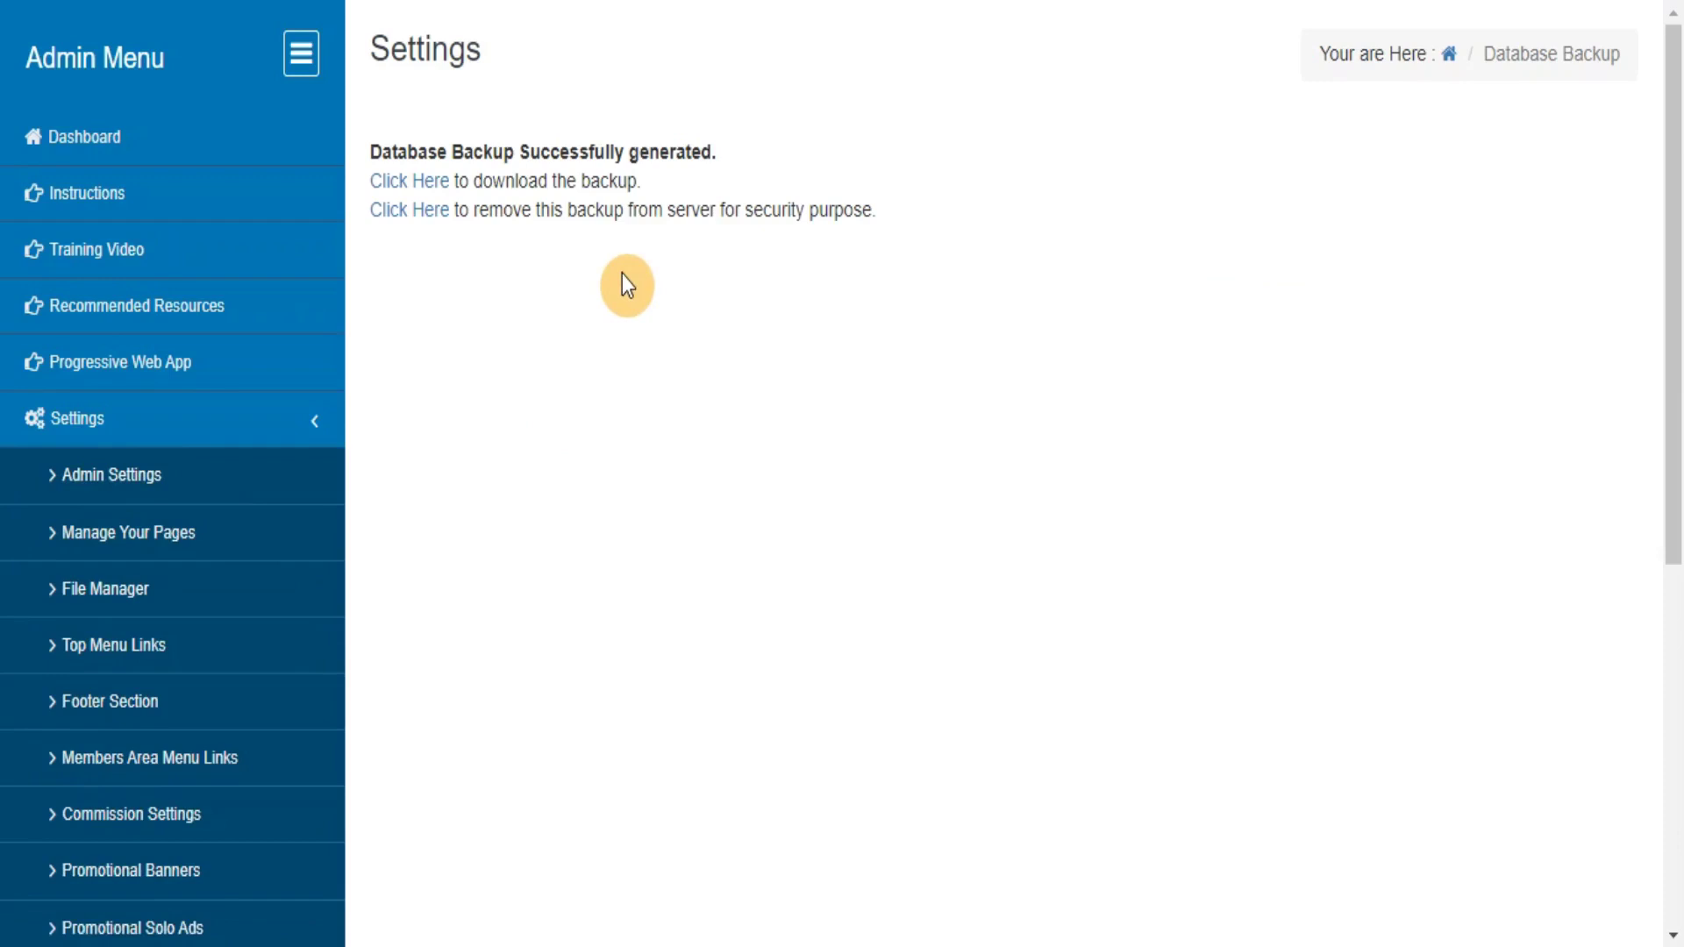
# Step: Check for available system updates and view the system information
pyautogui.moveTo(1674, 323); pyautogui.dragTo(1674, 683)
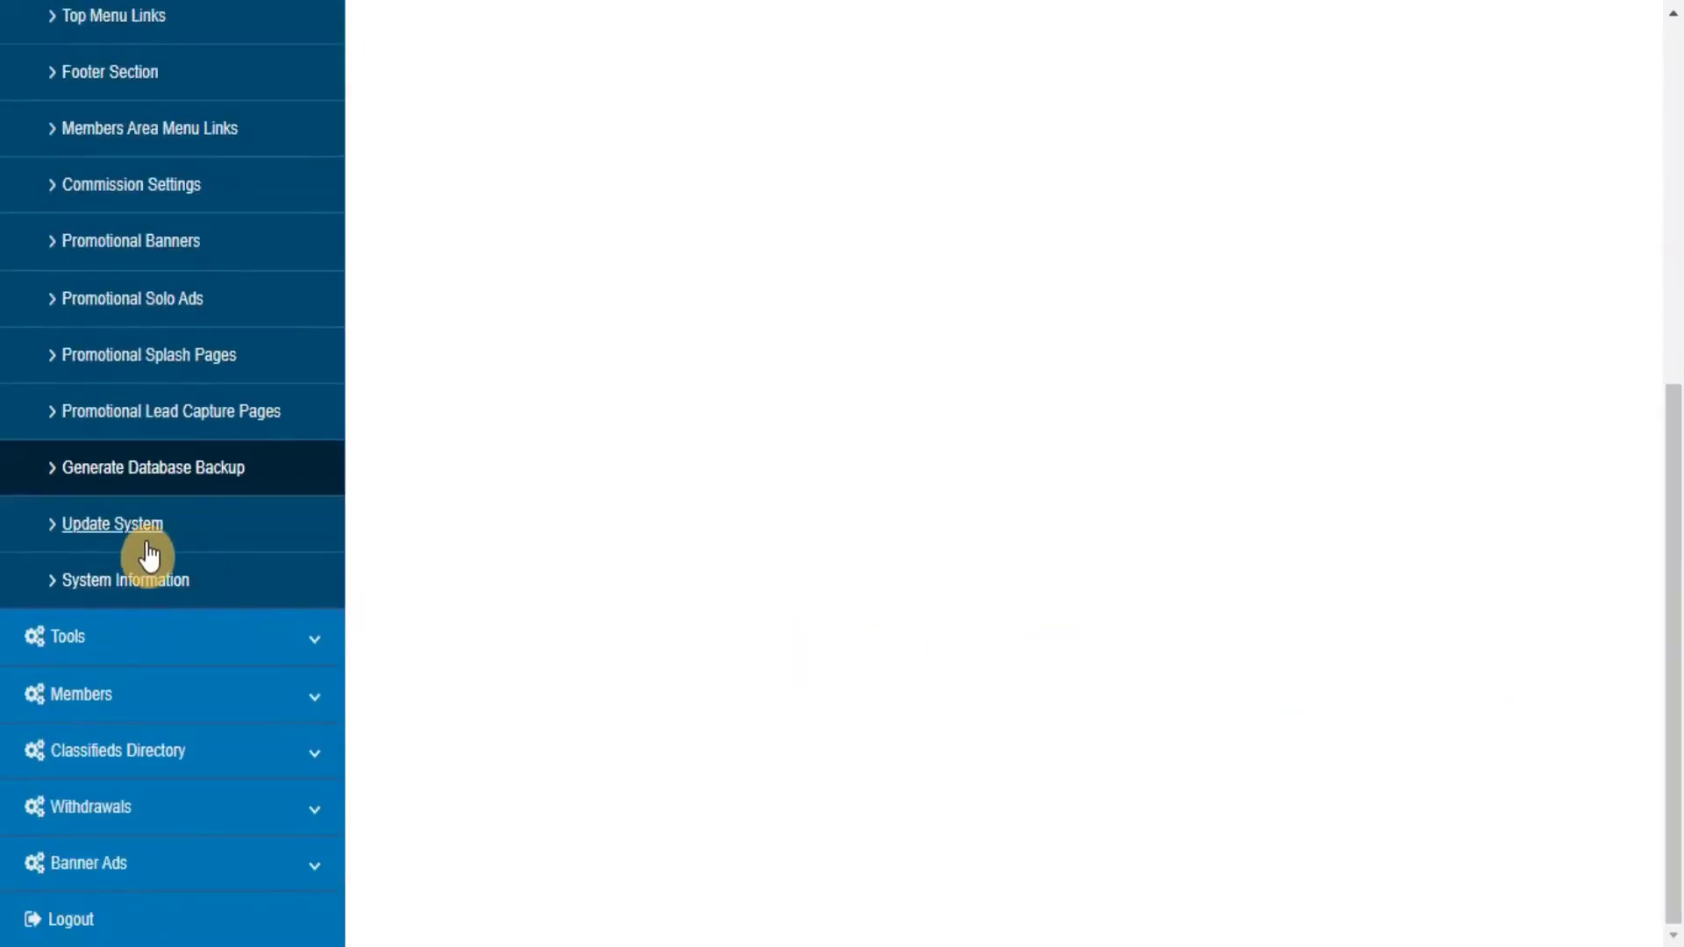
pyautogui.click(112, 524)
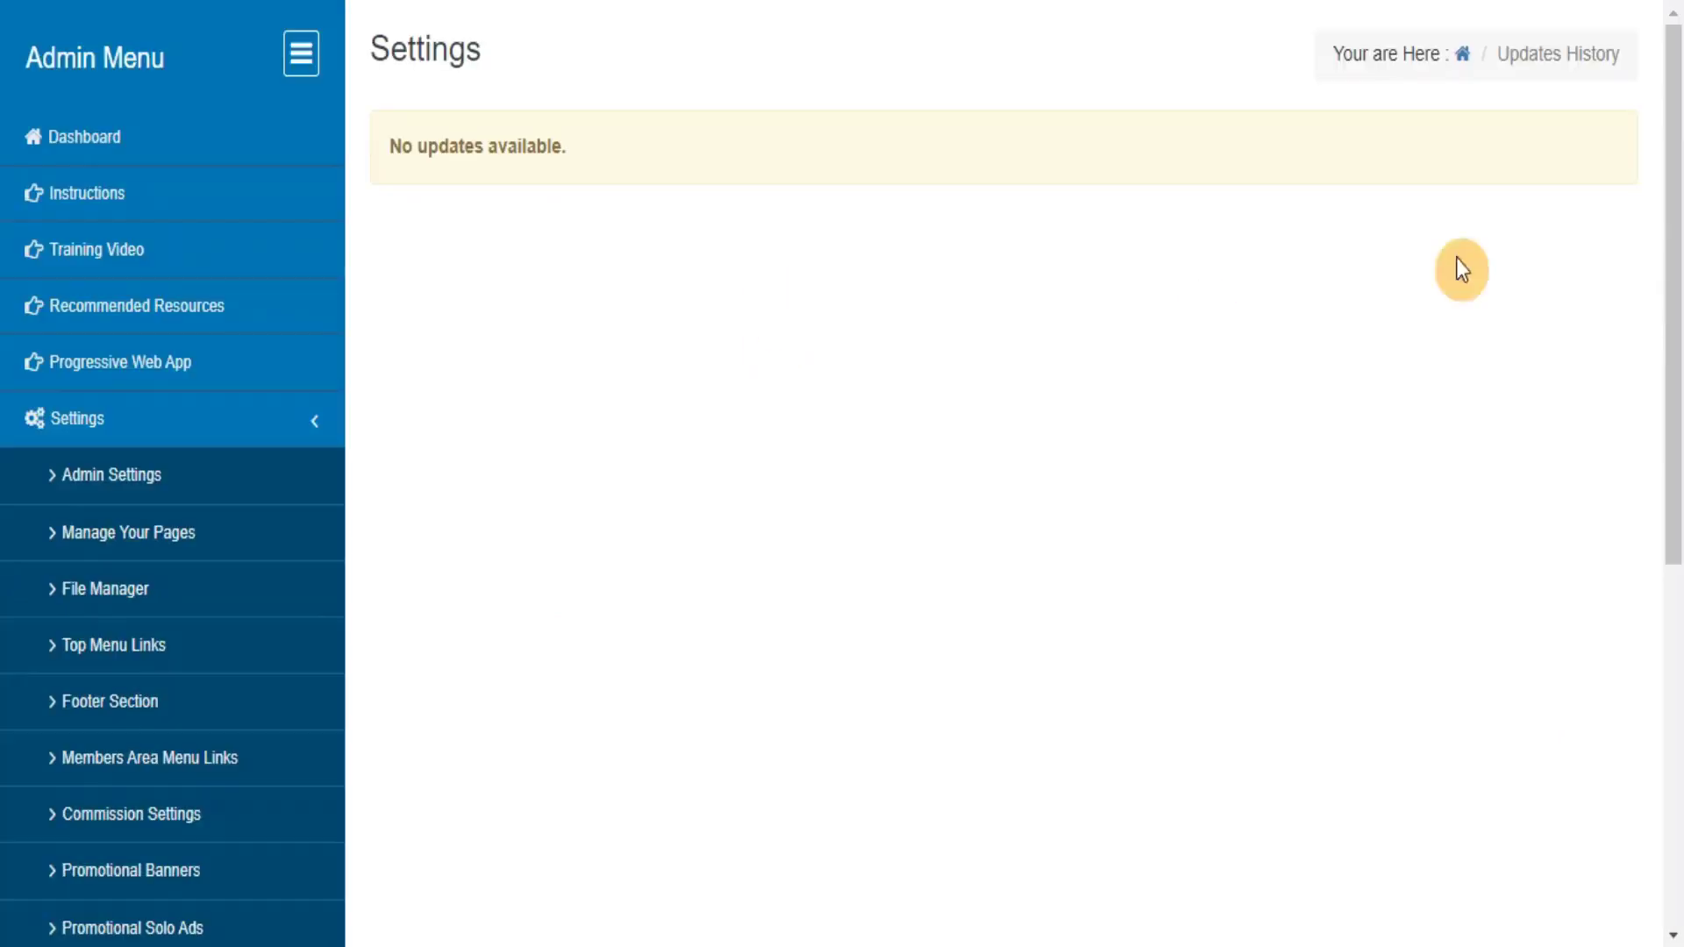
pyautogui.moveTo(1674, 280); pyautogui.dragTo(1674, 645)
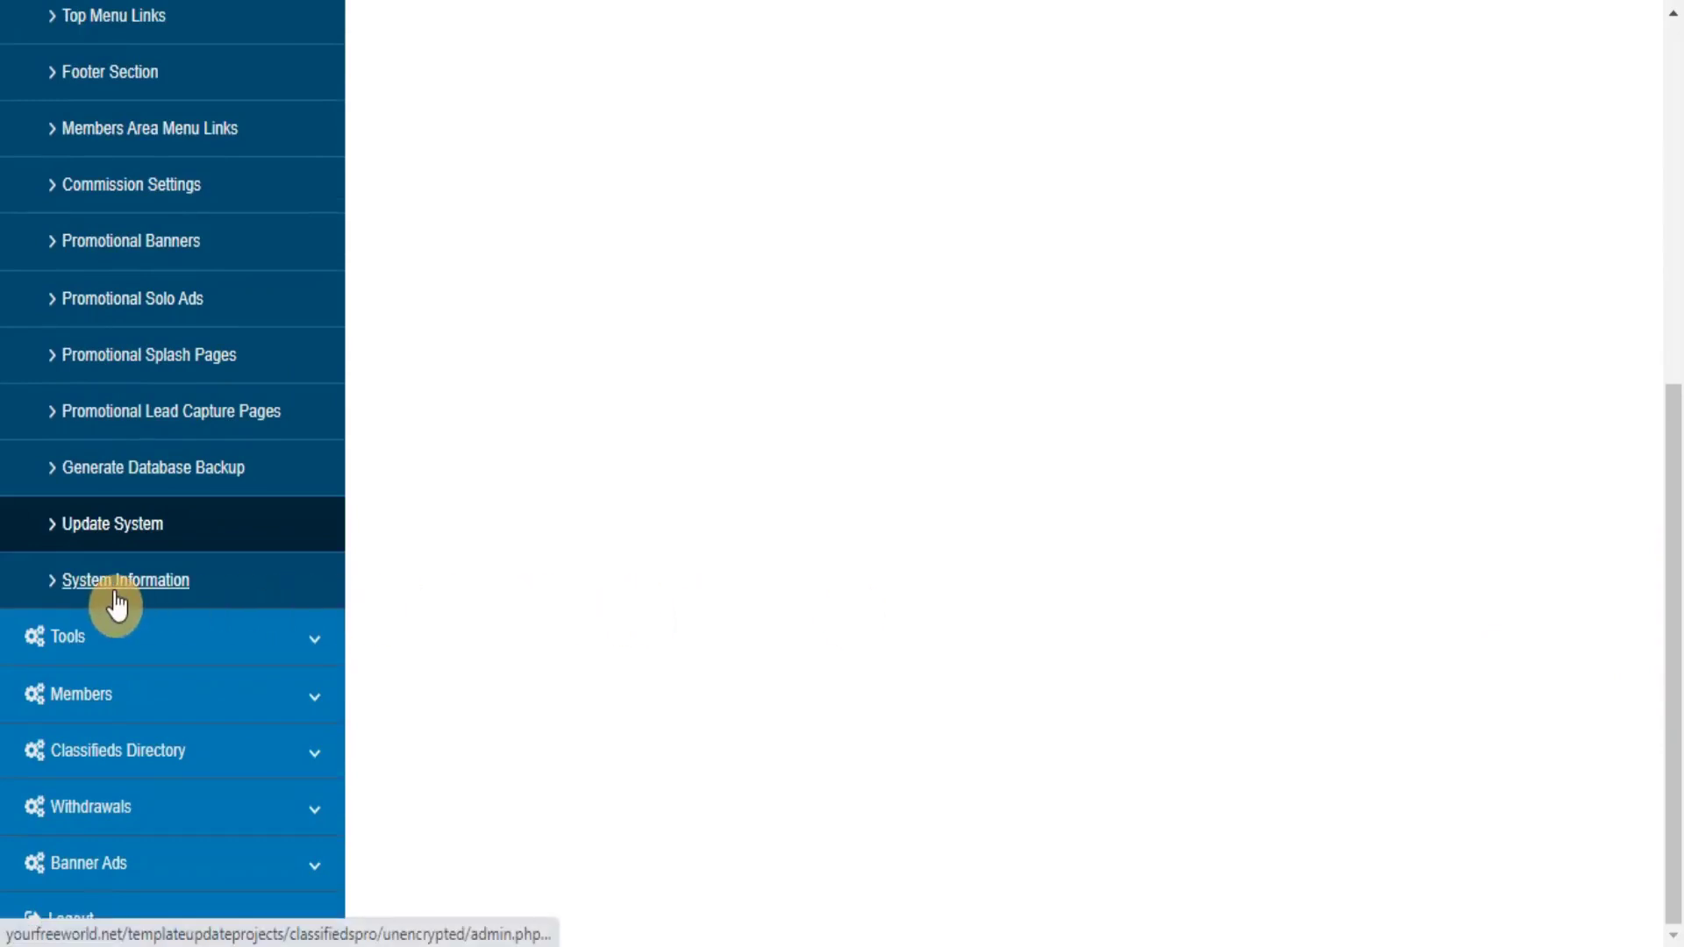
pyautogui.click(116, 597)
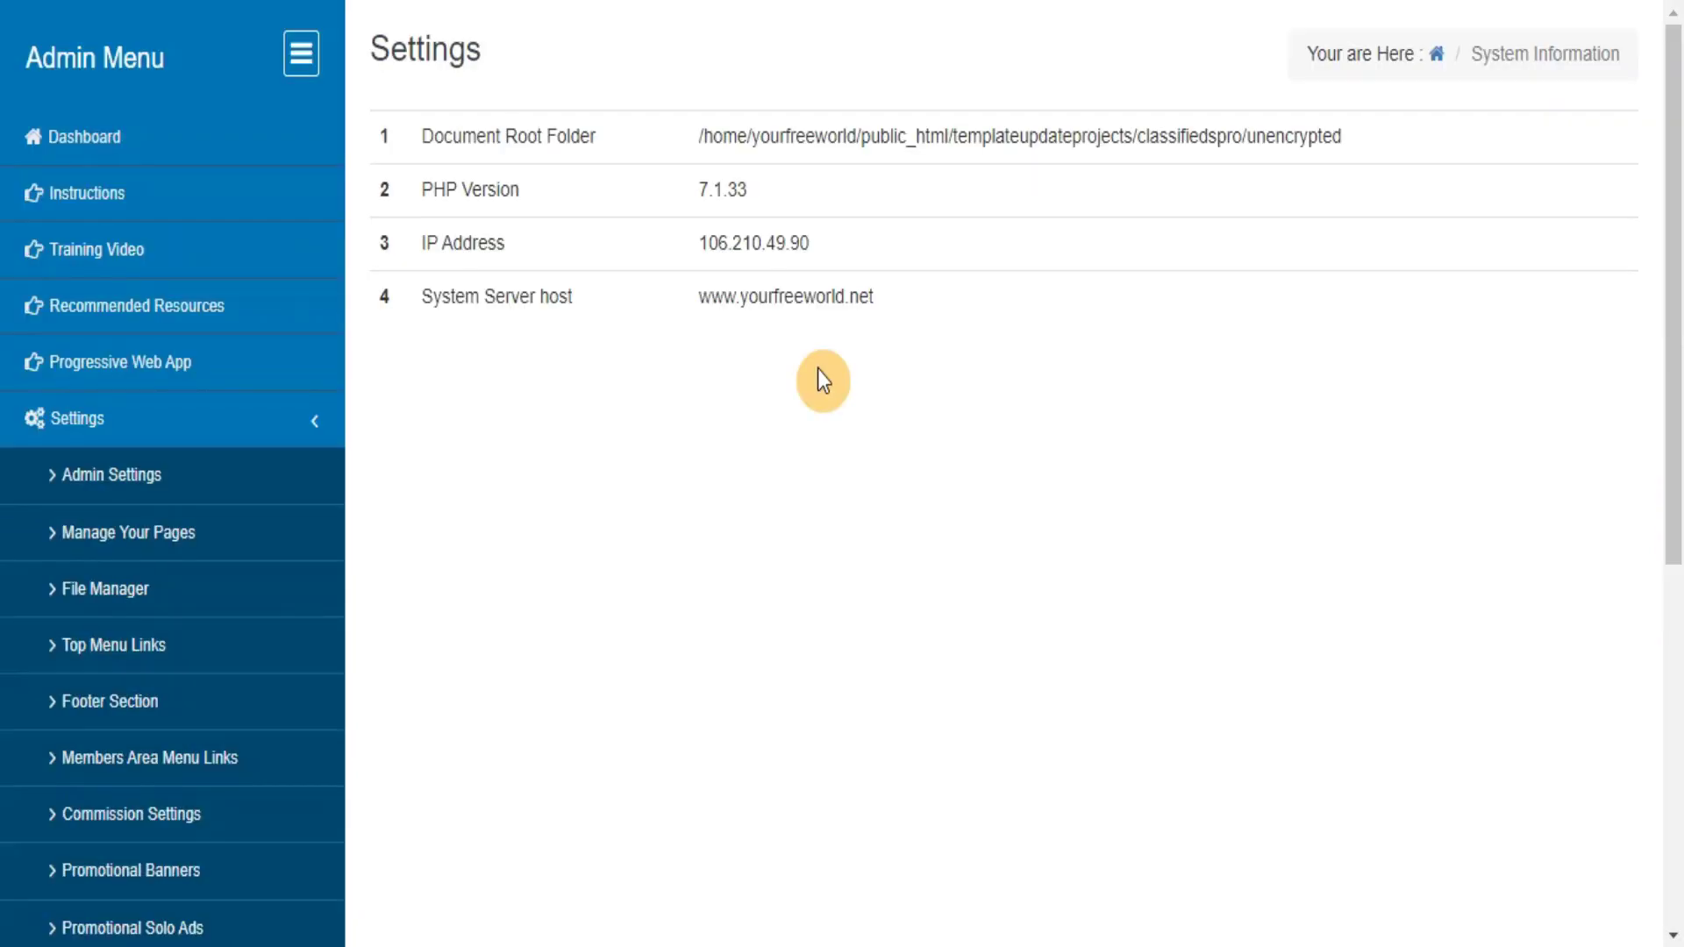
# Step: Review the setup instructions for the Marketing Tools and Send Push Notifications tools
pyautogui.moveTo(1673, 436); pyautogui.dragTo(1665, 796)
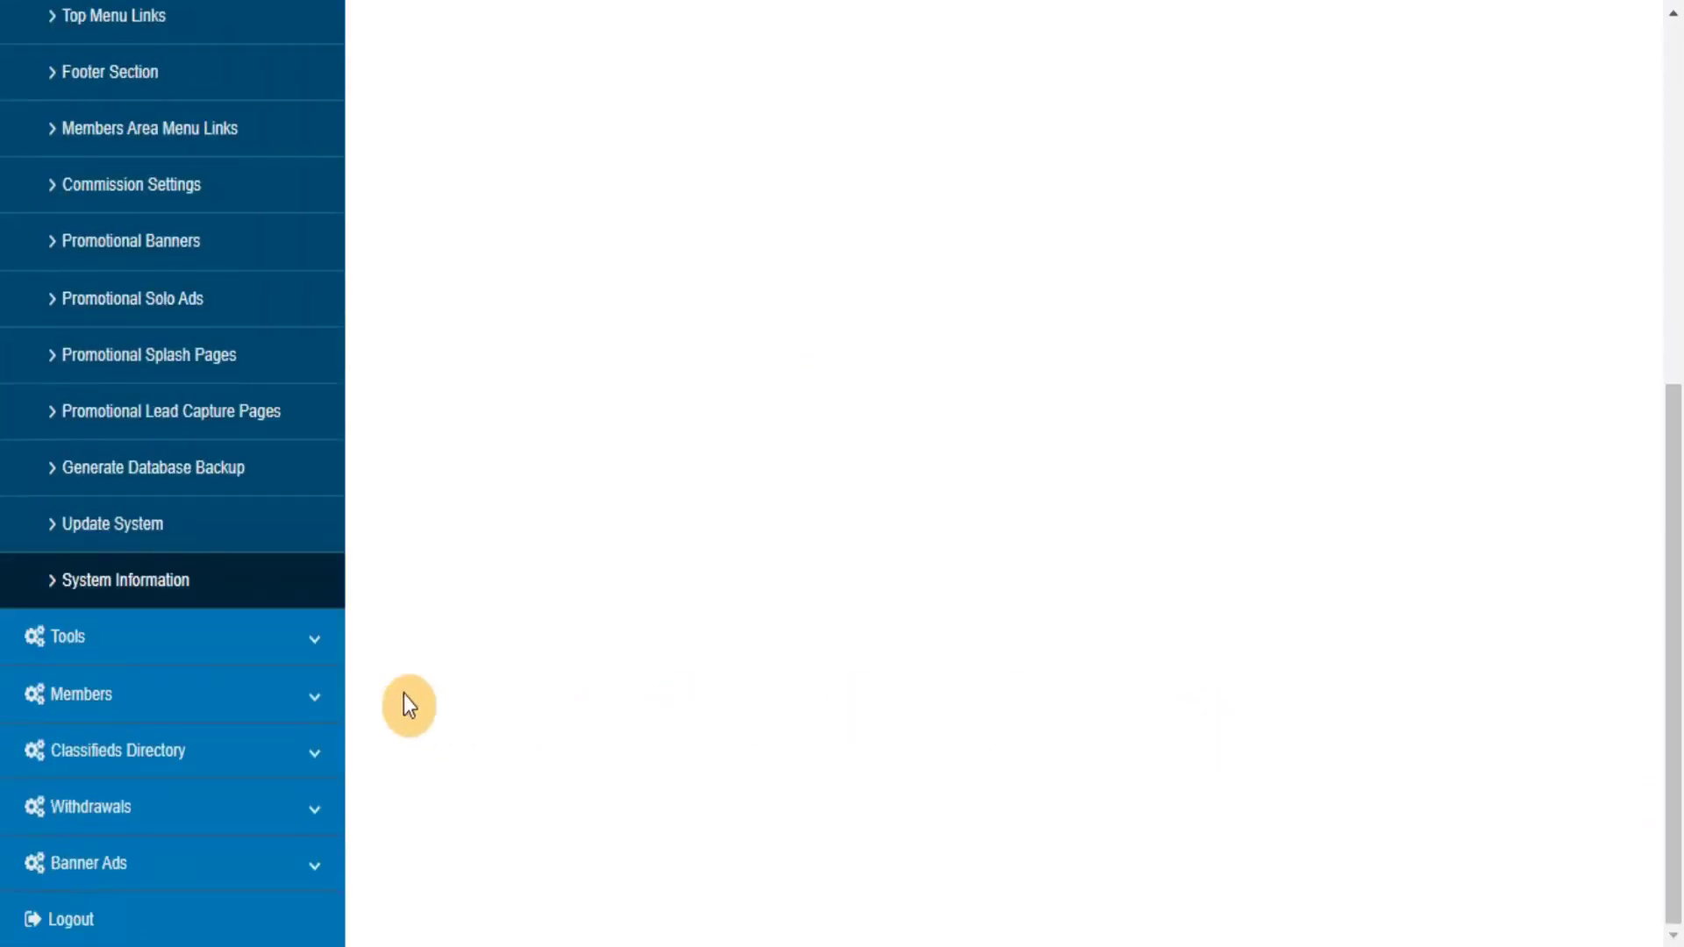
pyautogui.click(299, 658)
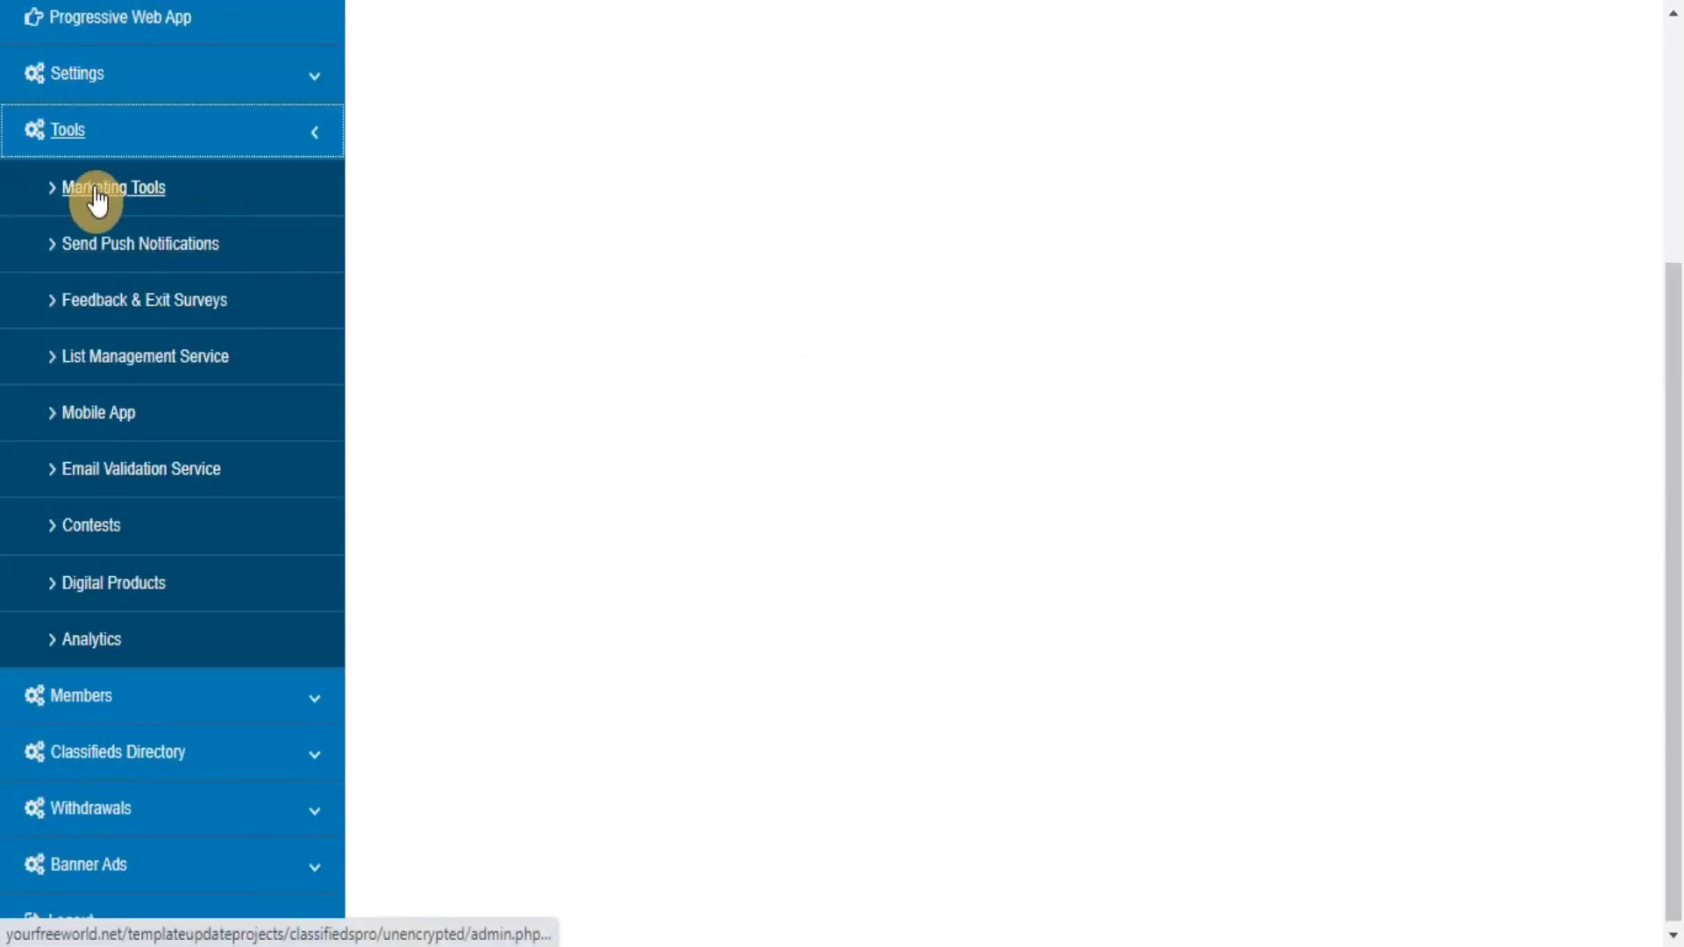
pyautogui.click(97, 189)
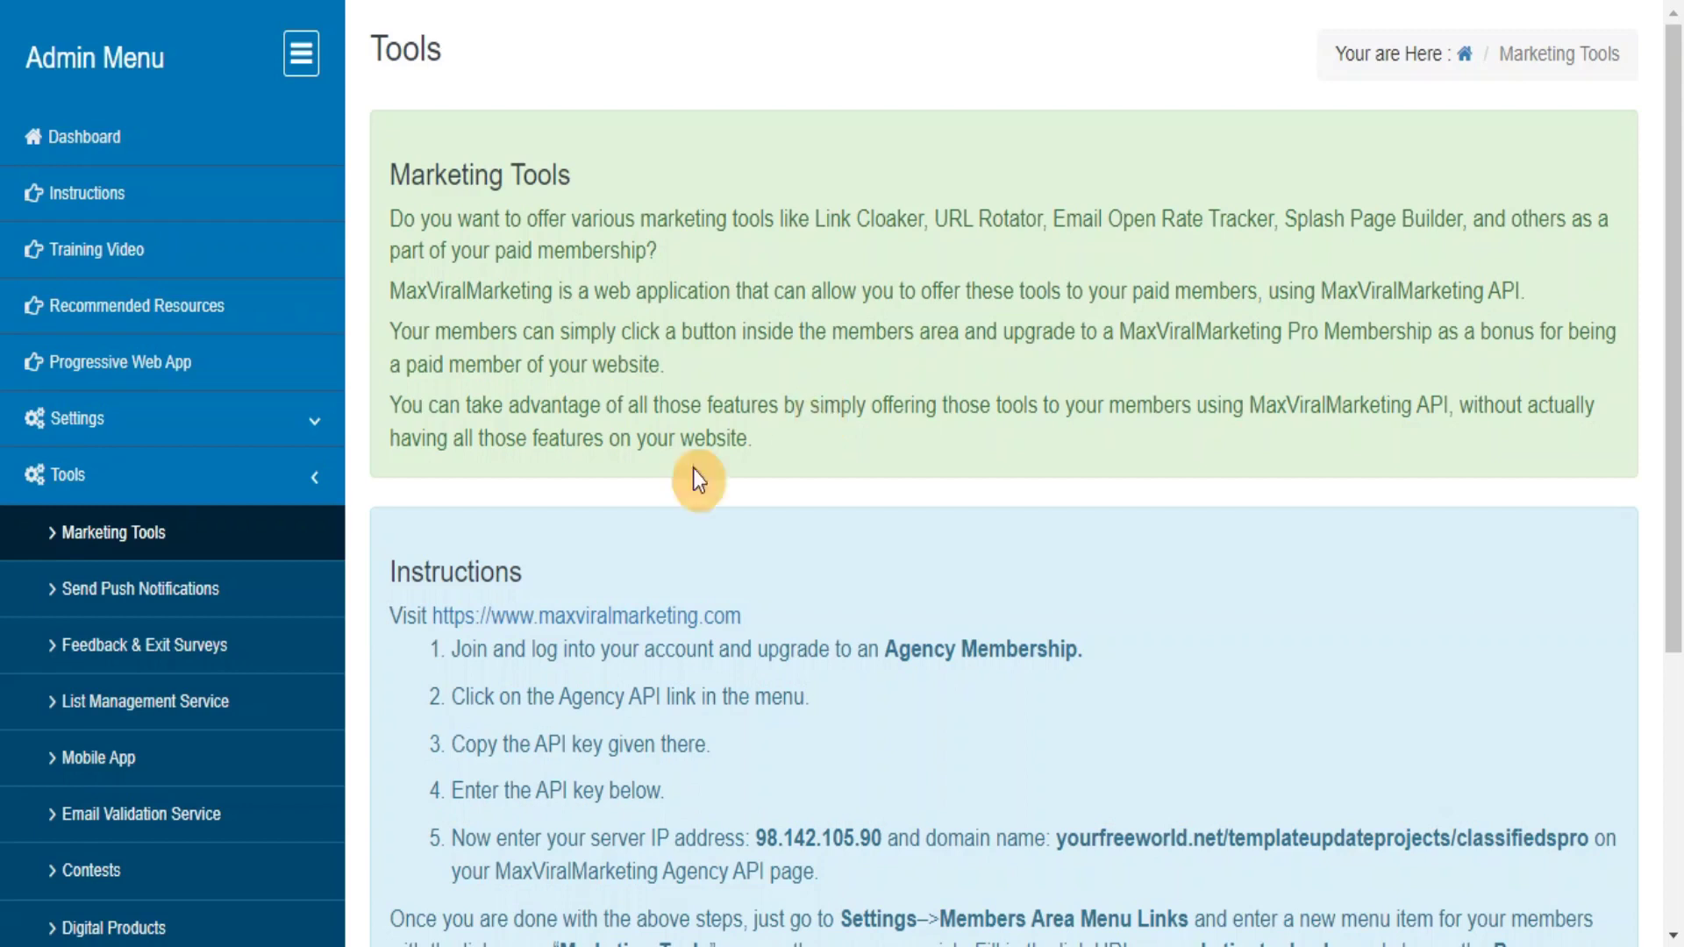
pyautogui.click(144, 600)
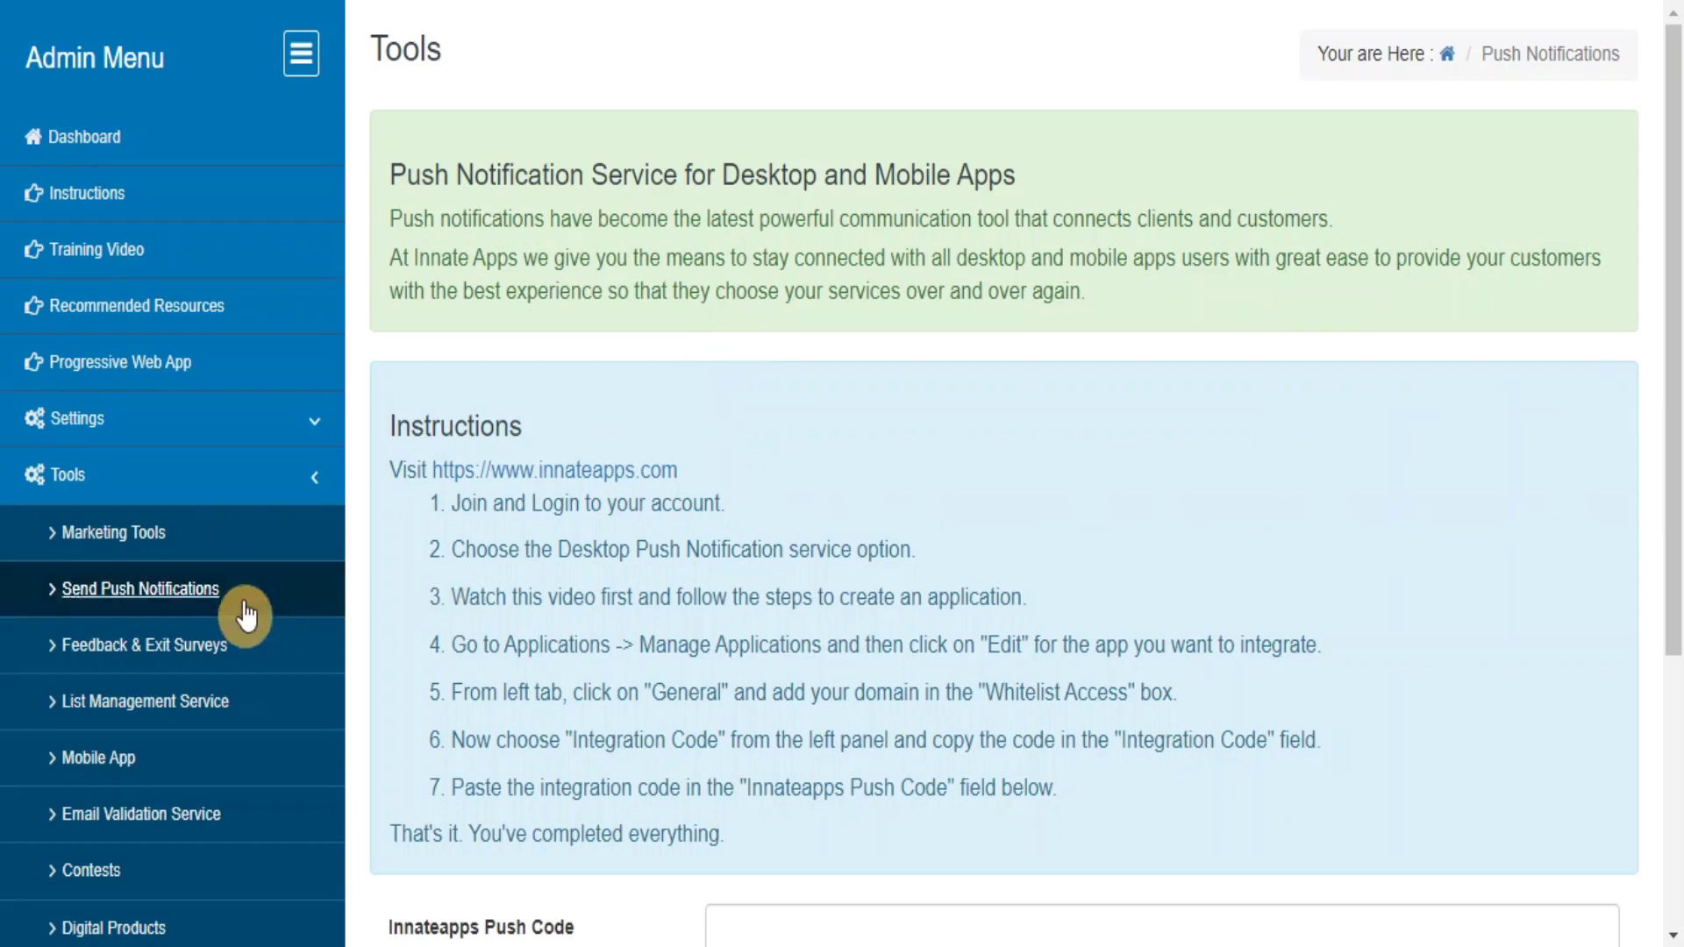
# Step: Review the setup instructions for Feedback & Exit Surveys, List Management Service and Mobile App
pyautogui.click(181, 664)
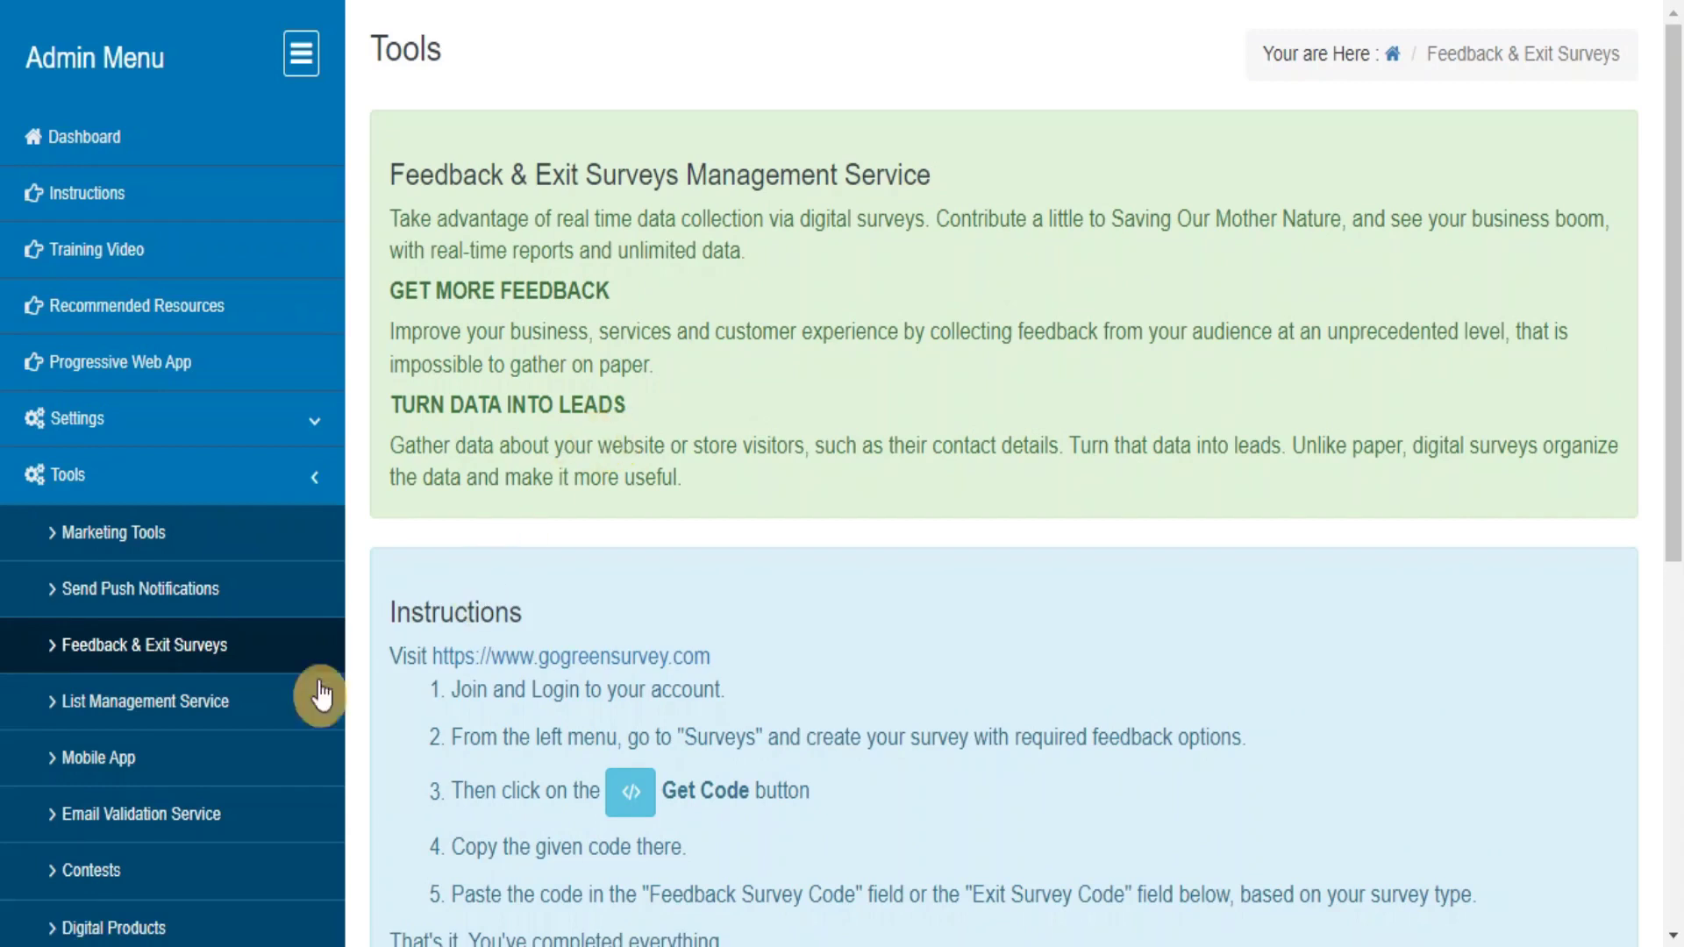
pyautogui.click(121, 711)
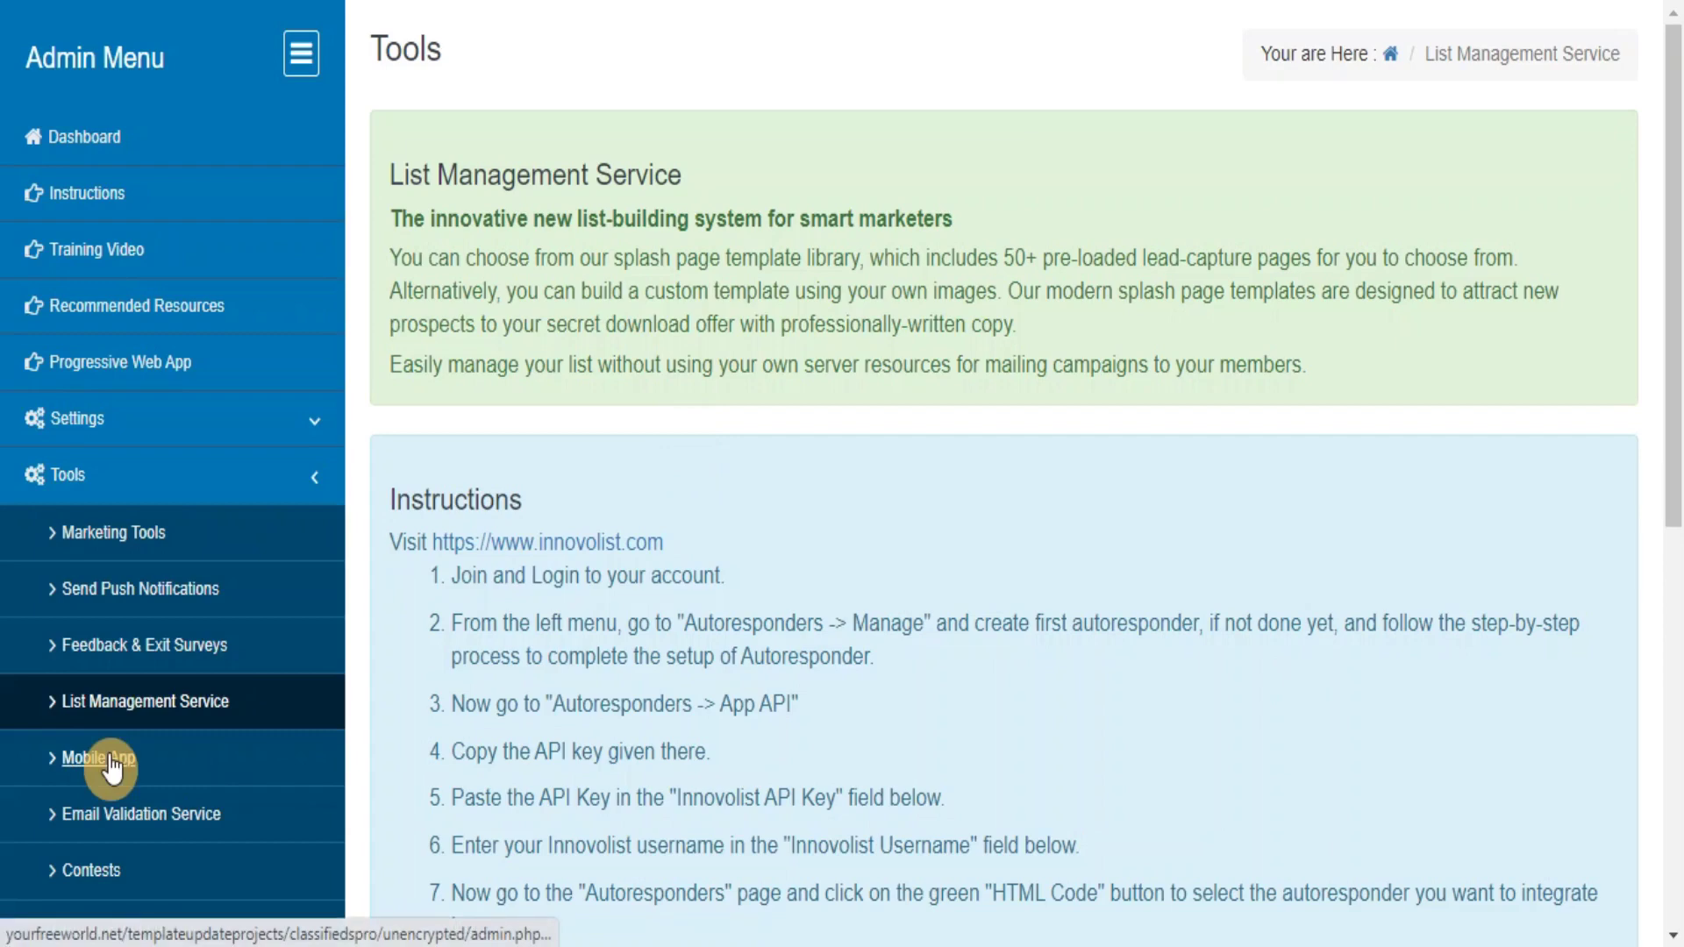
pyautogui.click(54, 764)
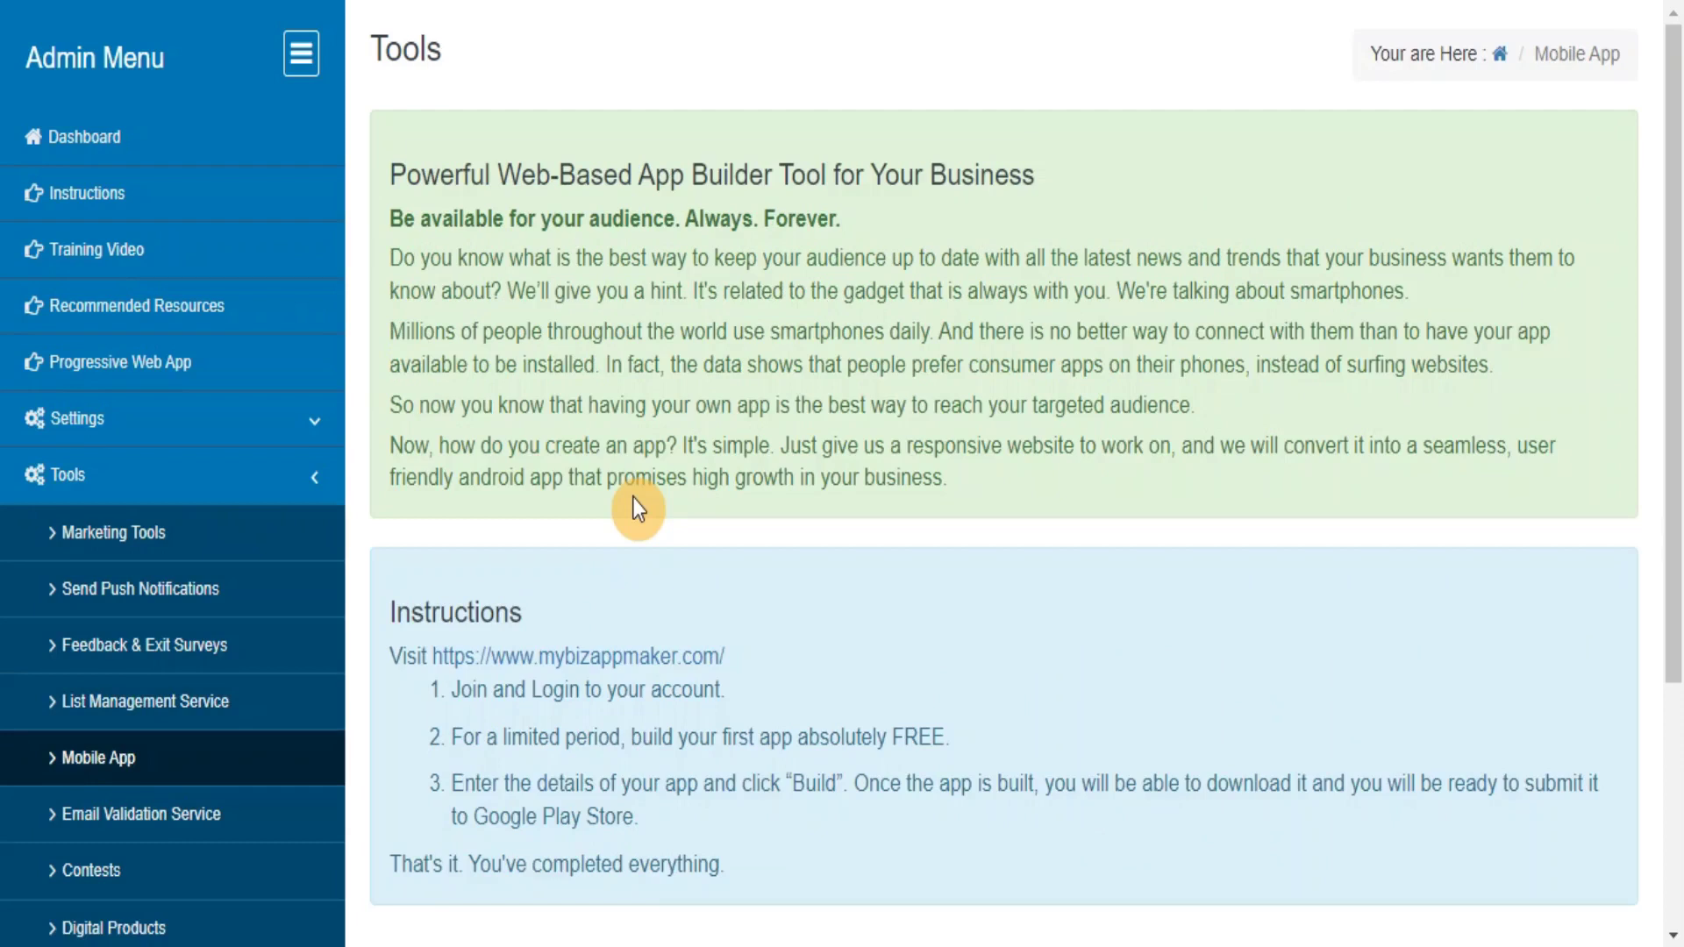
# Step: Review the Email Validation Service, Contests, Digital Products and Analytics tool pages
pyautogui.click(136, 821)
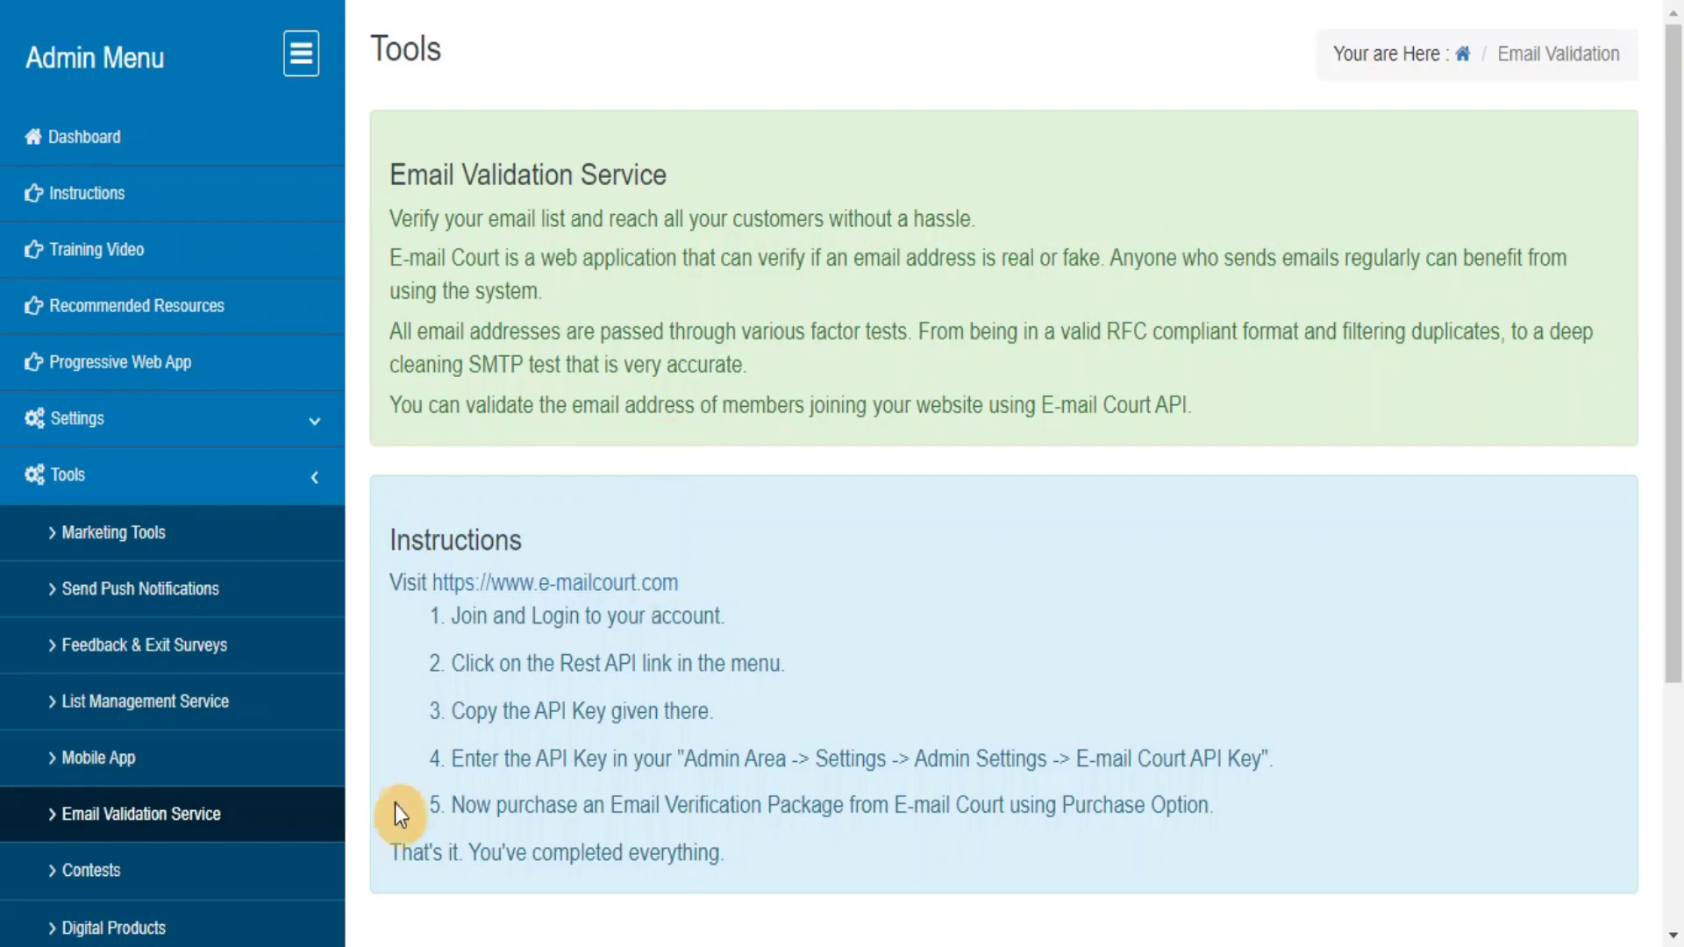
pyautogui.click(77, 872)
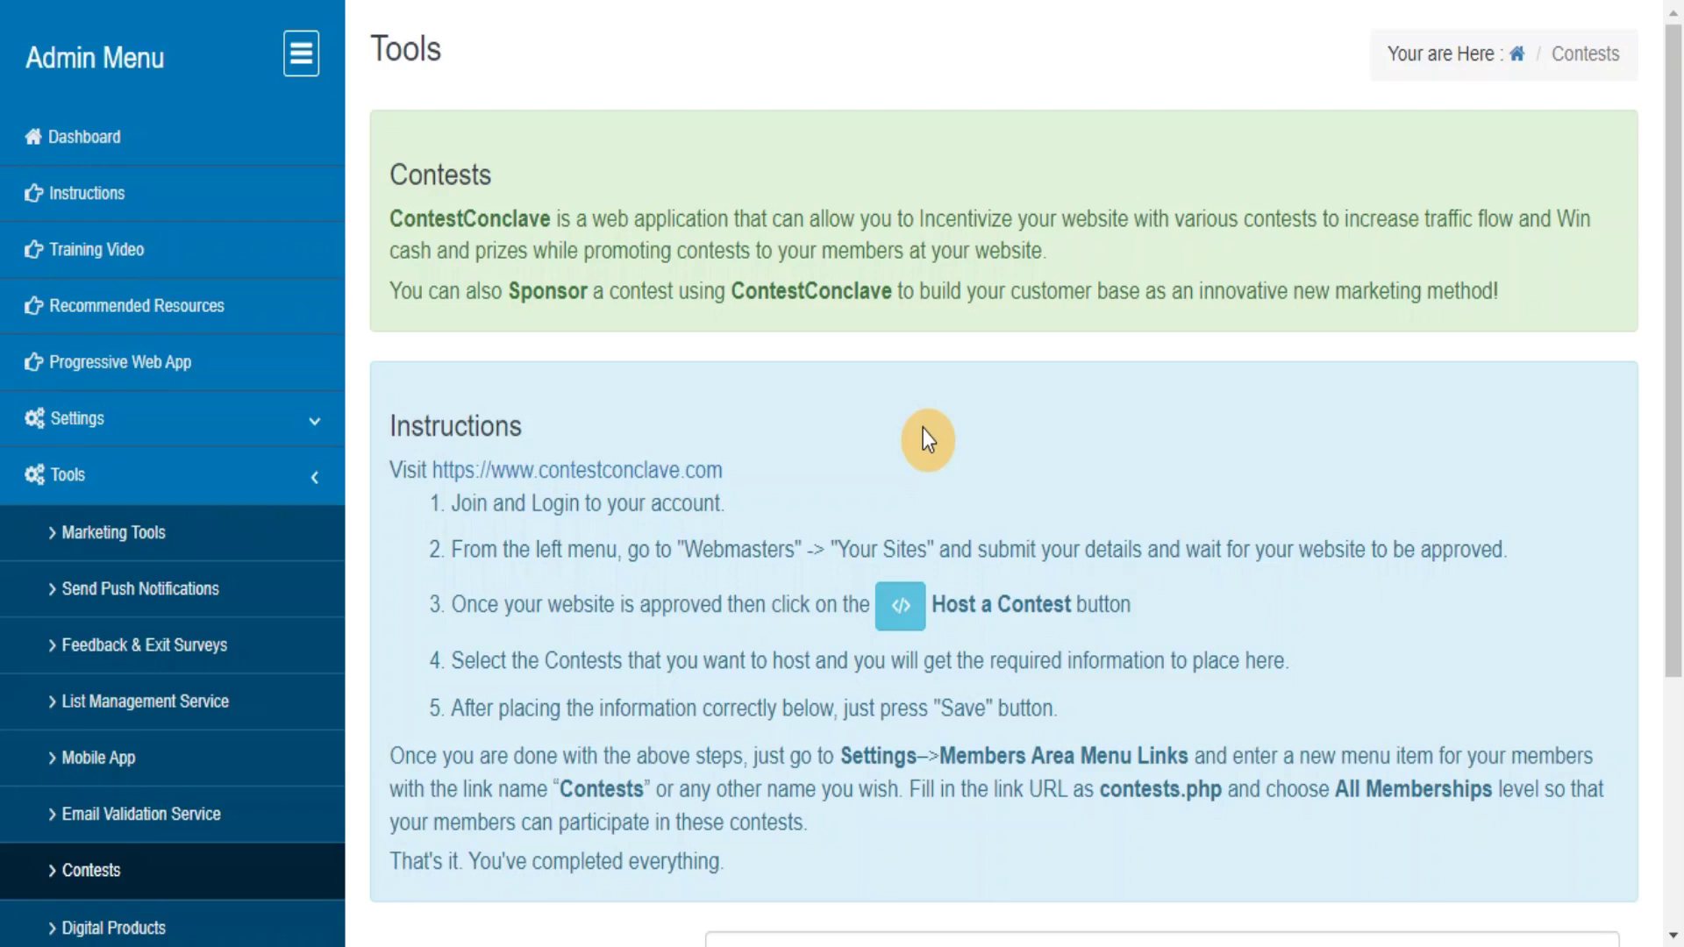
pyautogui.click(91, 930)
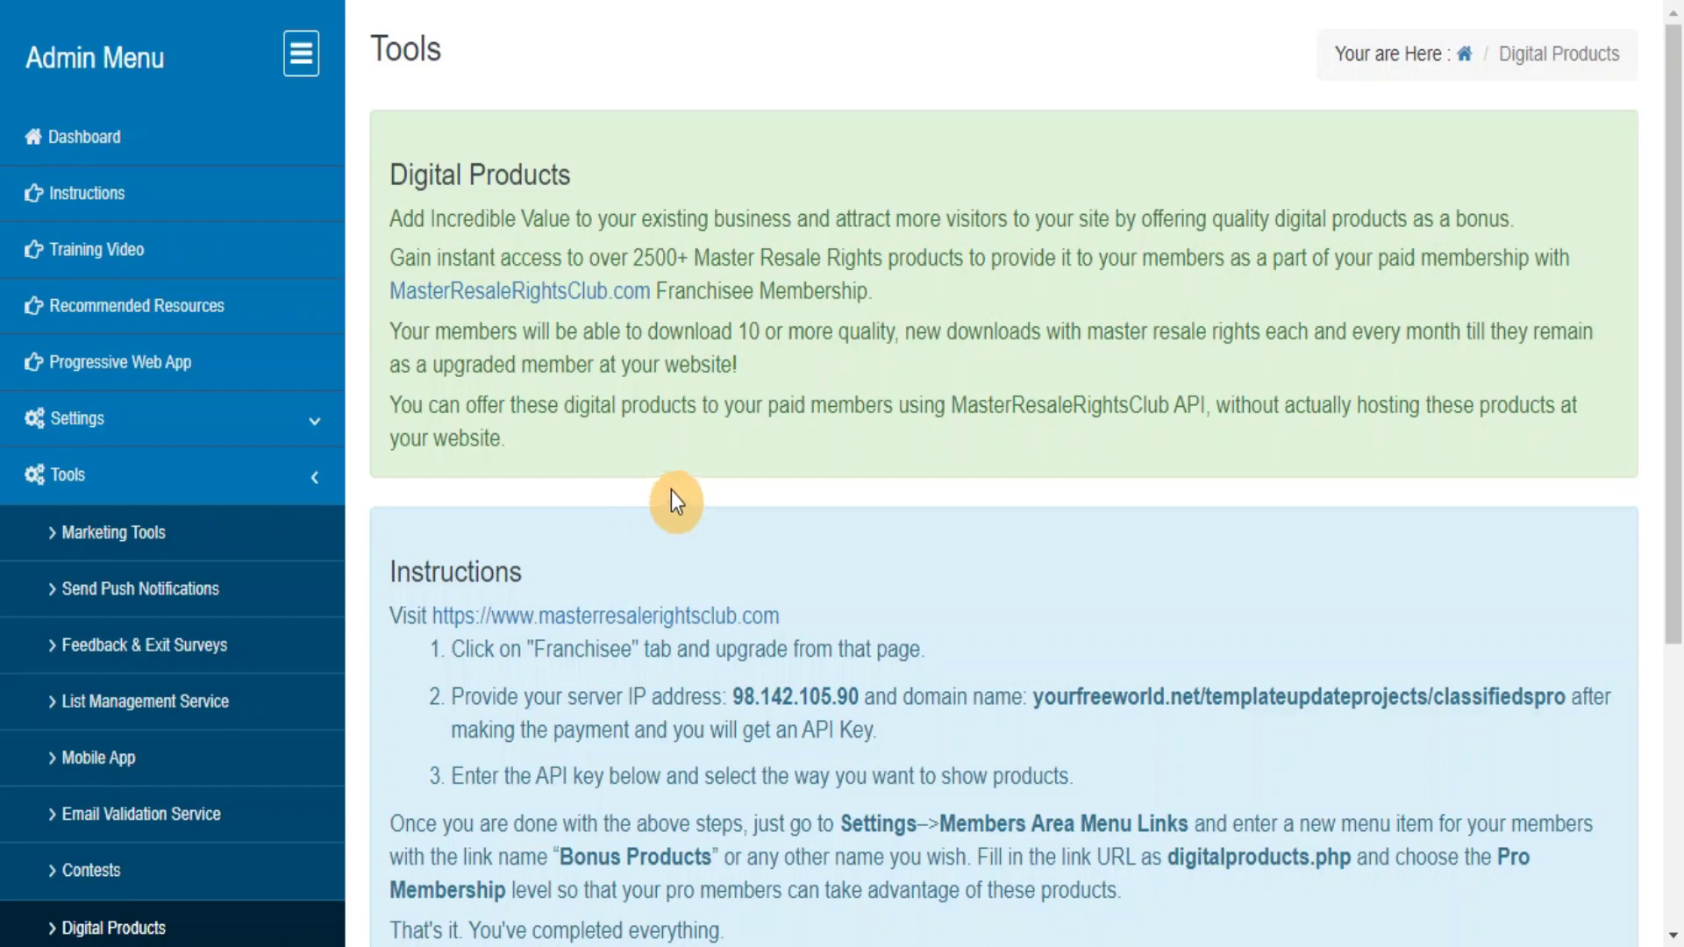
pyautogui.moveTo(1671, 421); pyautogui.dragTo(1665, 702)
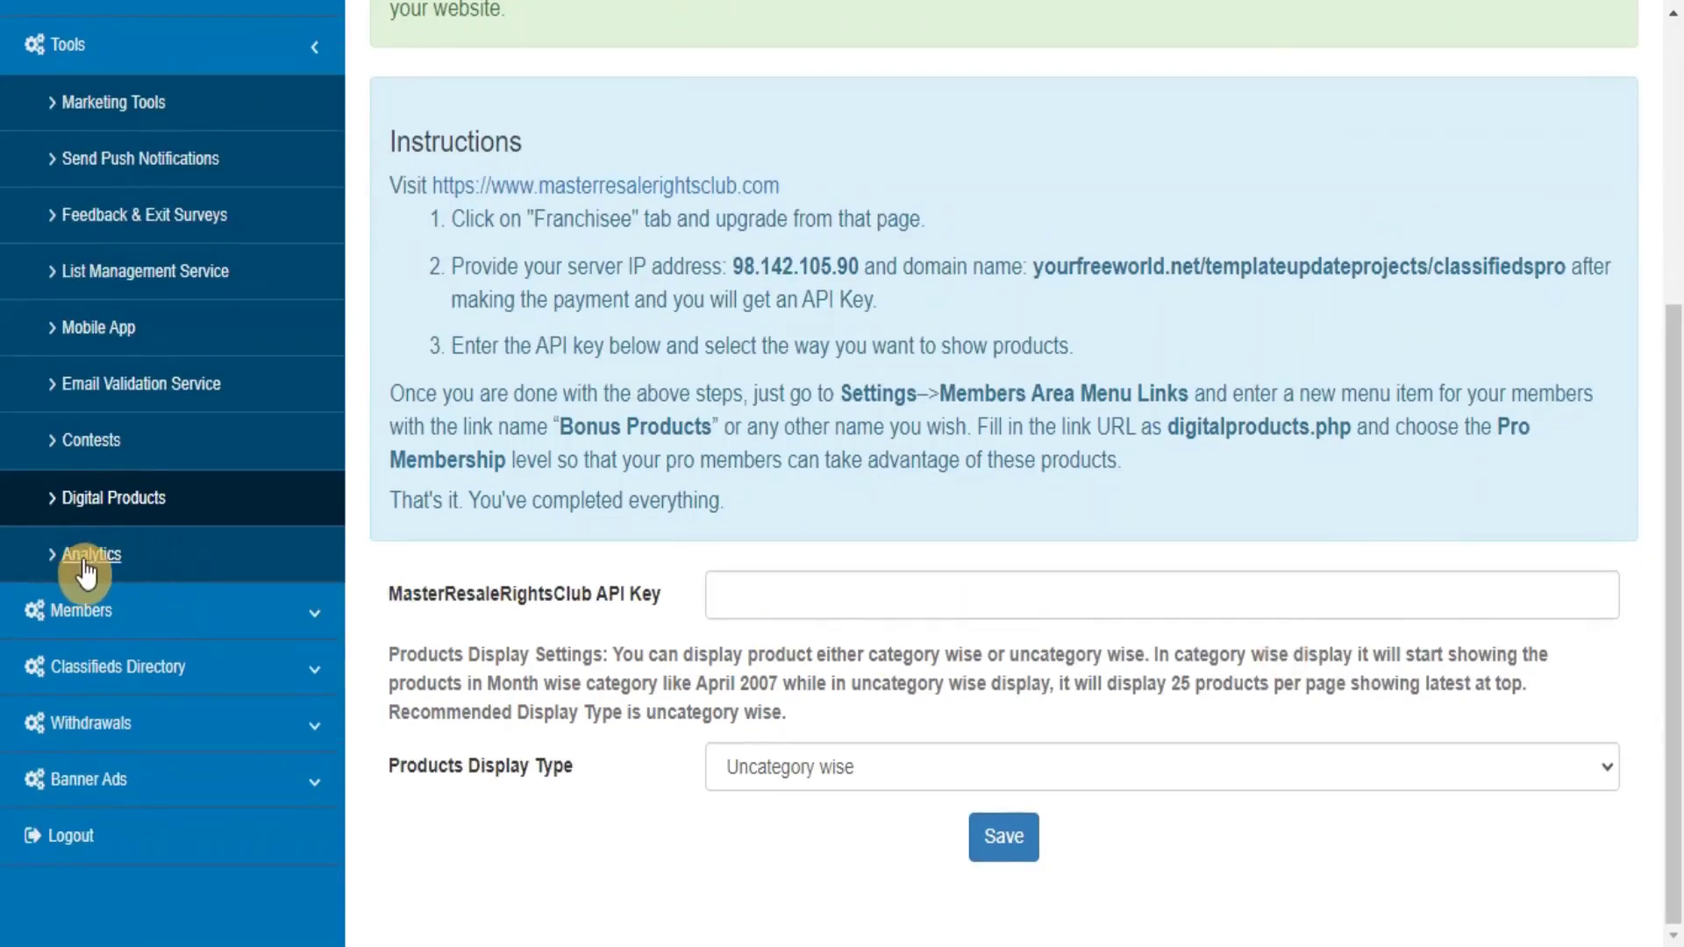
pyautogui.click(88, 561)
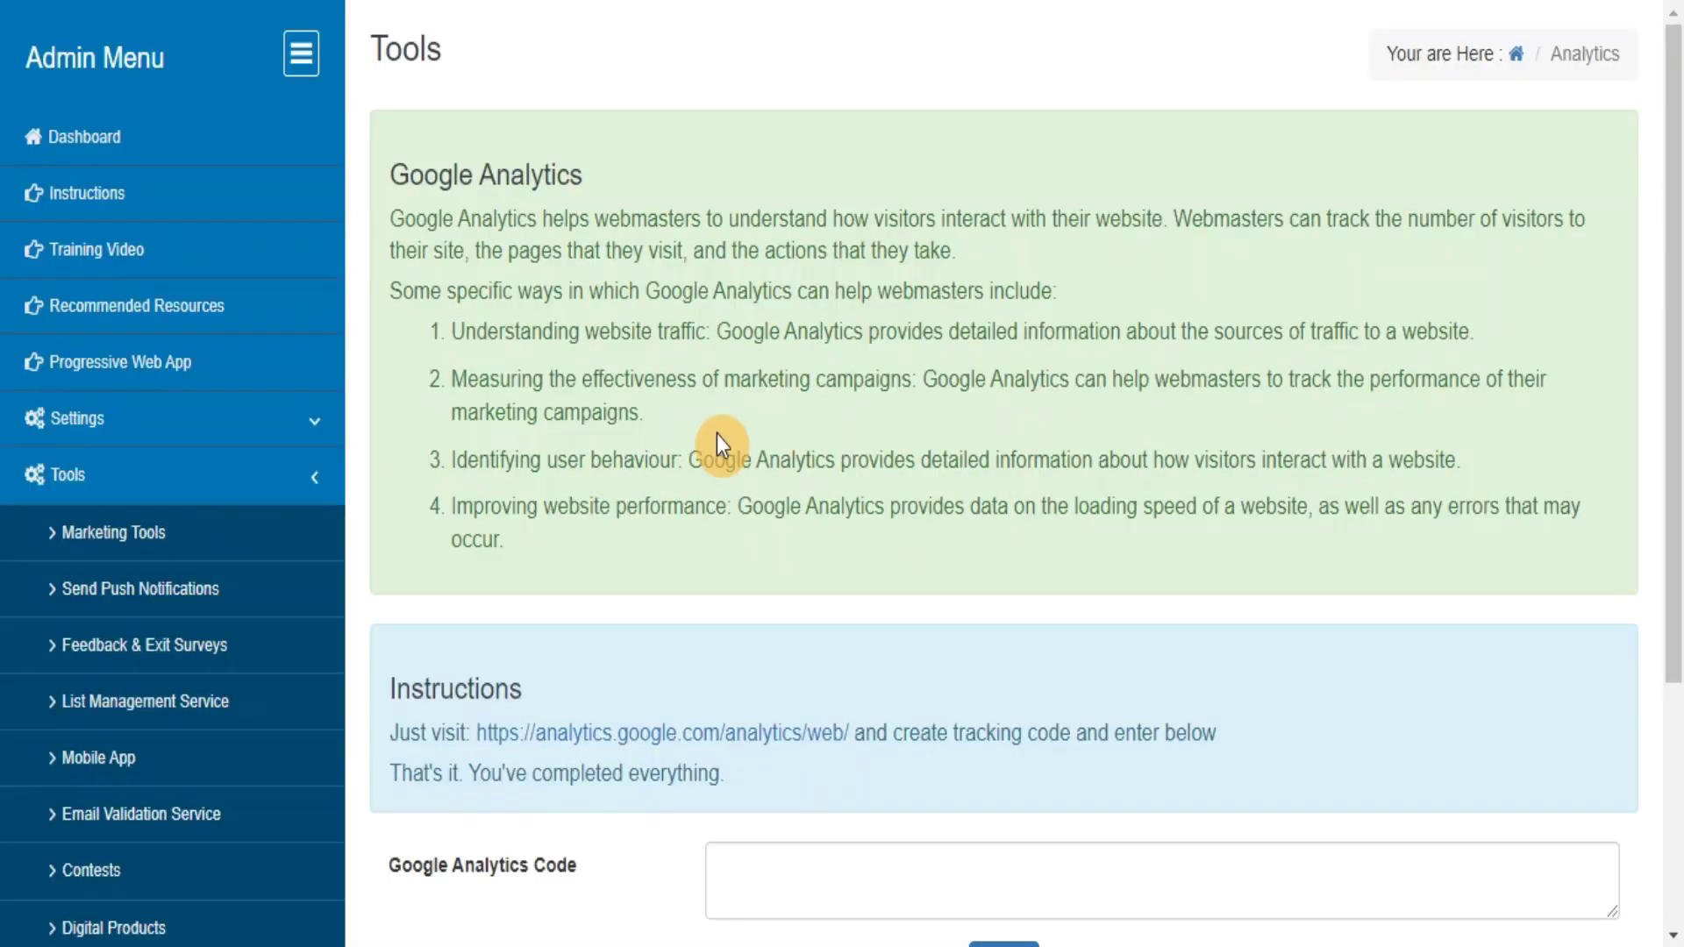
# Step: Go to the Members section and view the complete members list
pyautogui.moveTo(1673, 439); pyautogui.dragTo(1673, 676)
pyautogui.click(317, 702)
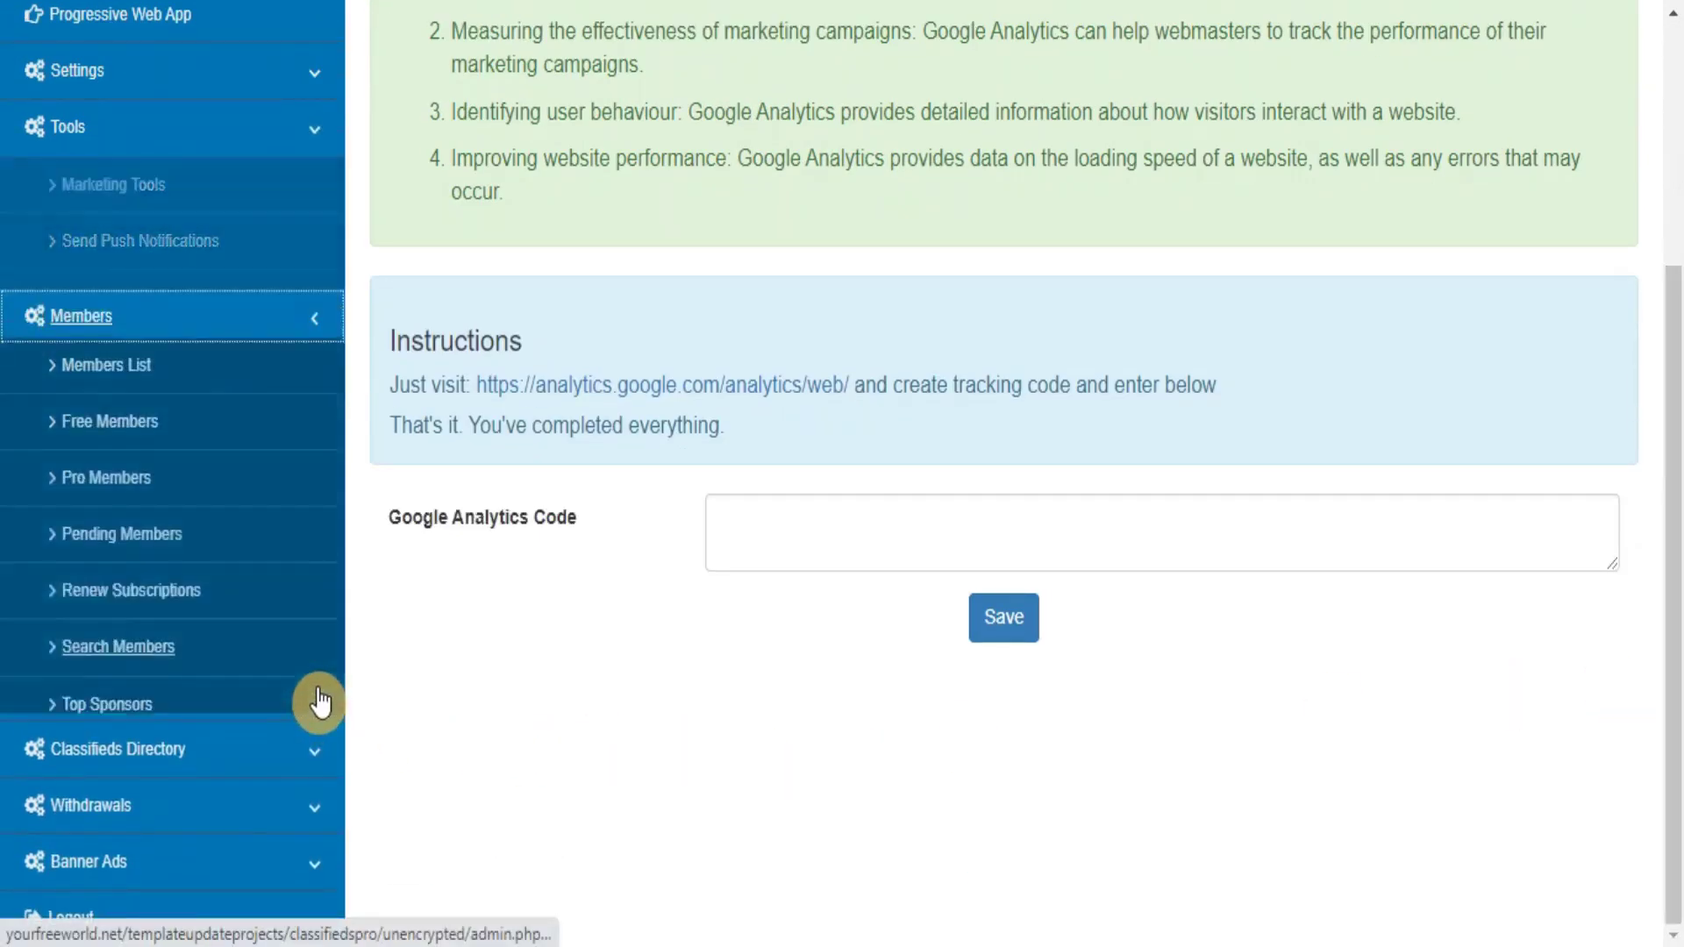
pyautogui.click(126, 242)
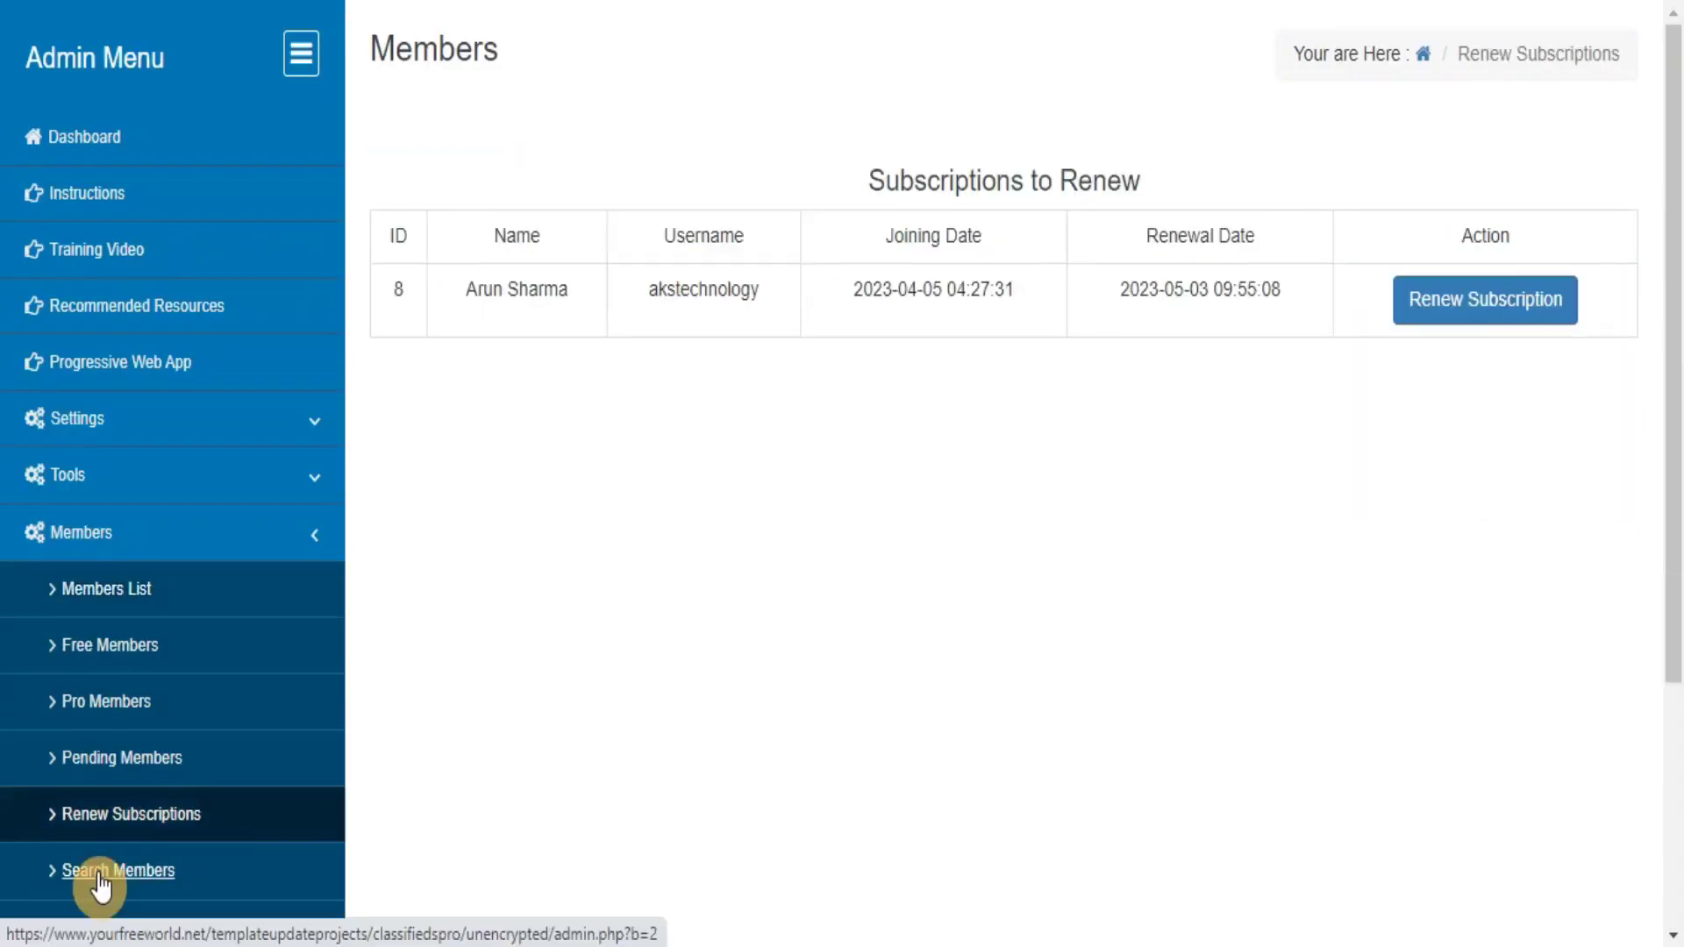
pyautogui.click(101, 877)
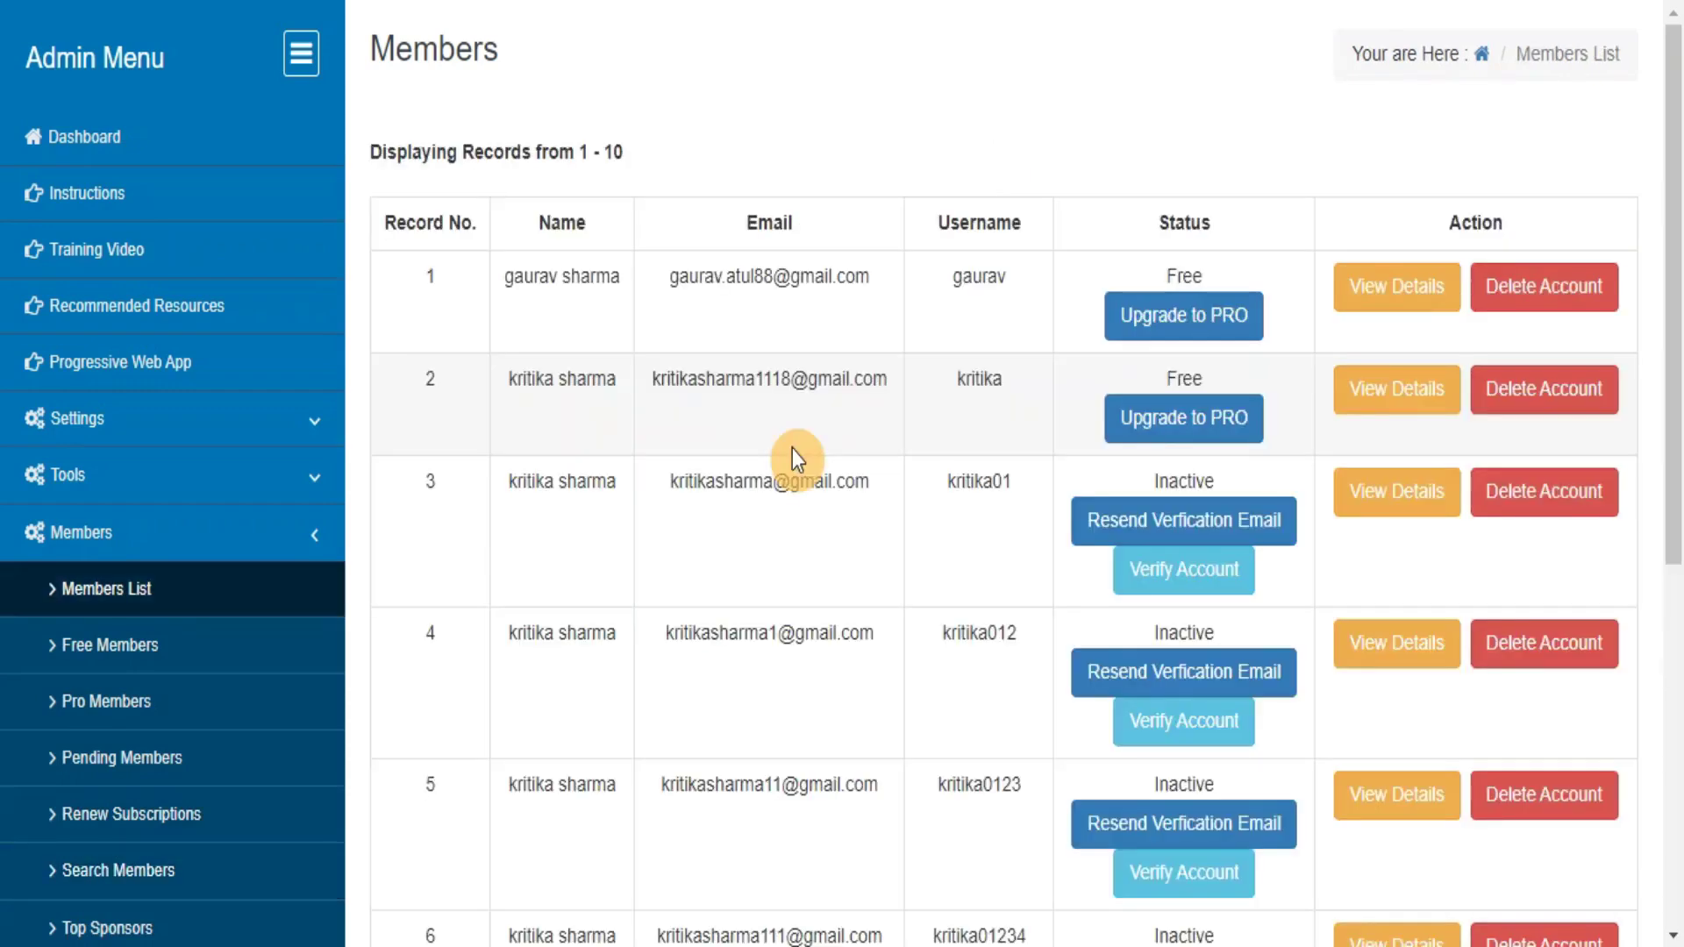
# Step: View the free, pro and pending member lists
pyautogui.click(87, 662)
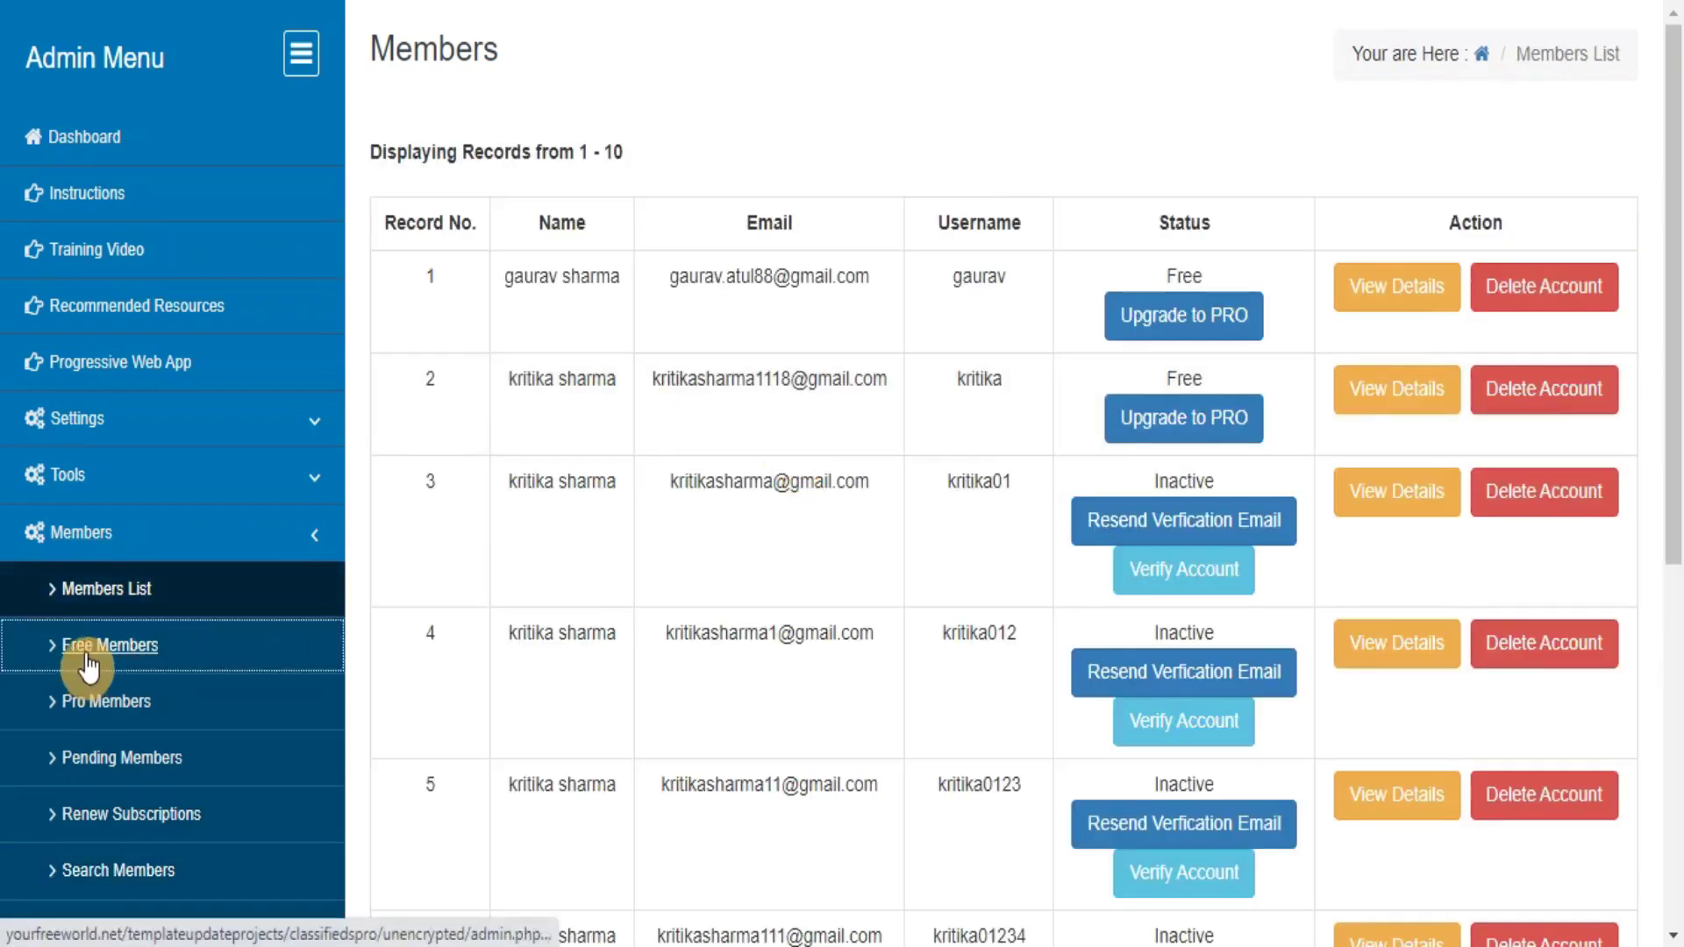
pyautogui.click(111, 701)
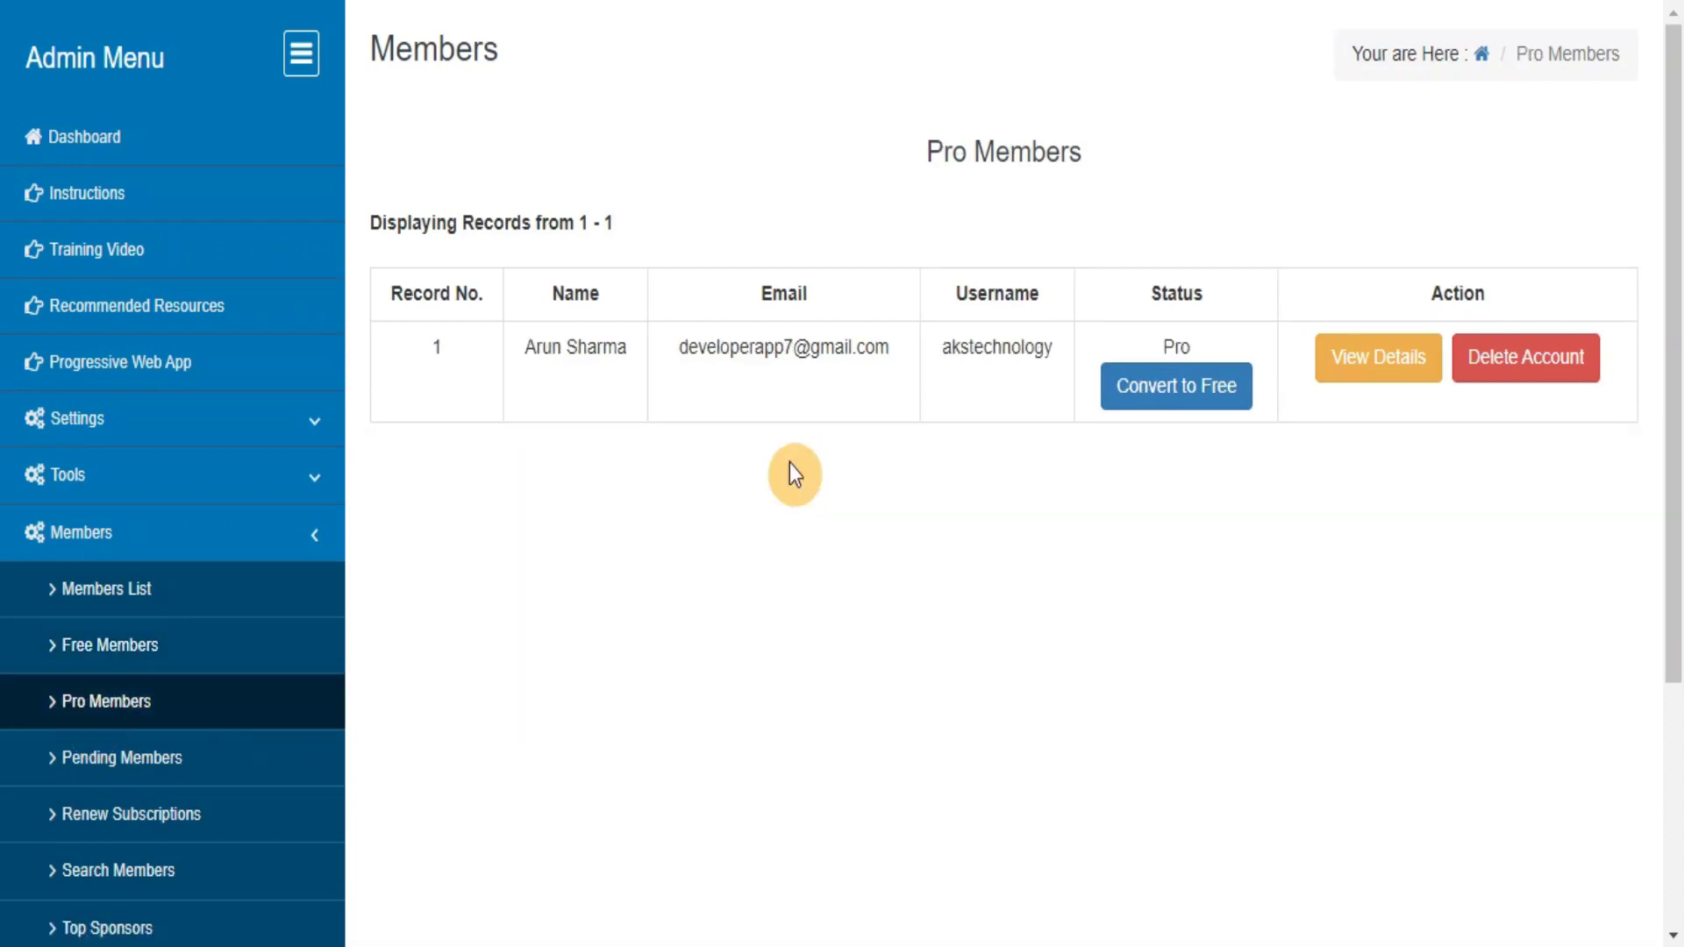
pyautogui.click(88, 763)
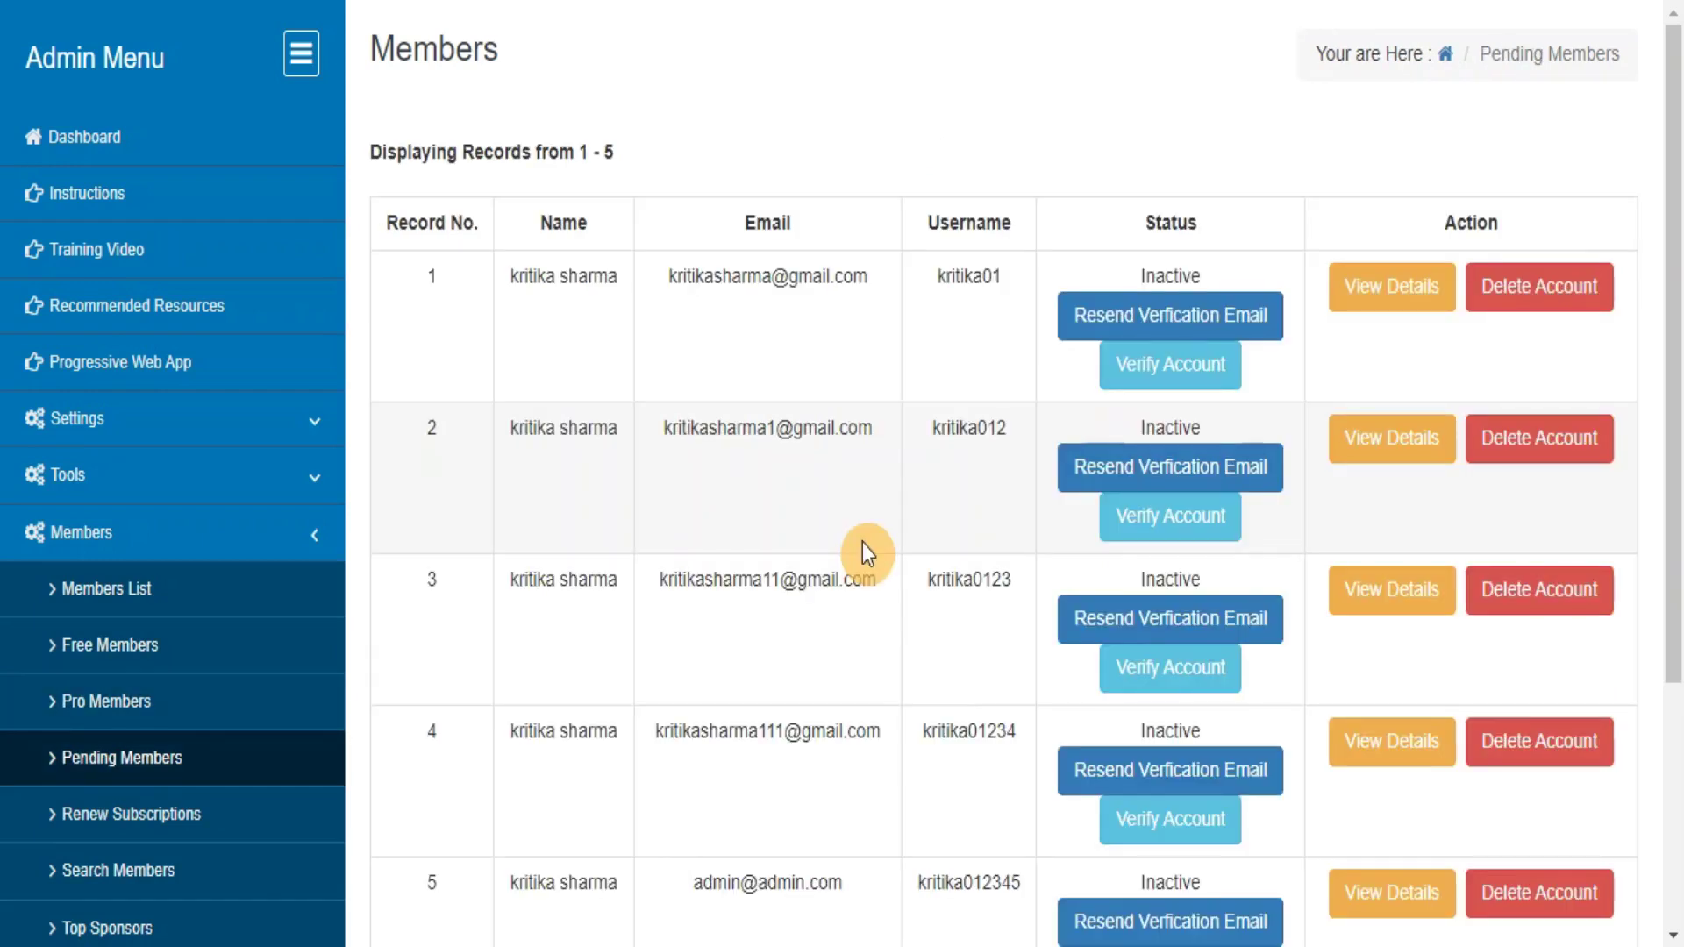
# Step: View the subscriptions due for renewal and the top 100 sponsors
pyautogui.click(151, 823)
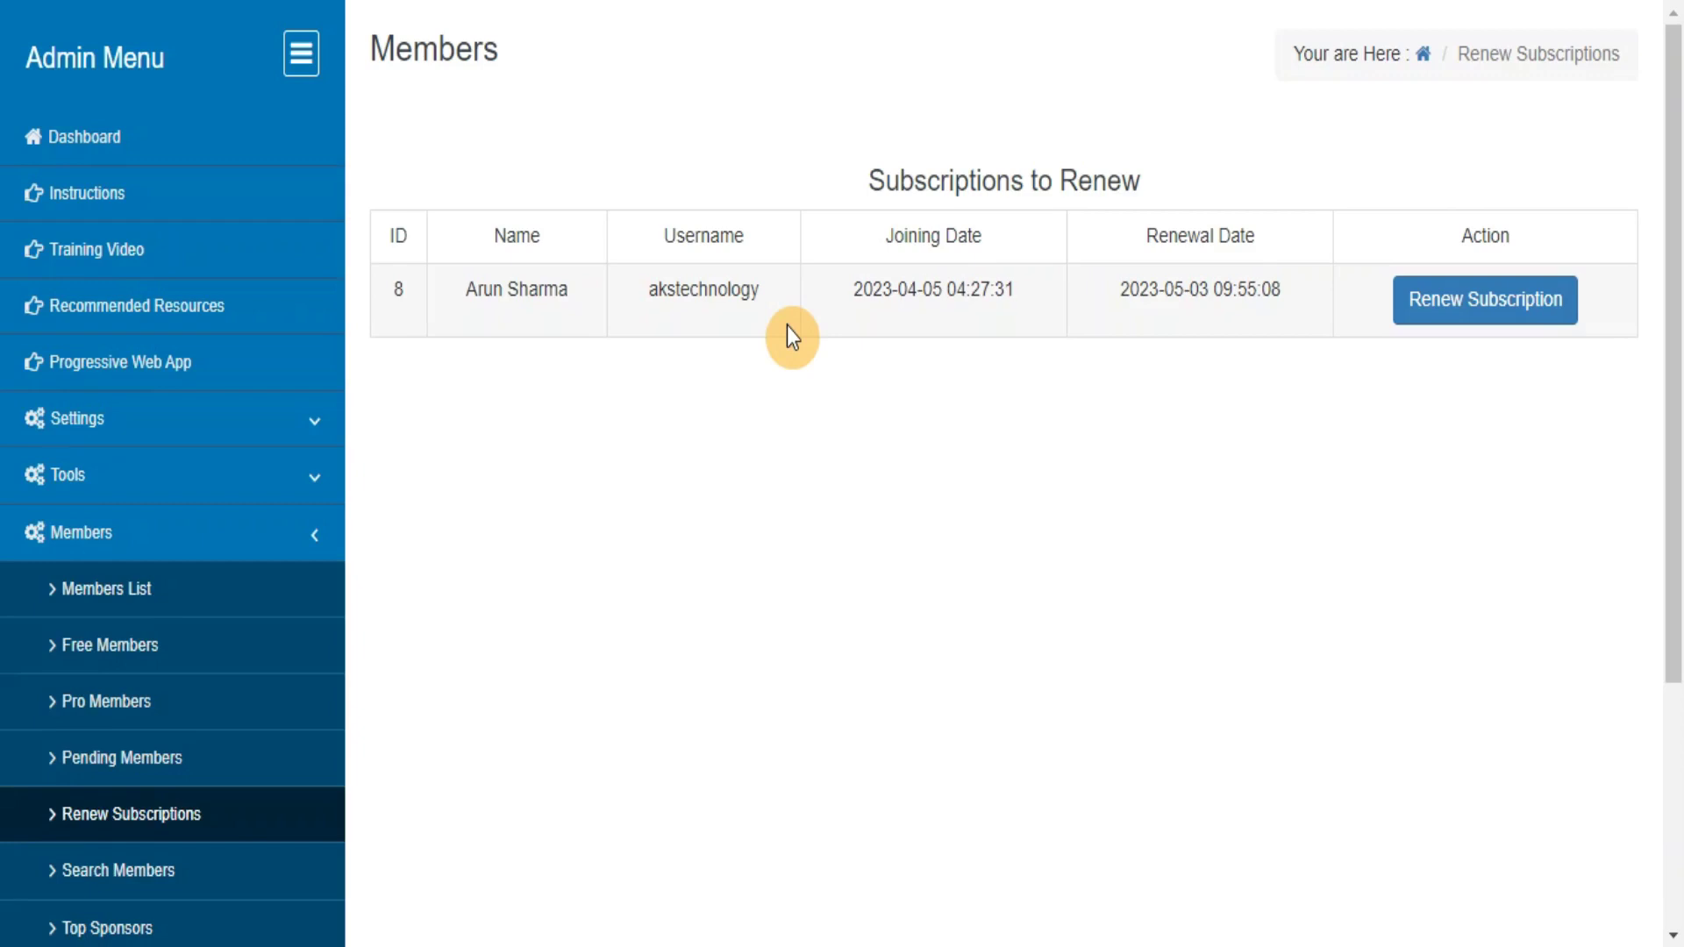
pyautogui.click(96, 932)
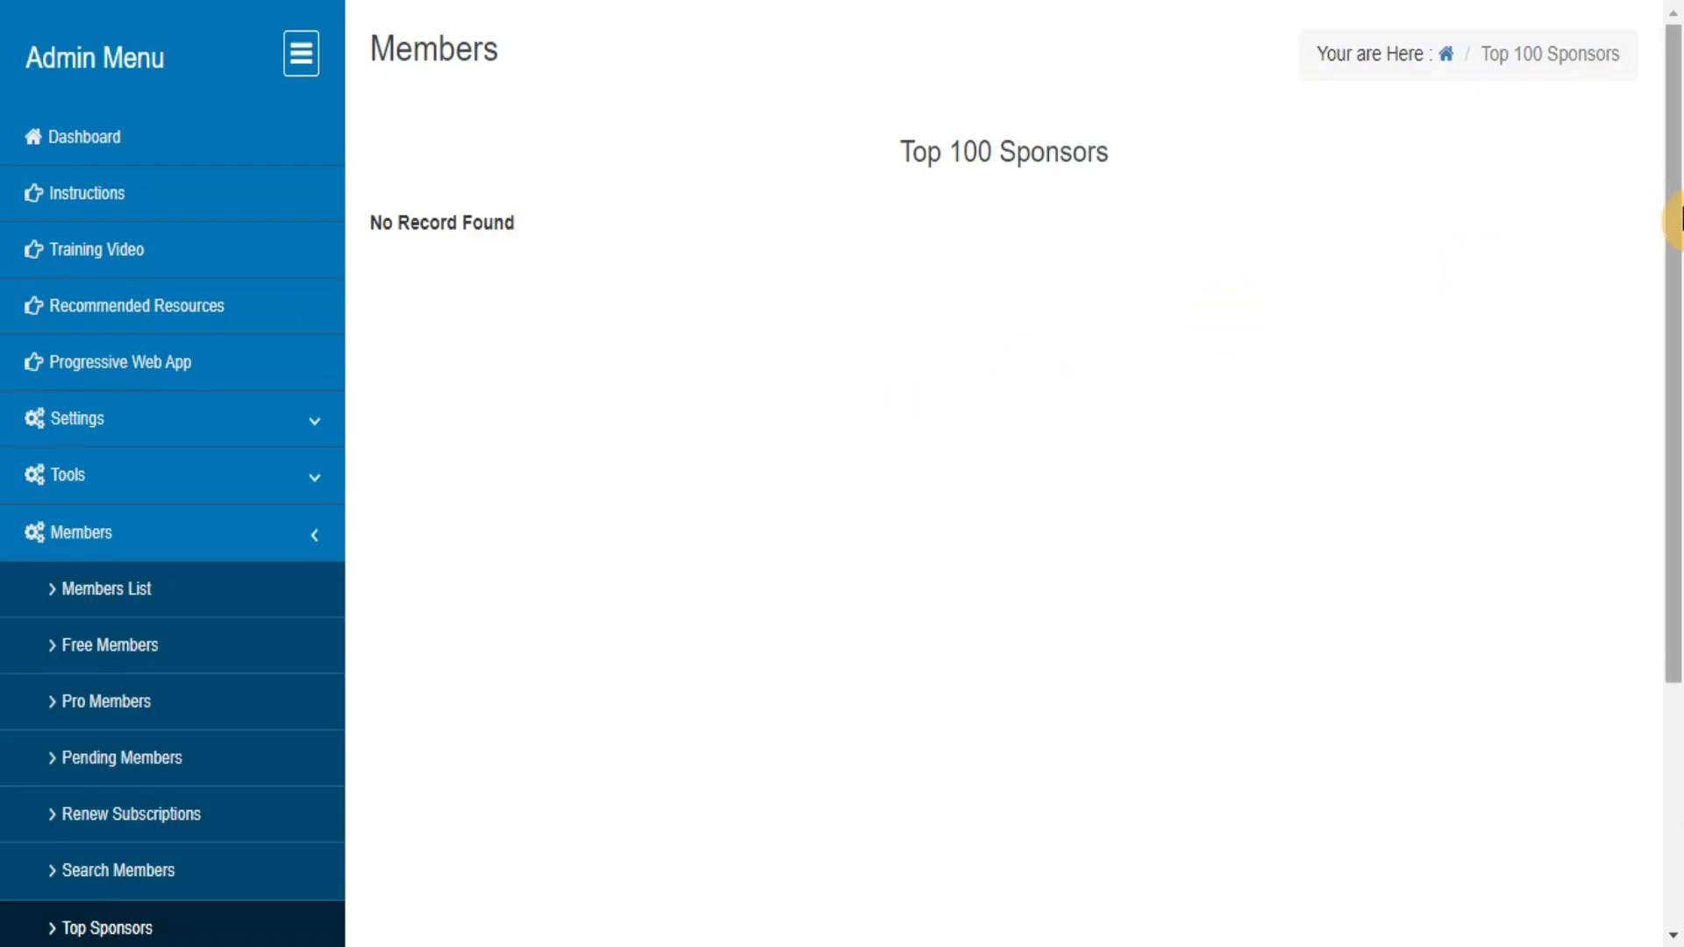
# Step: Examine the form for emailing users, including its personalization tags, and view the message history
pyautogui.moveTo(1671, 214); pyautogui.dragTo(1665, 643)
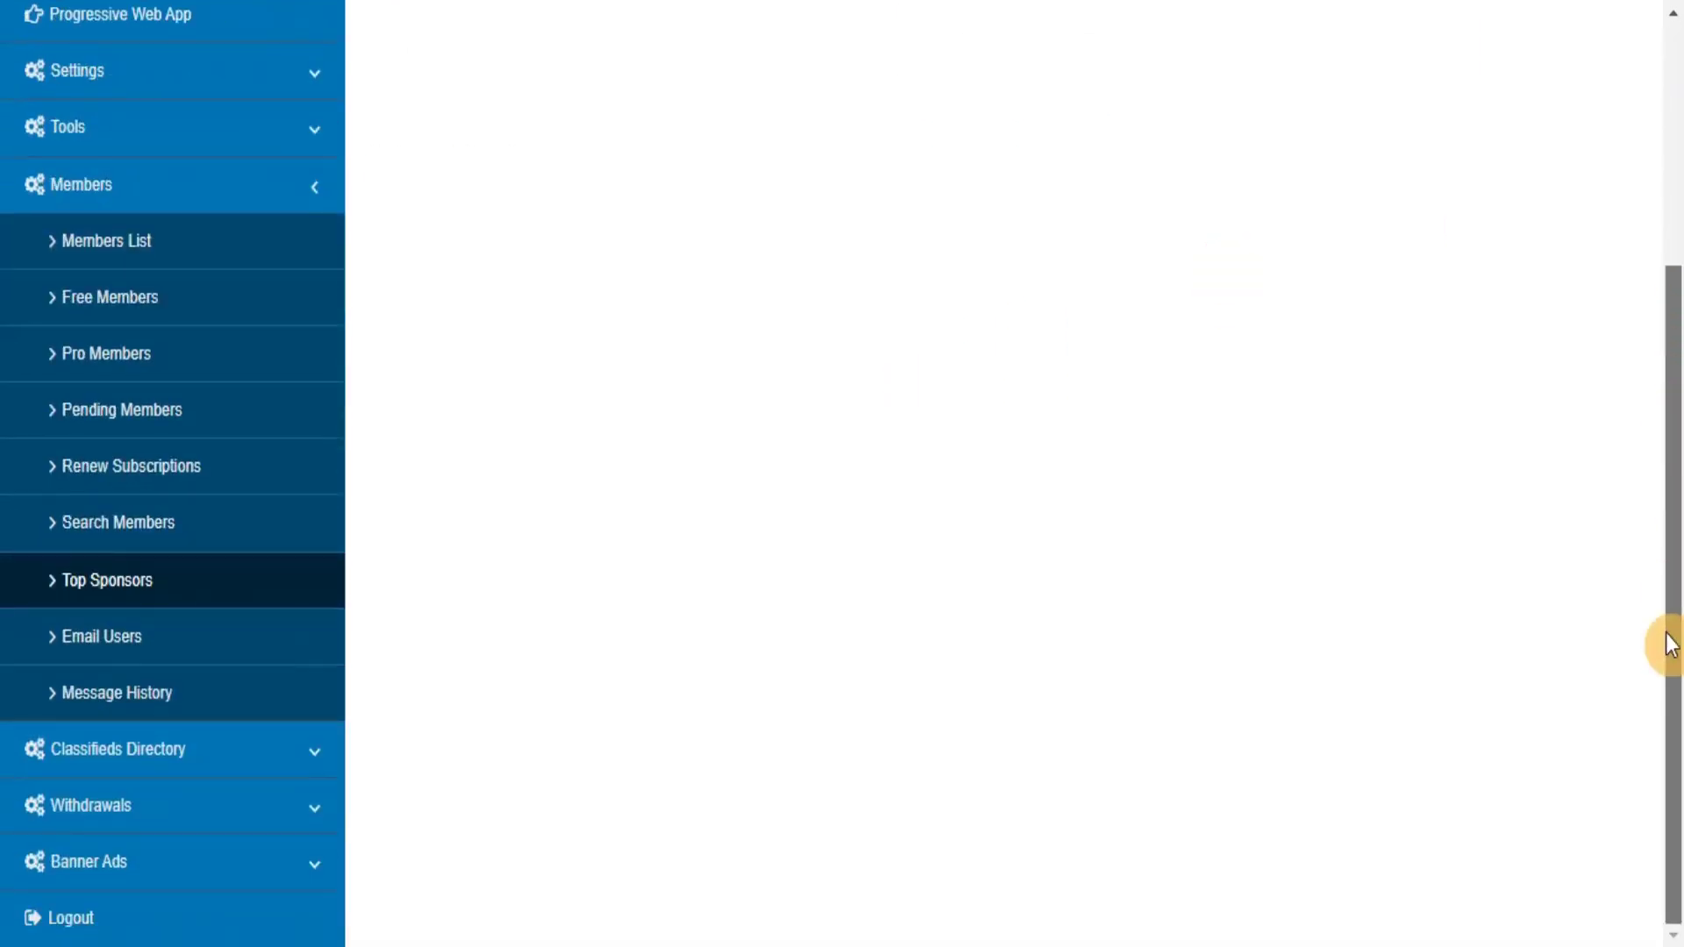
pyautogui.click(70, 656)
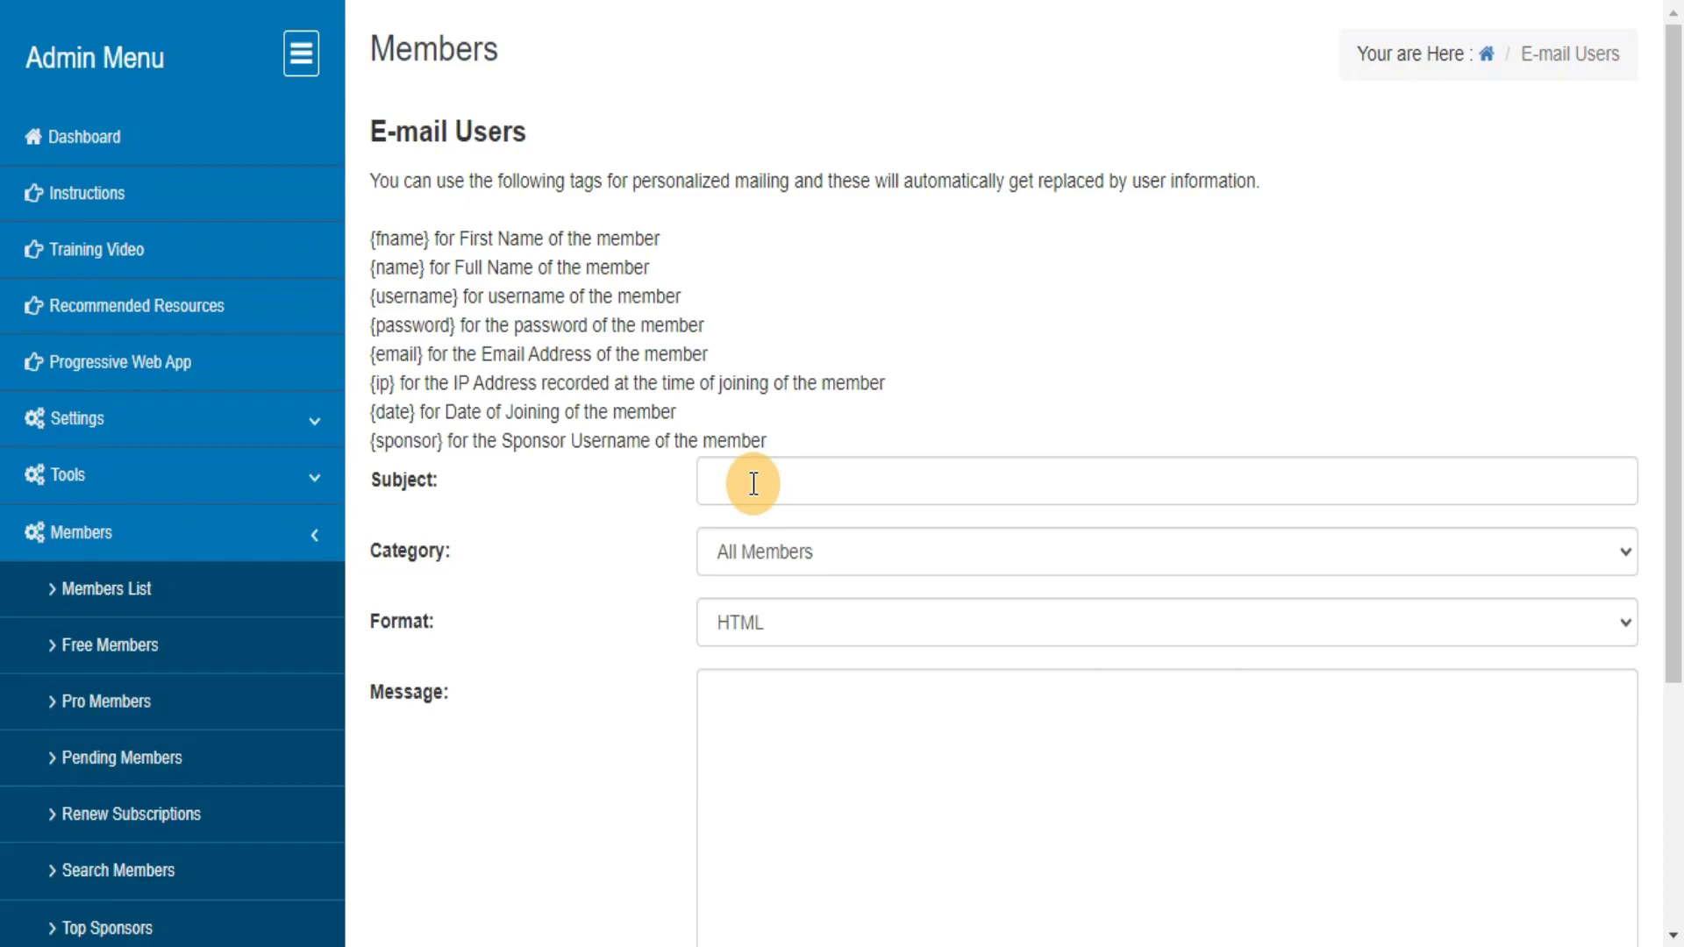
pyautogui.scroll(-4, 754, 483)
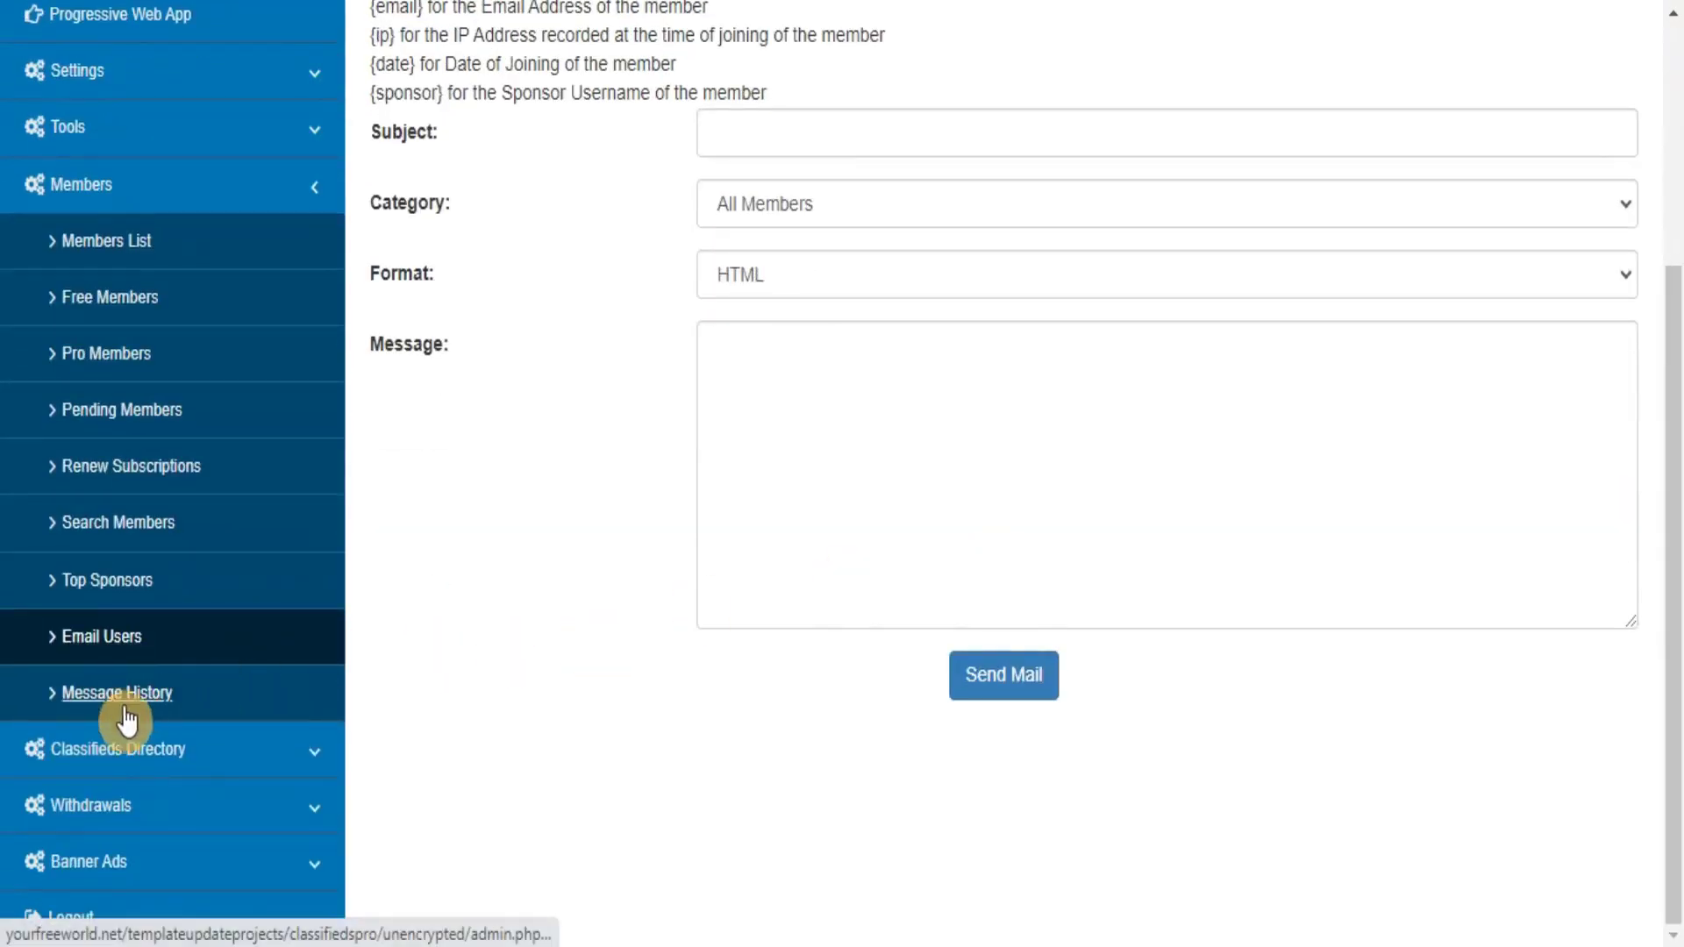
pyautogui.click(124, 710)
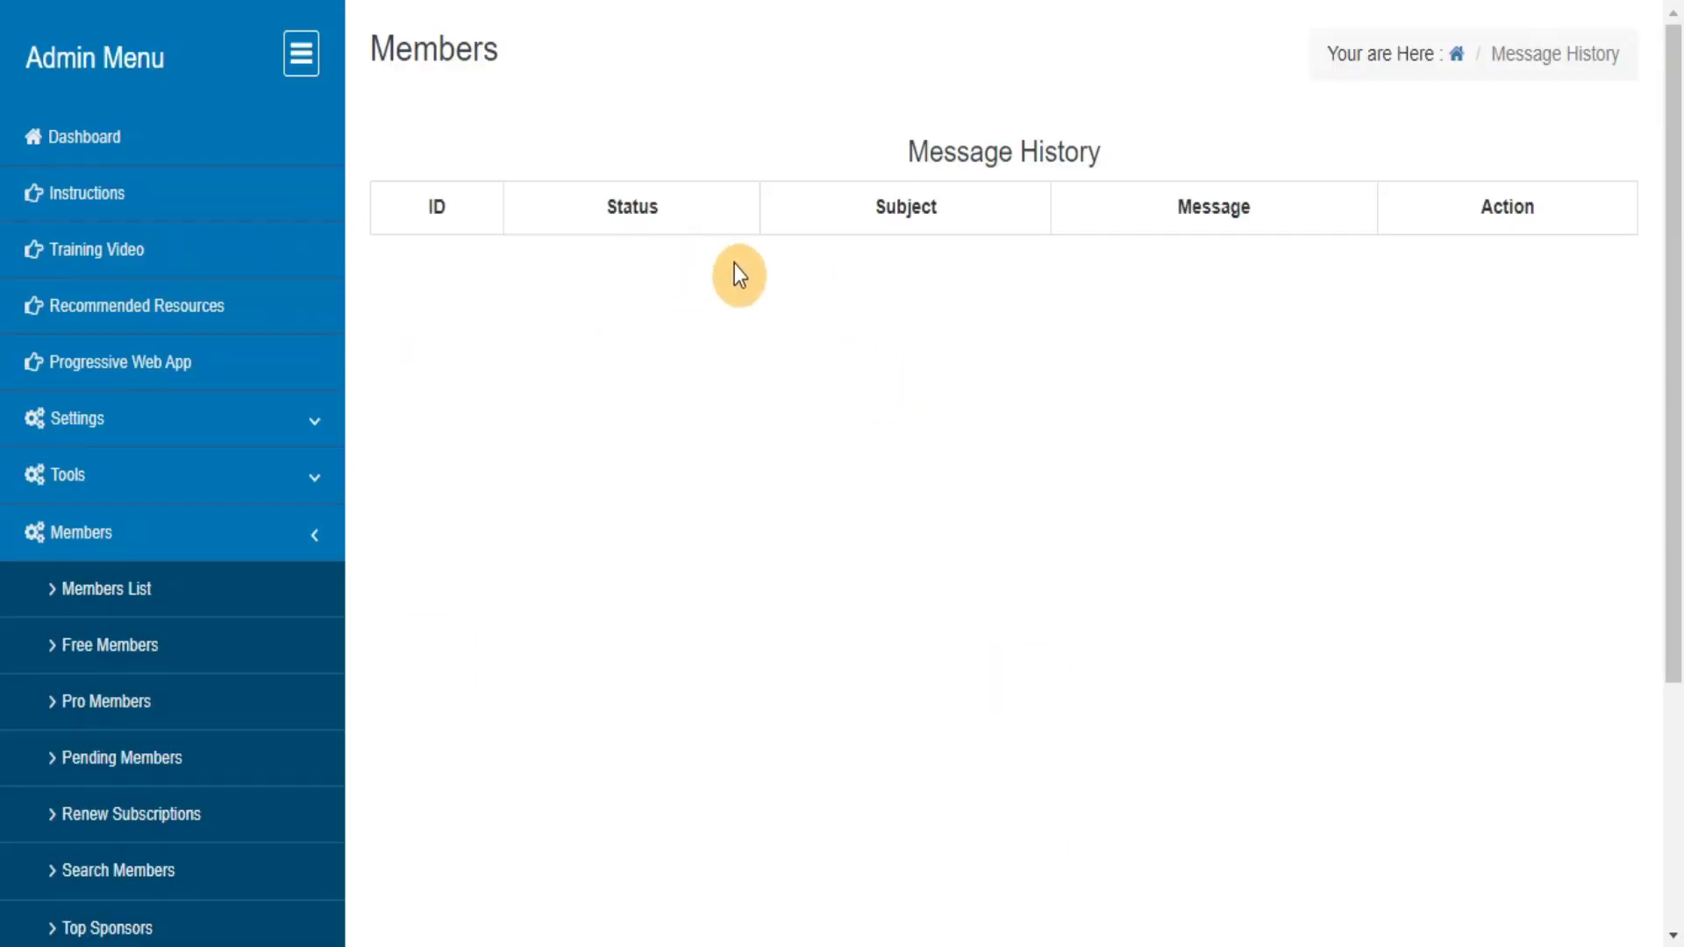
# Step: View the listing categories and the pending classified ads in the Classifieds Directory
pyautogui.moveTo(1673, 280); pyautogui.dragTo(1674, 782)
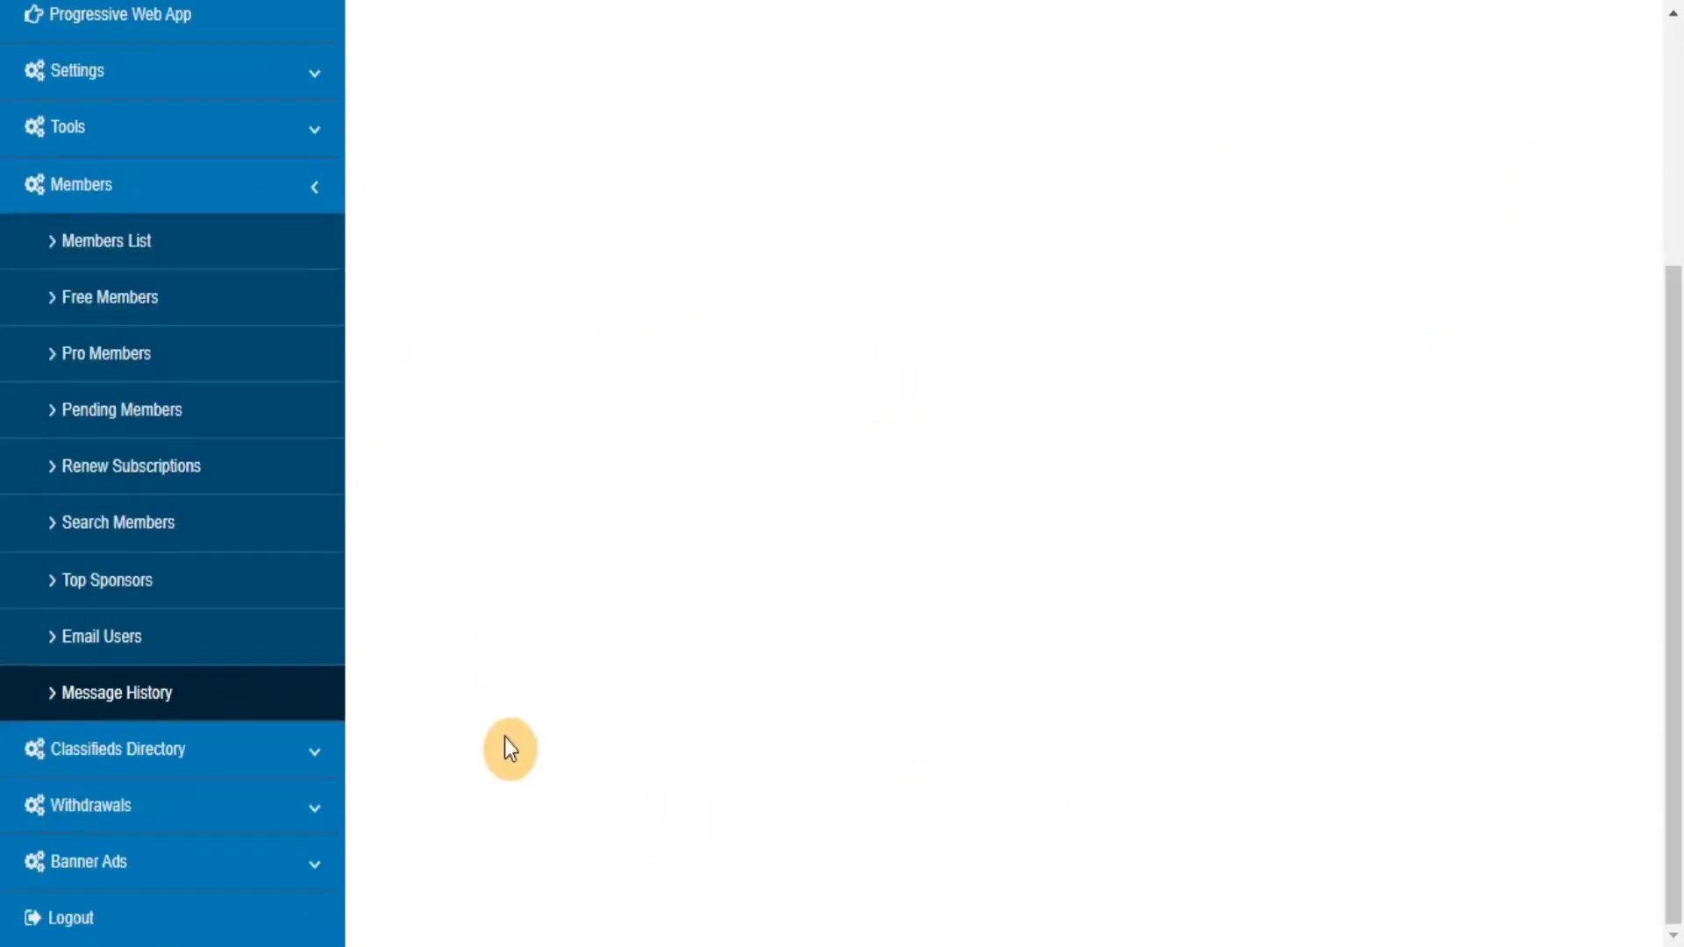
pyautogui.click(301, 756)
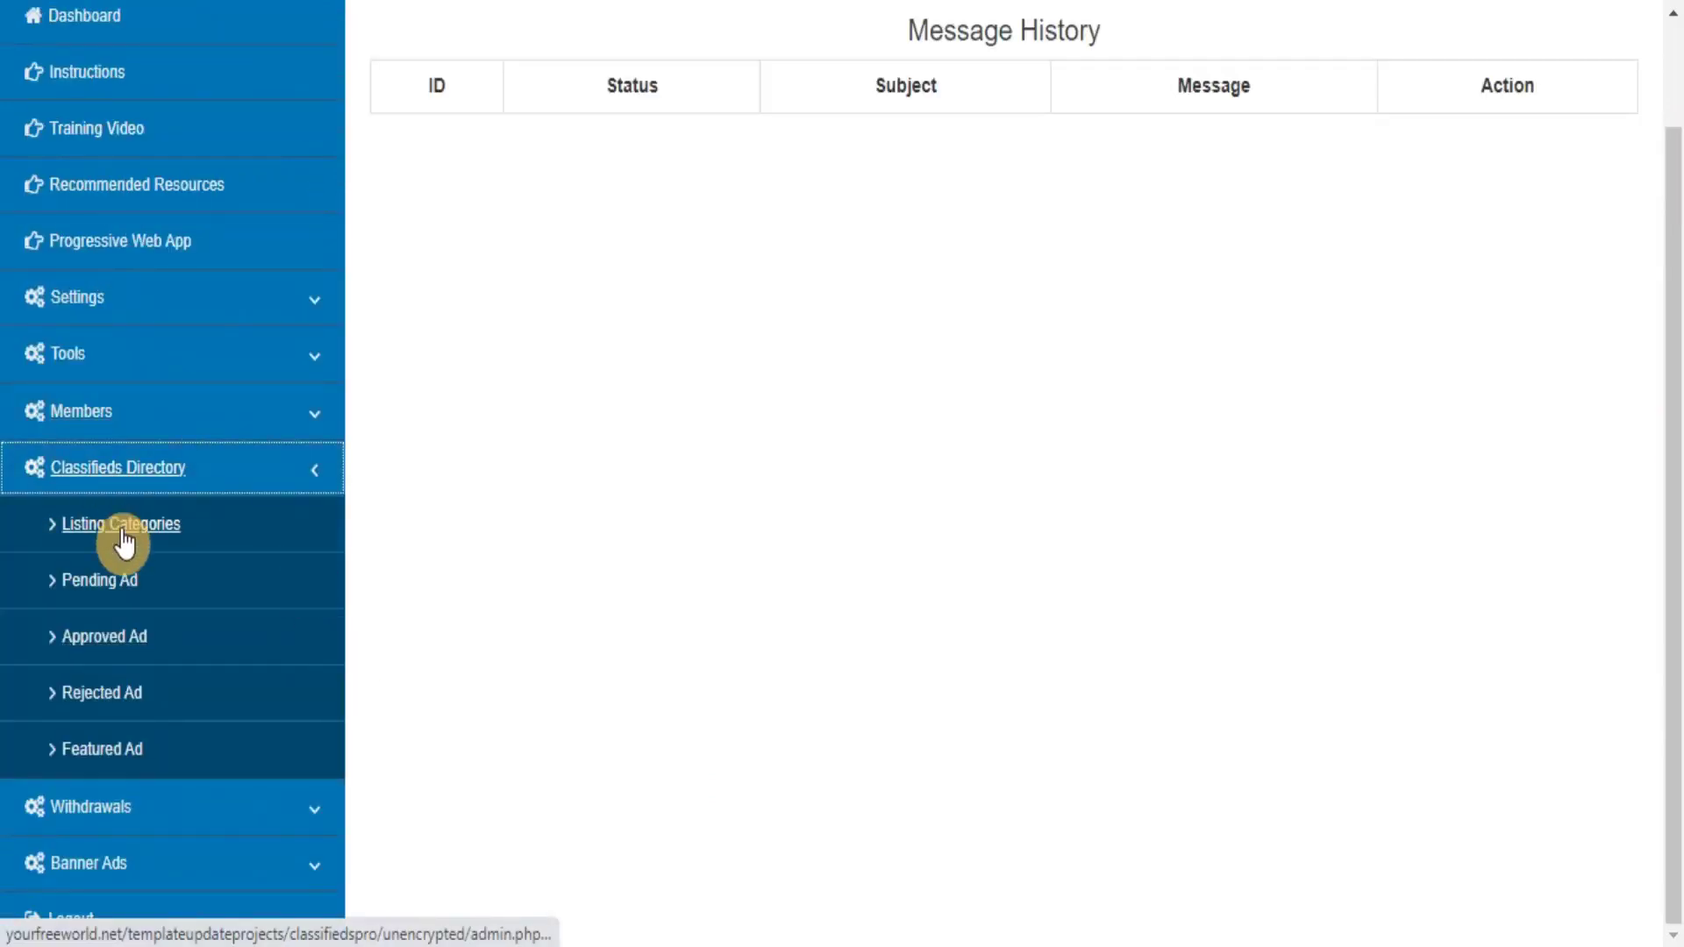
pyautogui.click(124, 537)
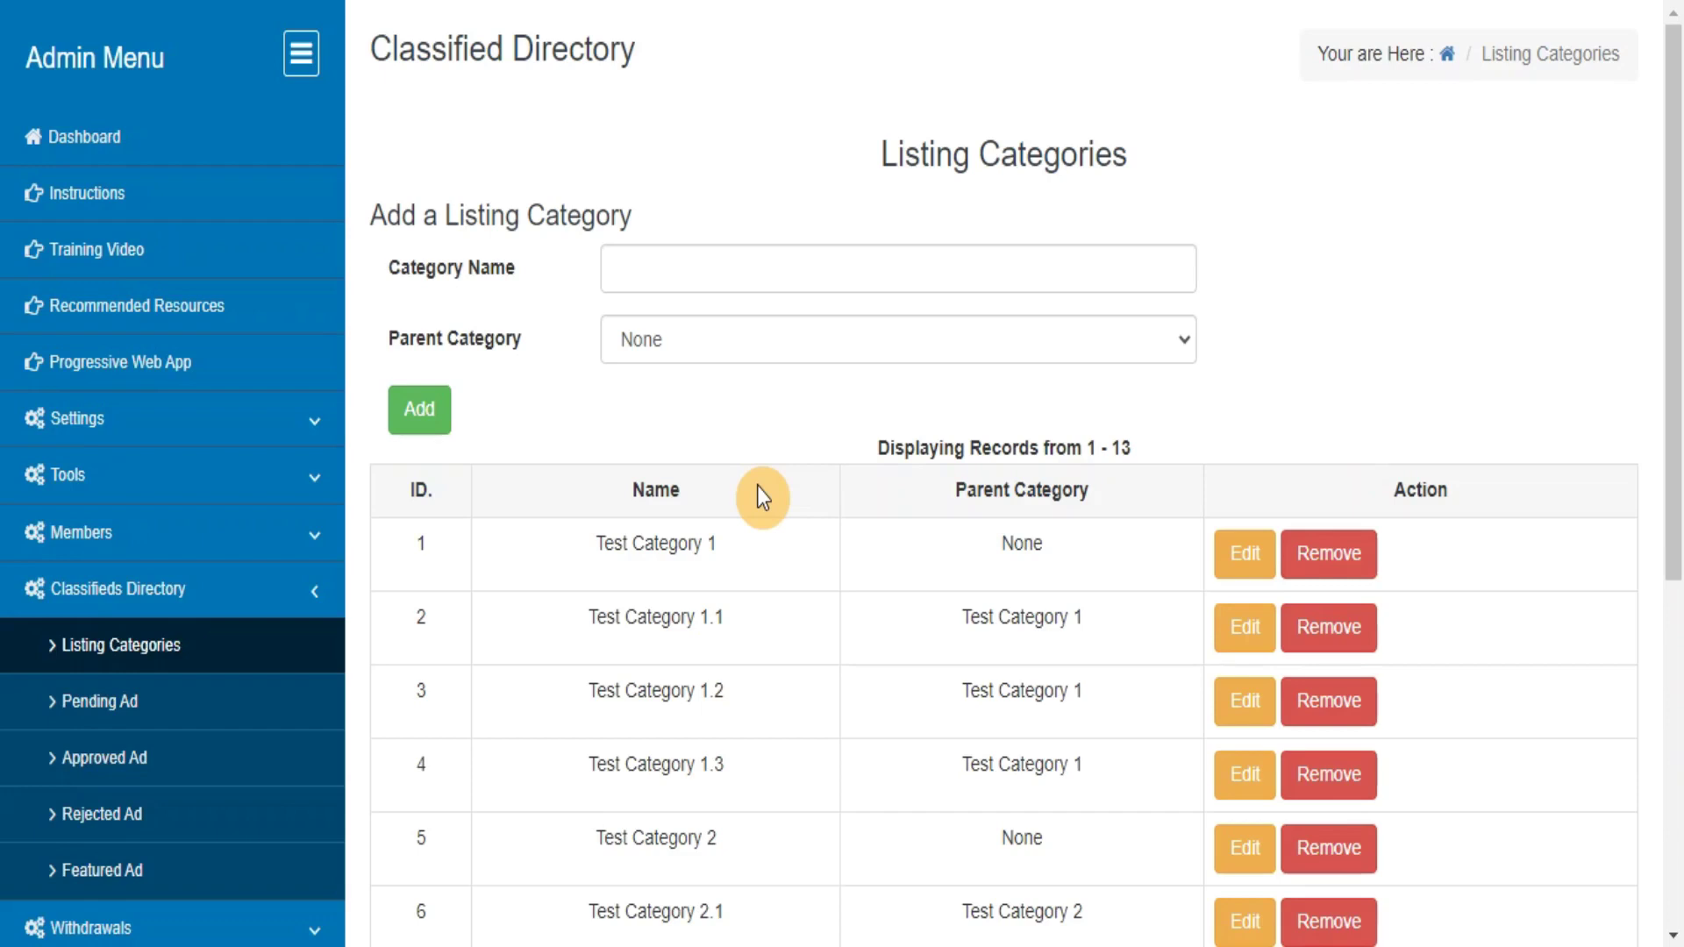
pyautogui.click(90, 702)
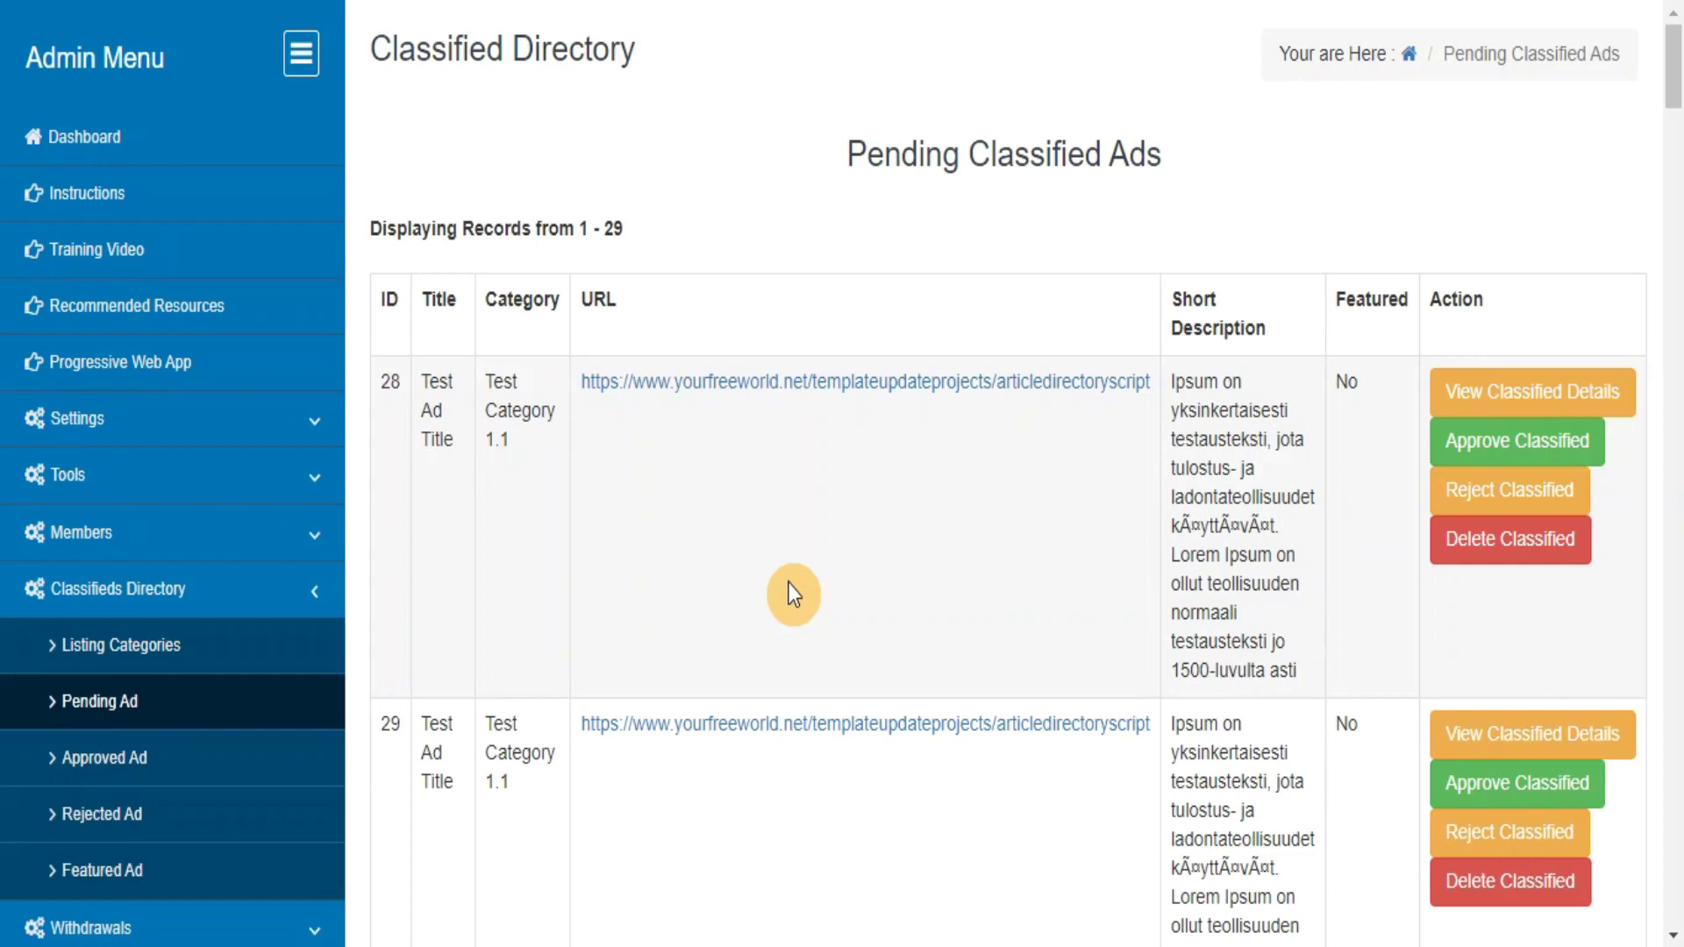
# Step: View the approved, rejected and featured classified ads in the Classifieds Directory
pyautogui.click(88, 759)
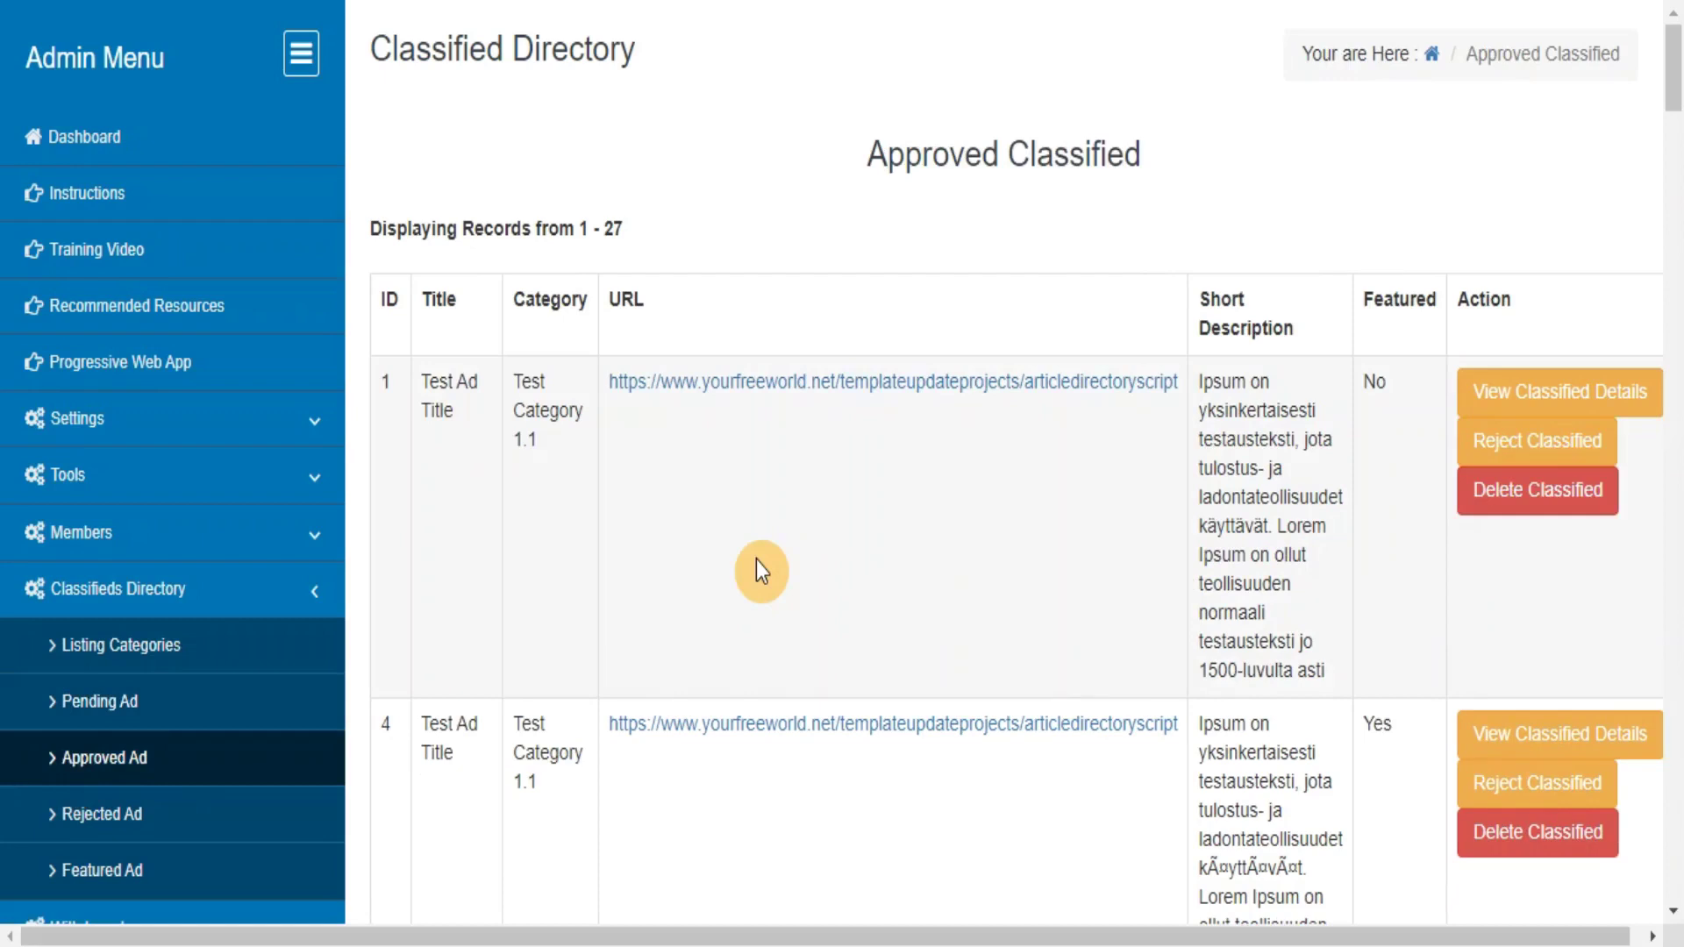
pyautogui.click(102, 817)
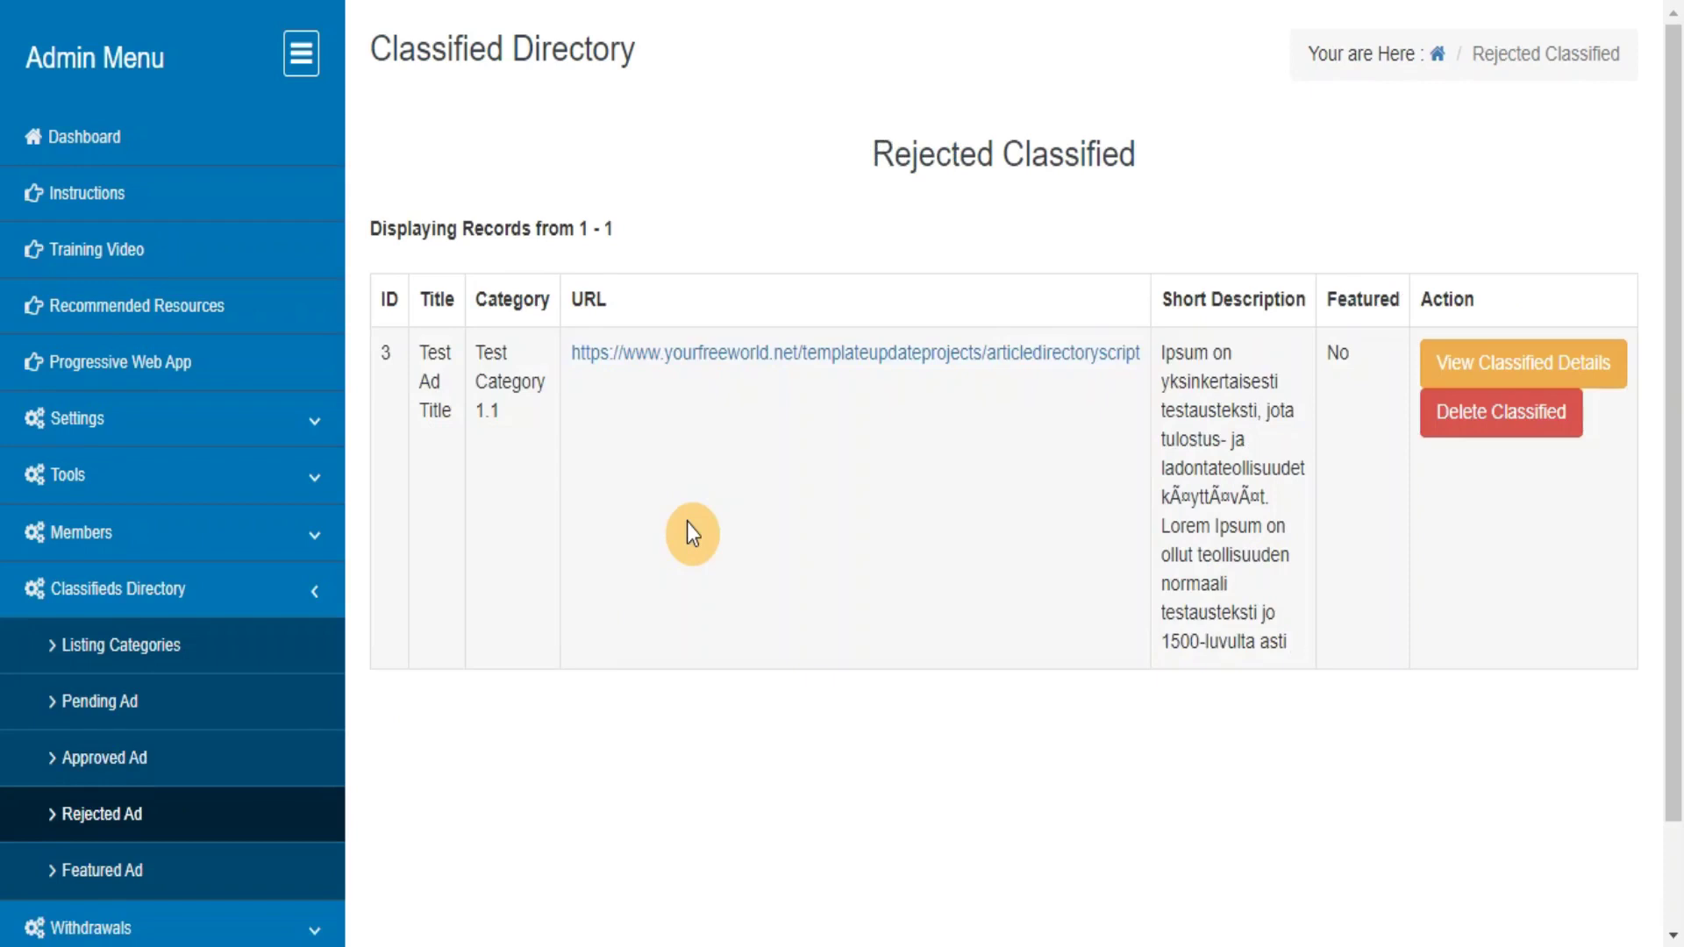
pyautogui.click(101, 873)
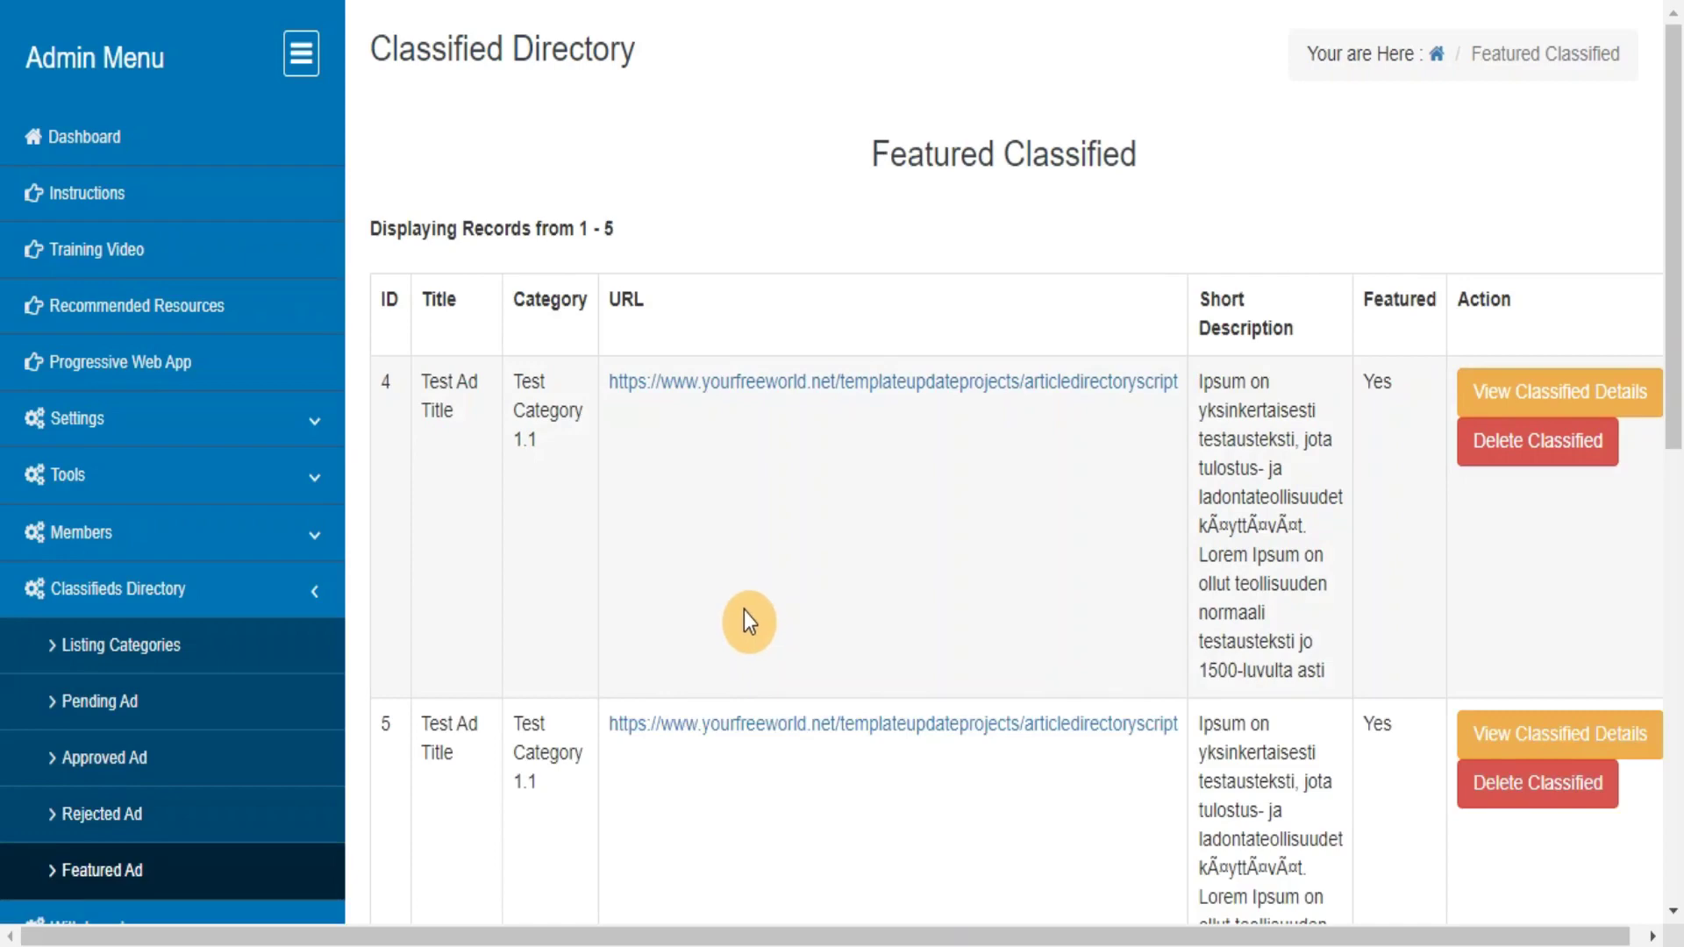
# Step: View the completed and pending withdrawals
pyautogui.scroll(-4, 667, 631)
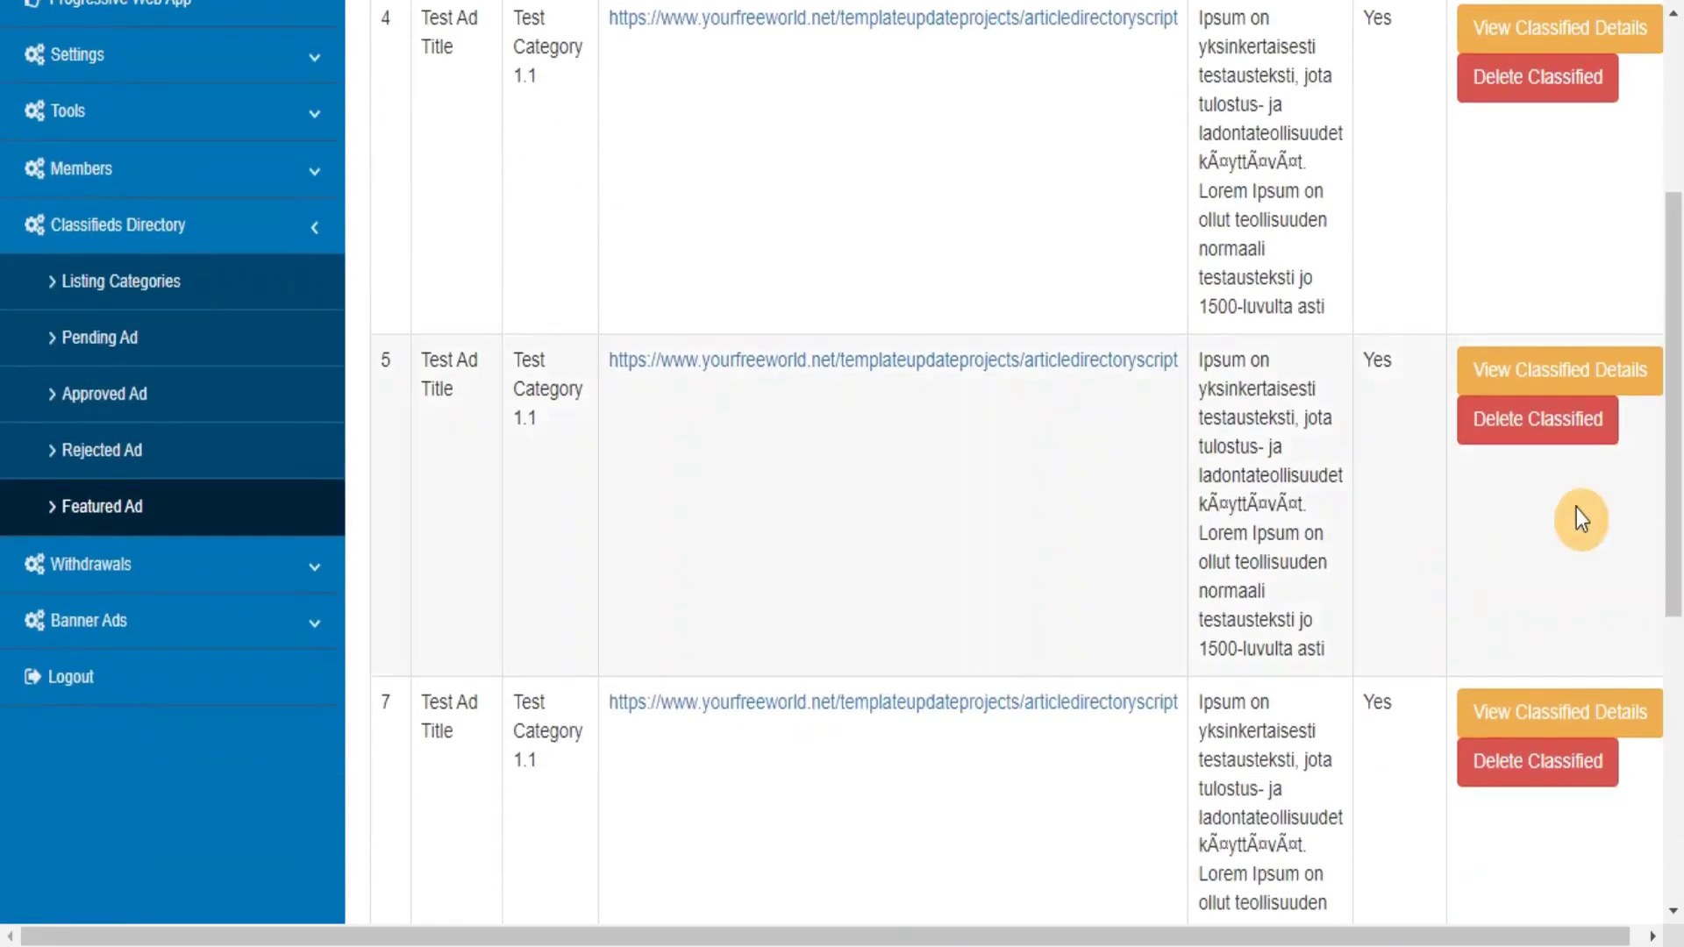
pyautogui.click(341, 572)
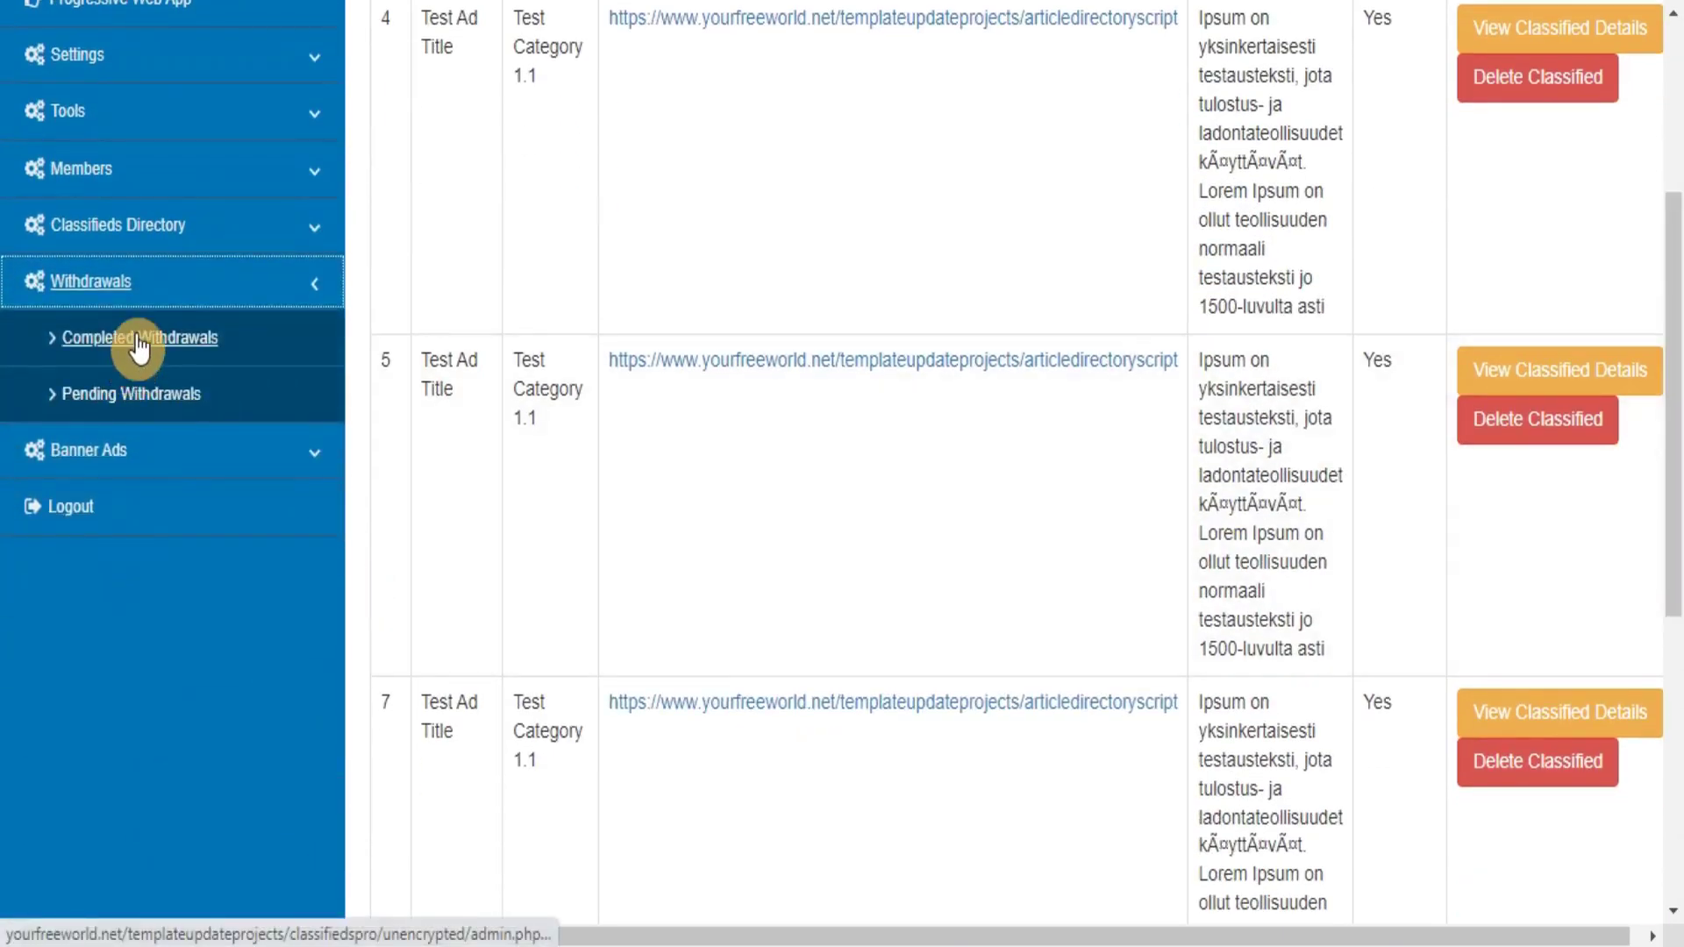
pyautogui.click(138, 342)
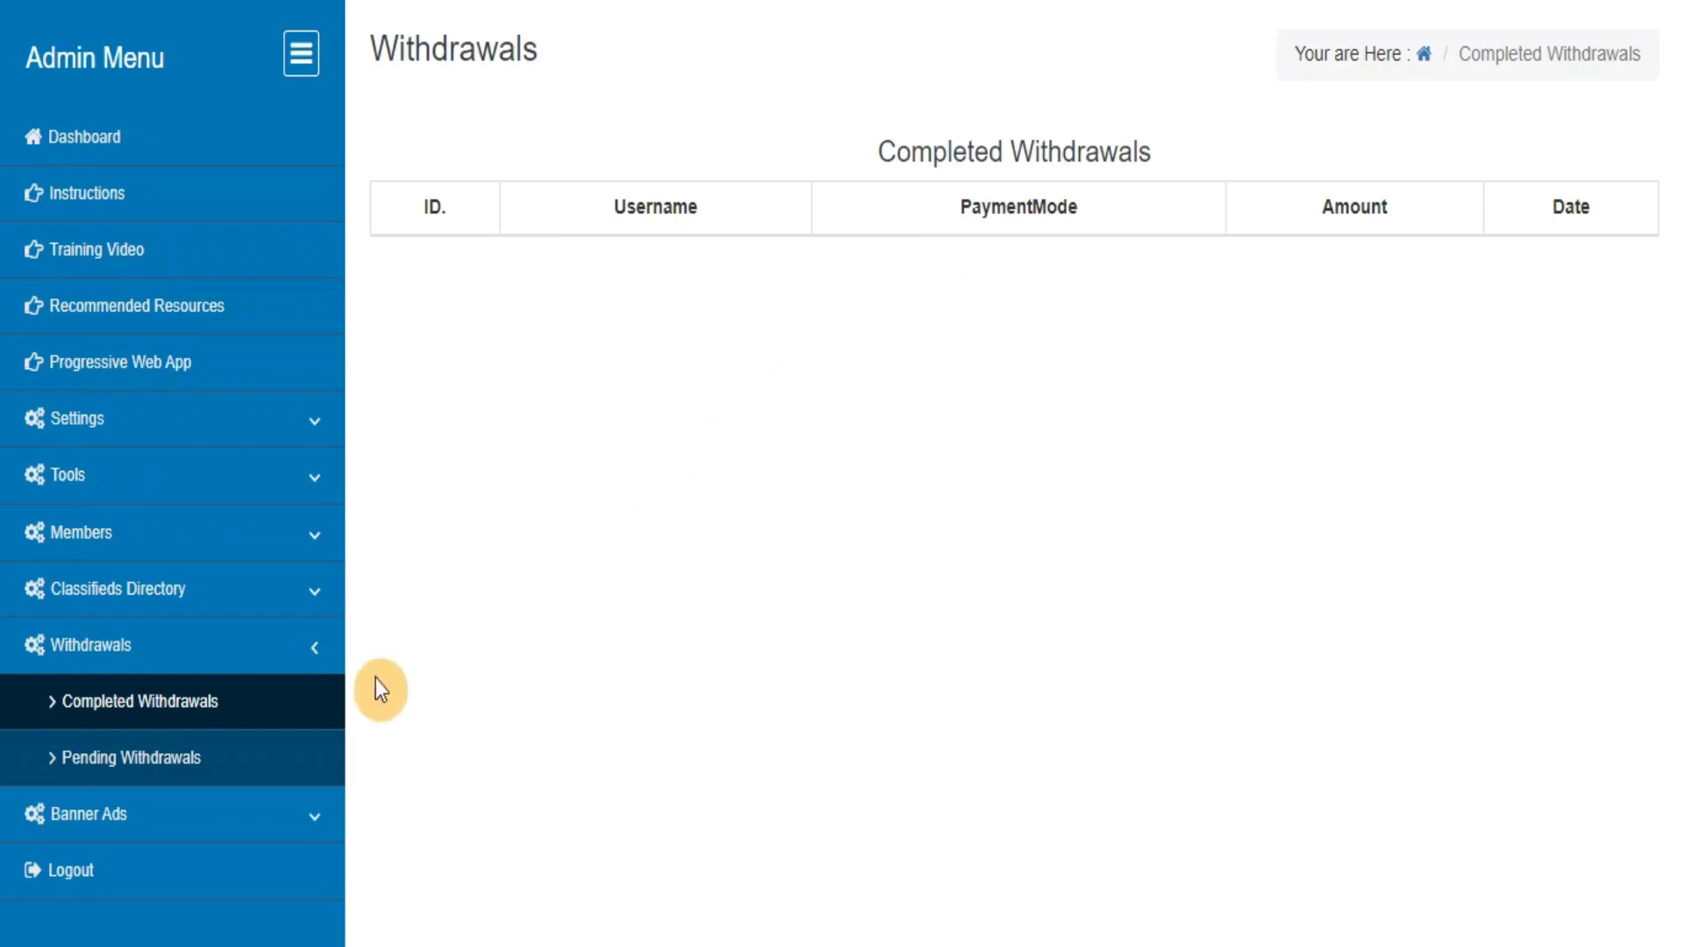
pyautogui.click(163, 771)
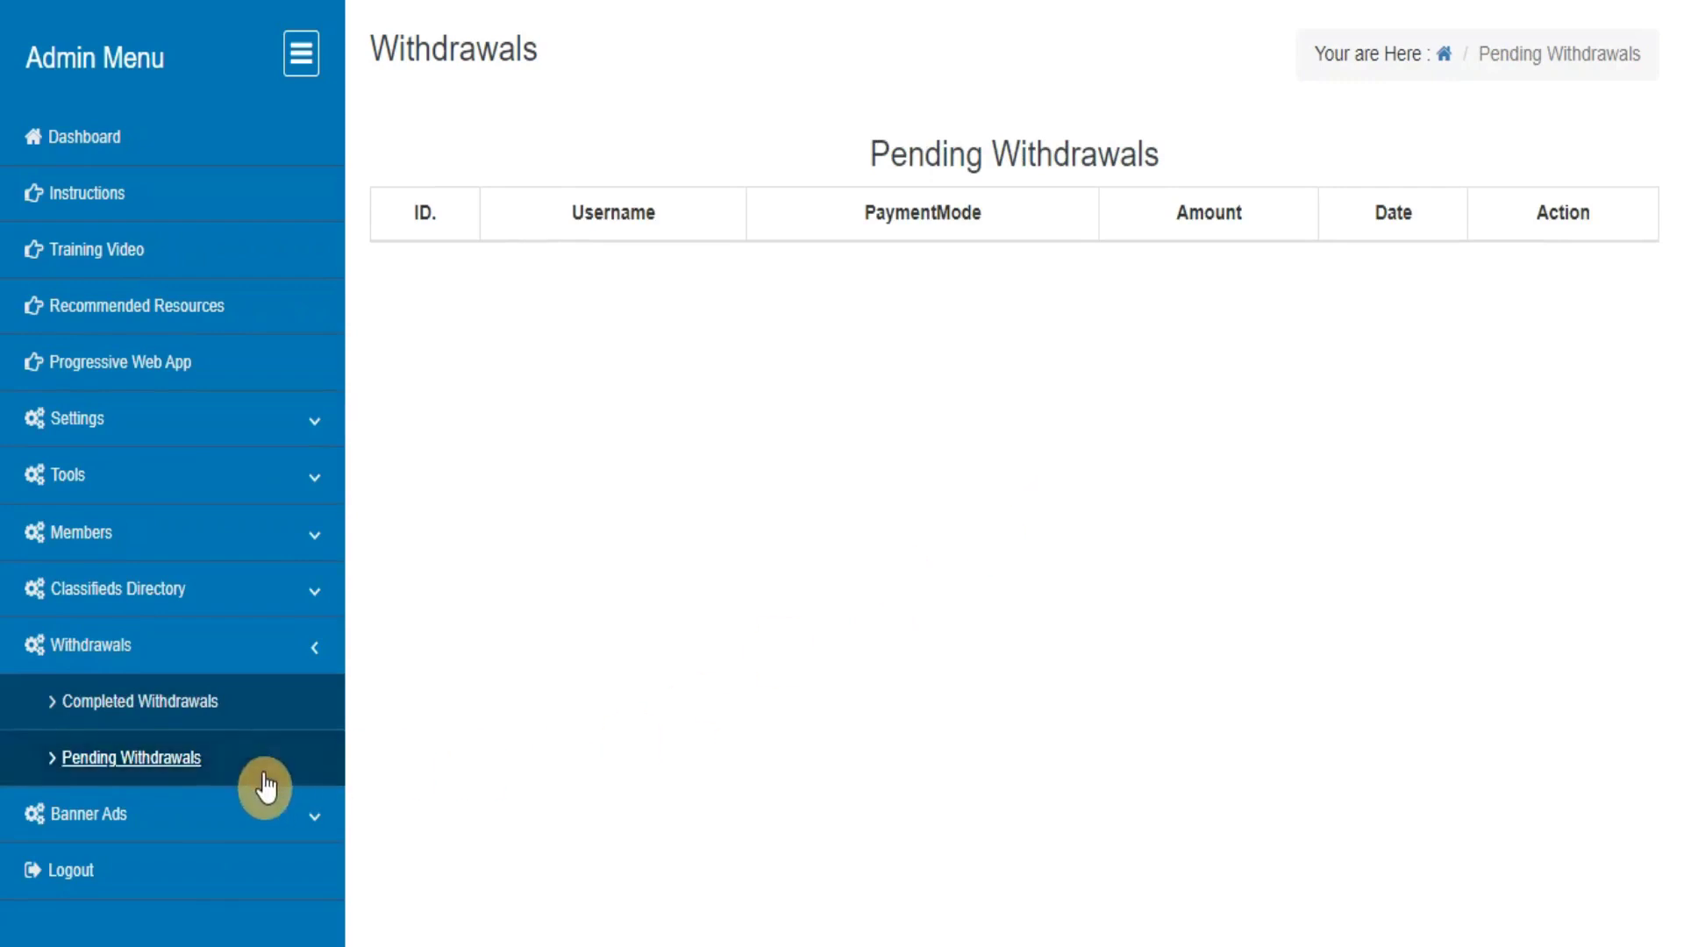
# Step: View the approved and pending banner ads, and log out of the admin area
pyautogui.click(237, 816)
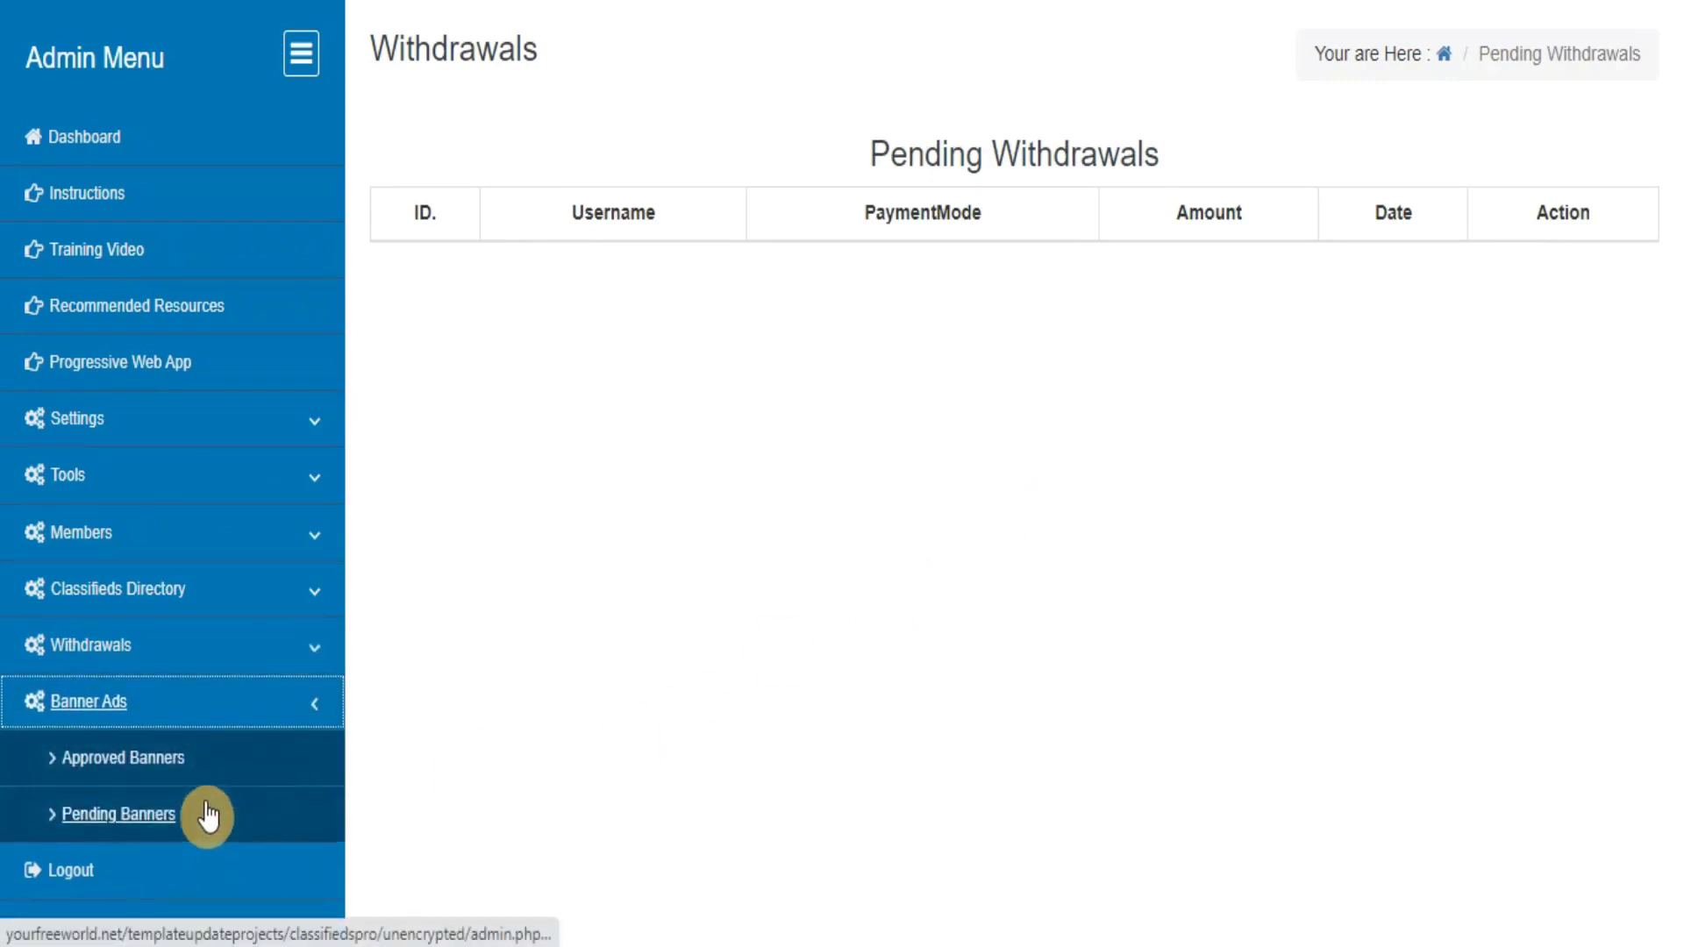
pyautogui.click(124, 779)
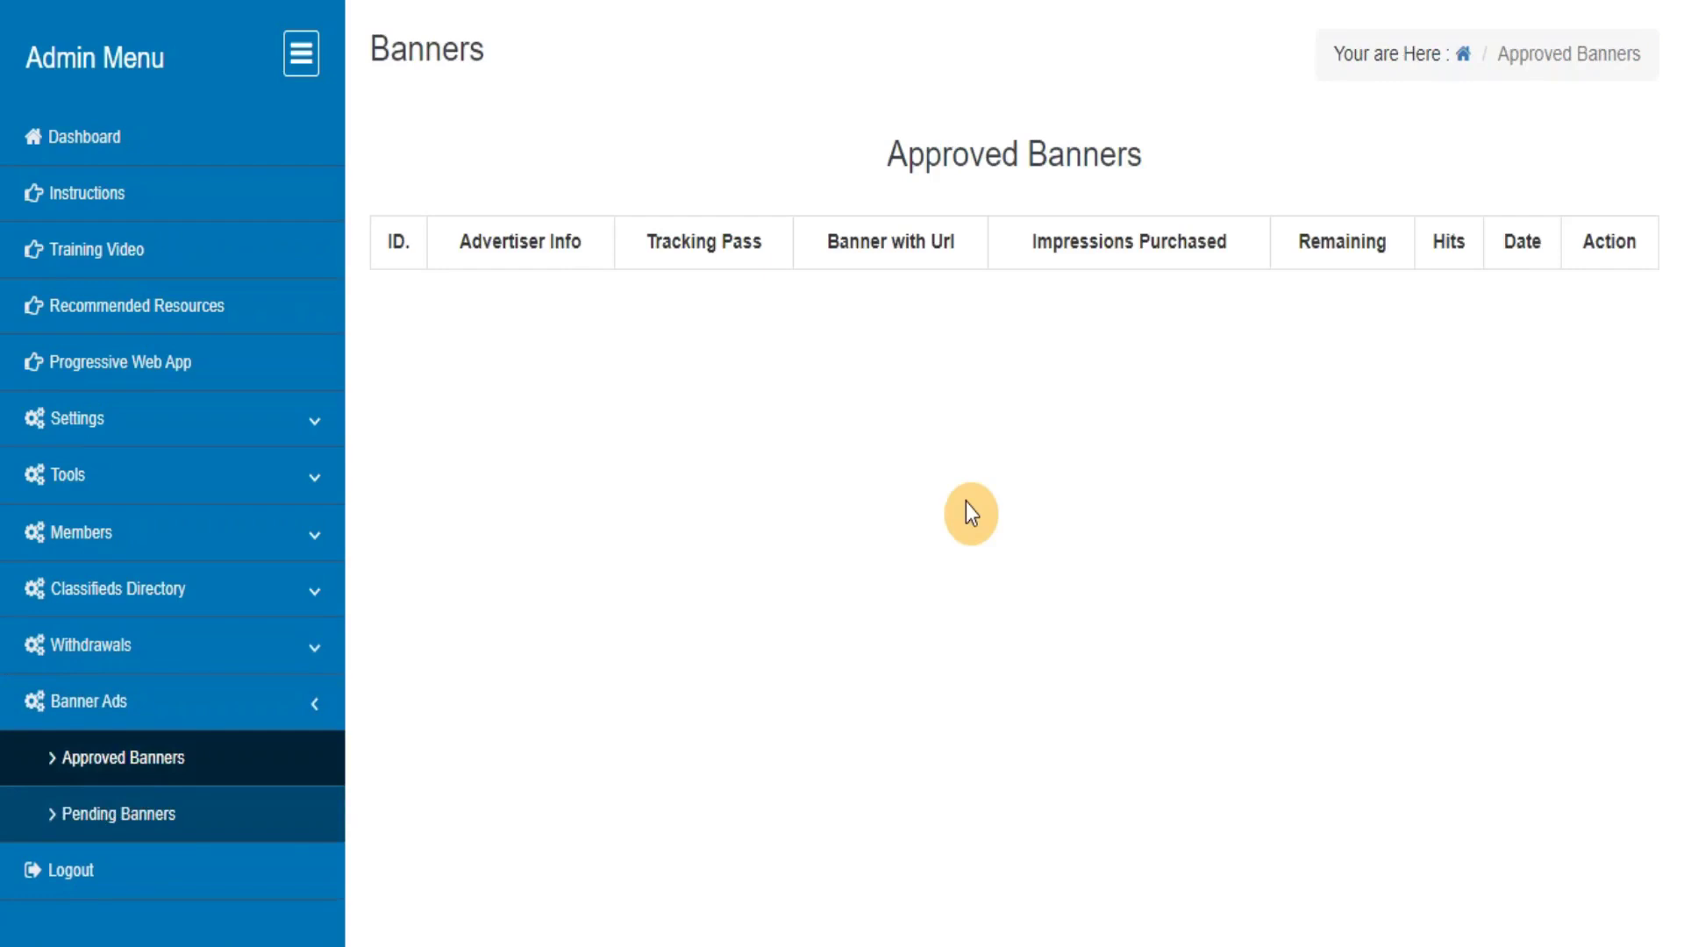
pyautogui.click(127, 829)
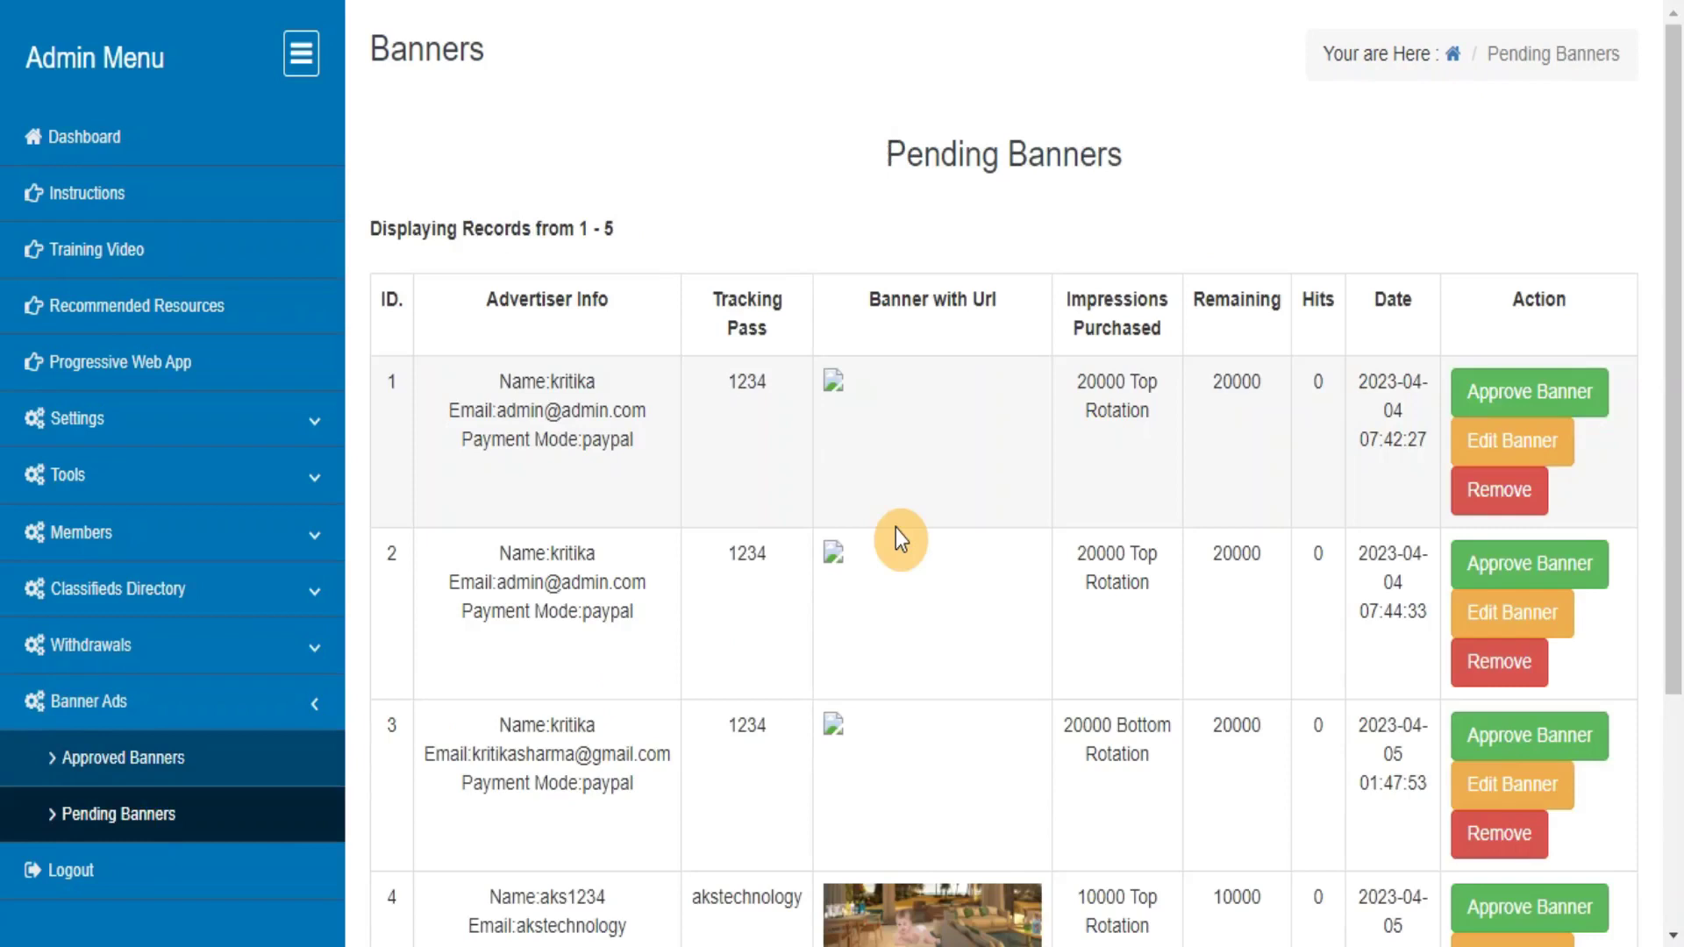
pyautogui.click(74, 874)
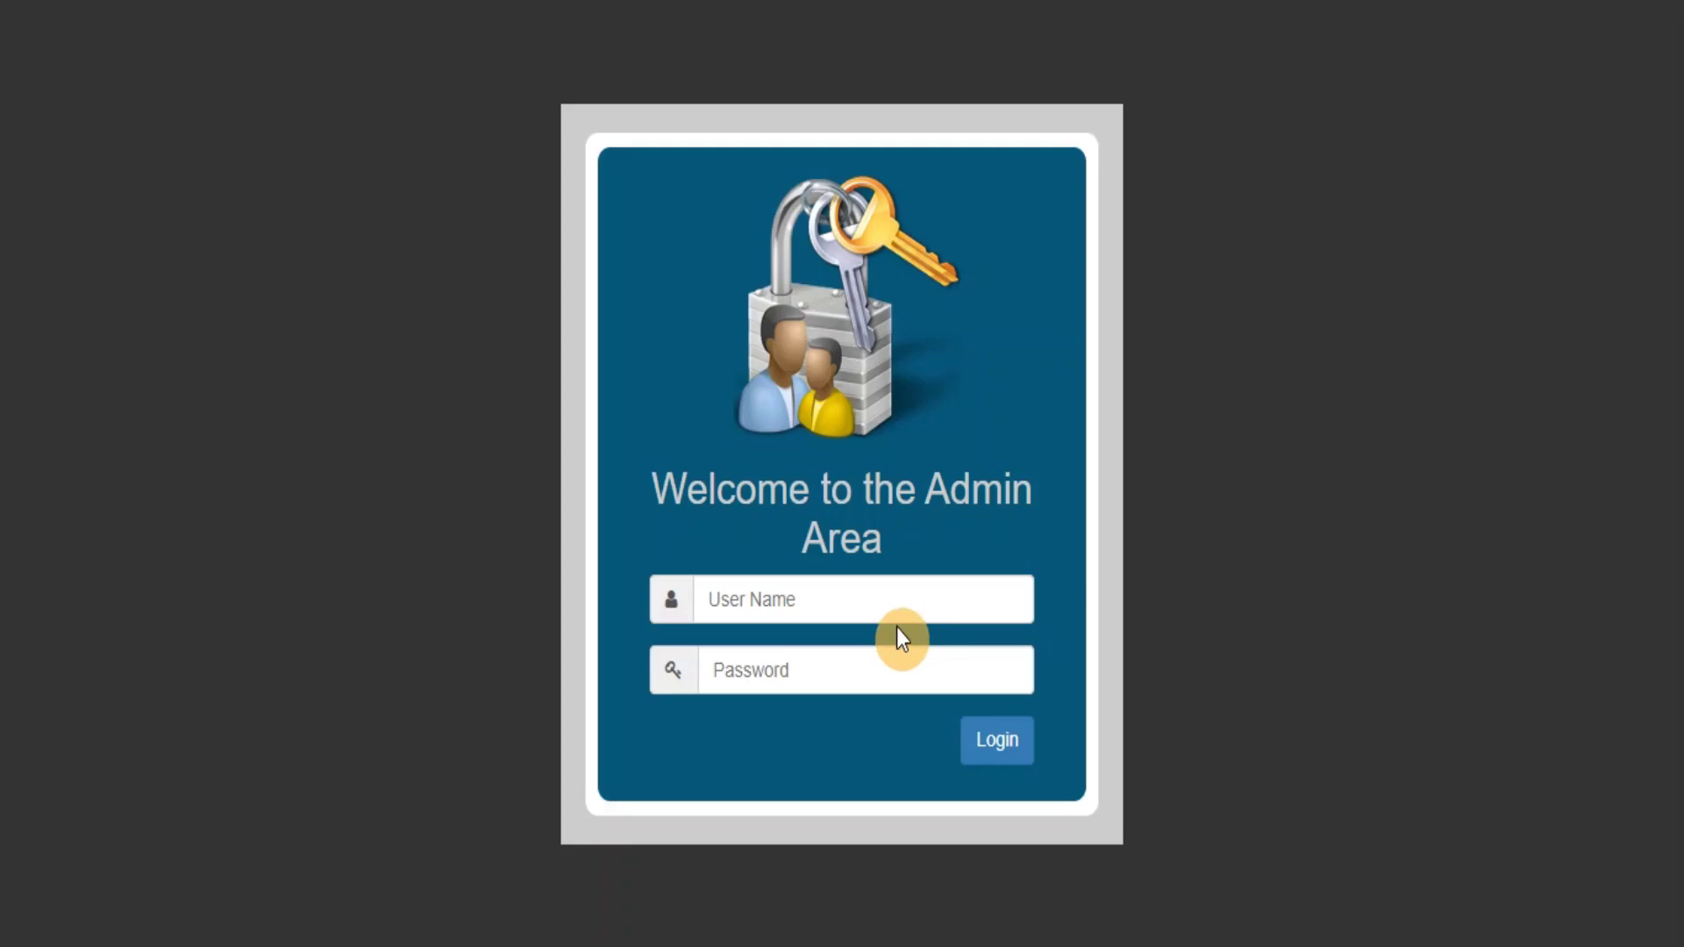